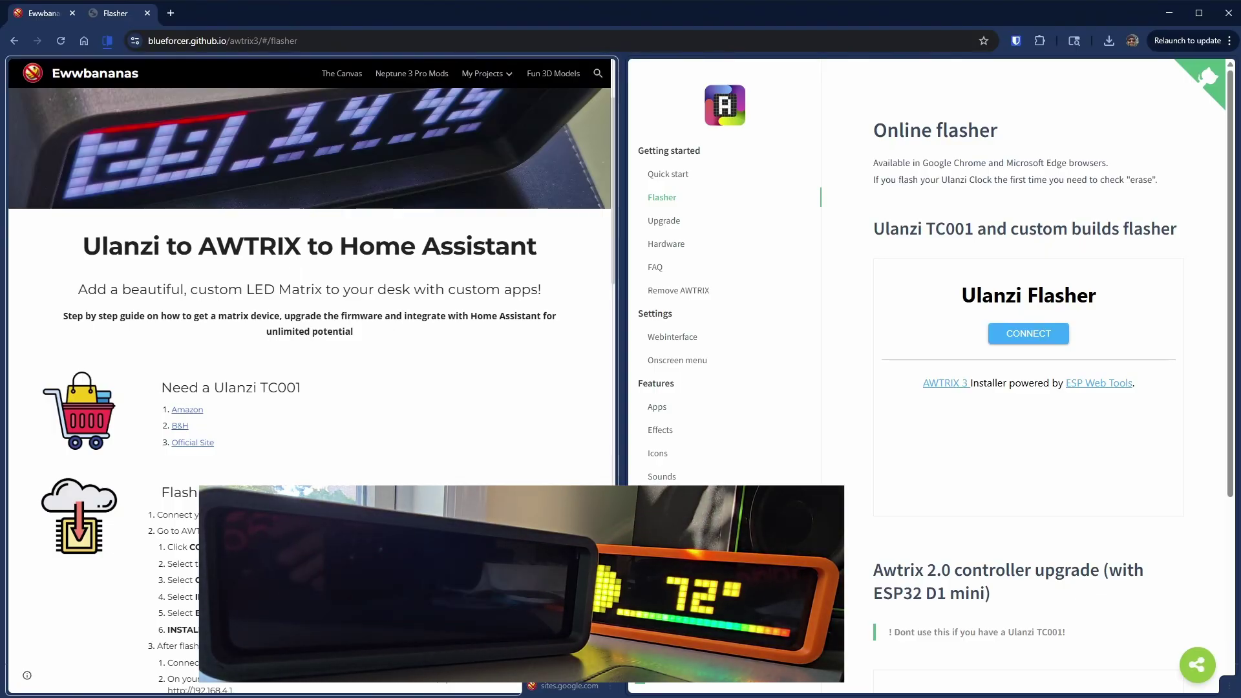
# - Connect the AWTRIX 3 Online Flasher to the clock's USB serial port
pyautogui.click(1019, 333)
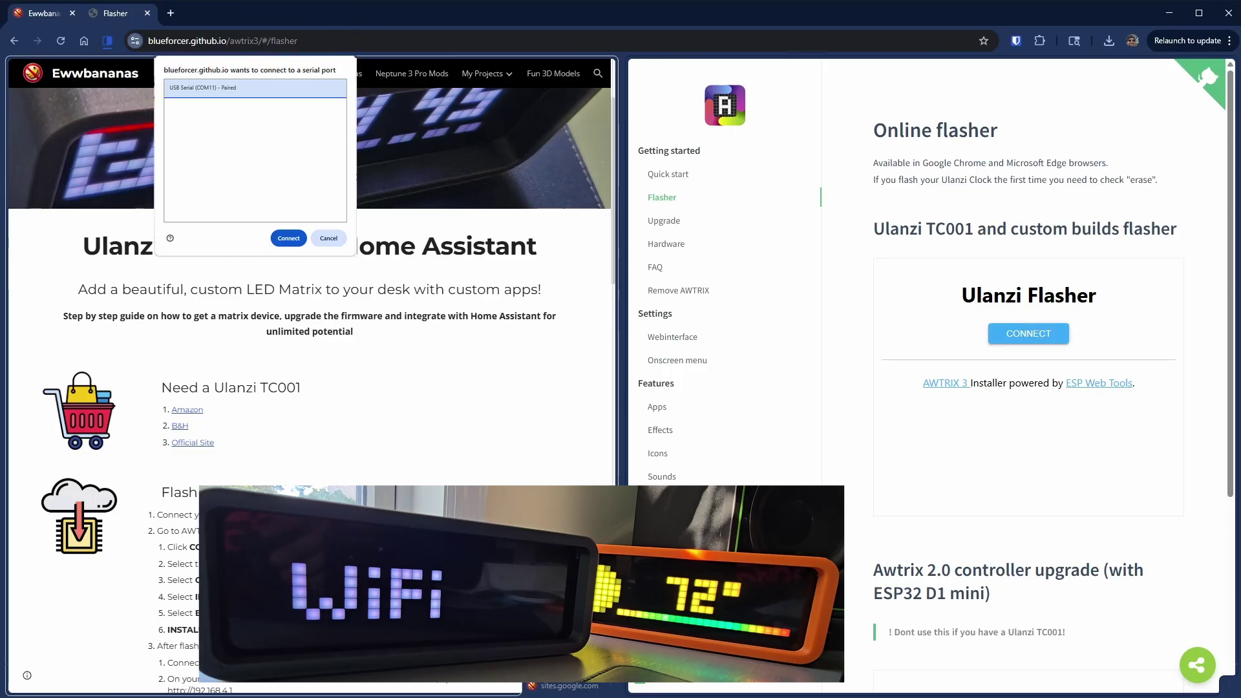
pyautogui.press('Return')
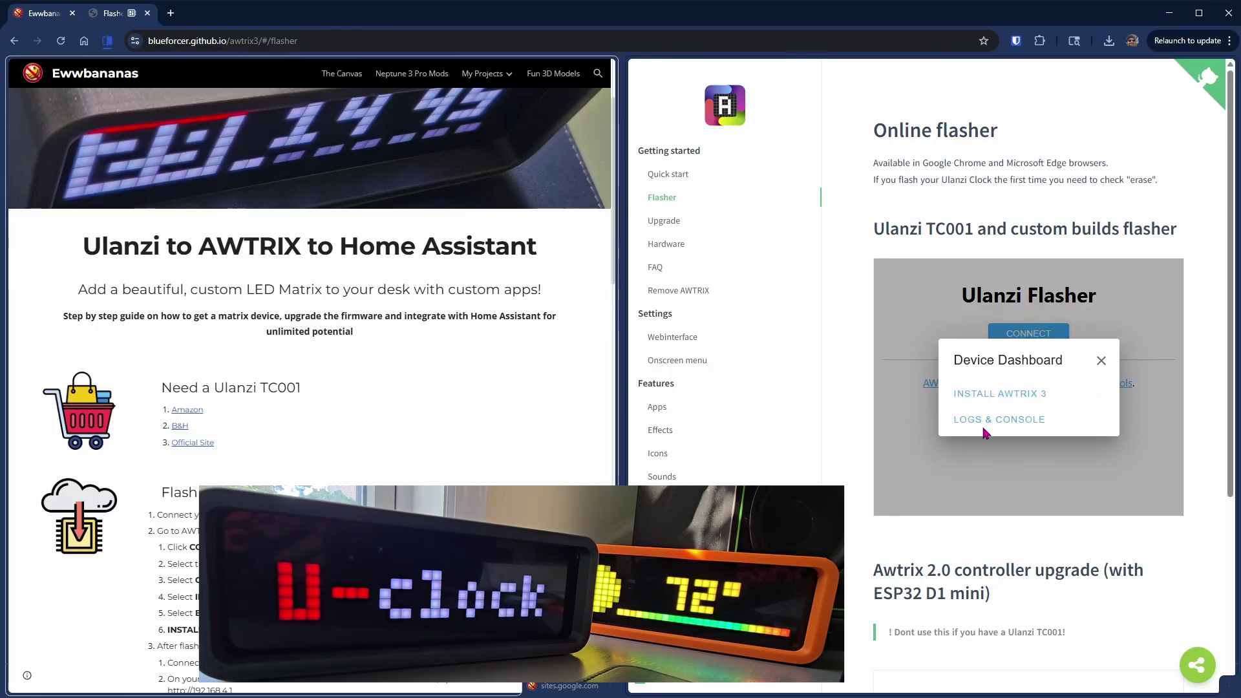
pyautogui.click(901, 391)
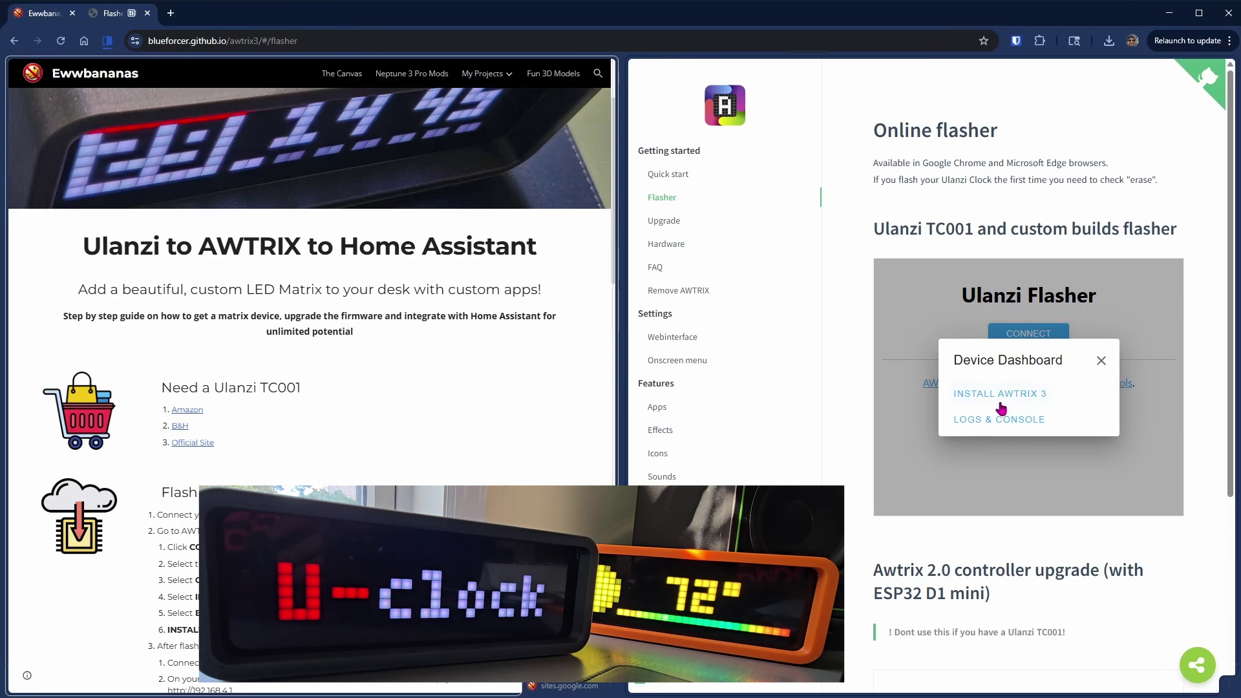
# - Install AWTRIX 3 with Erase device ticked and acknowledge Installation complete
pyautogui.click(1001, 405)
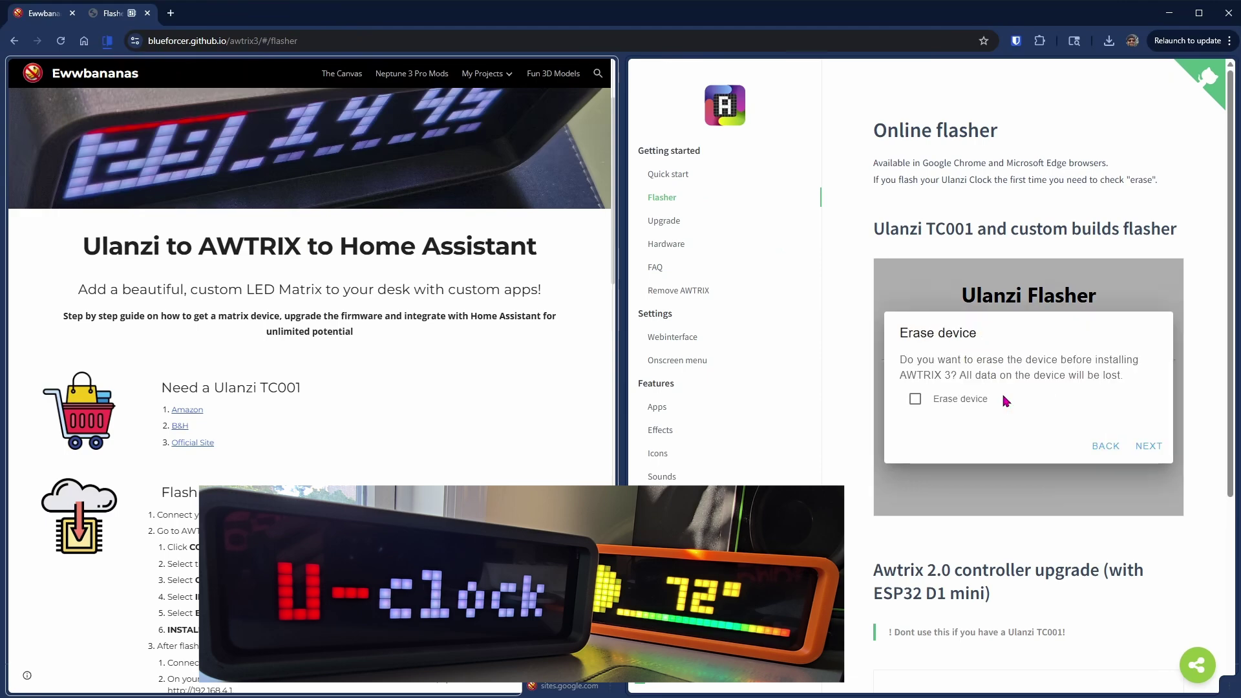
pyautogui.click(914, 401)
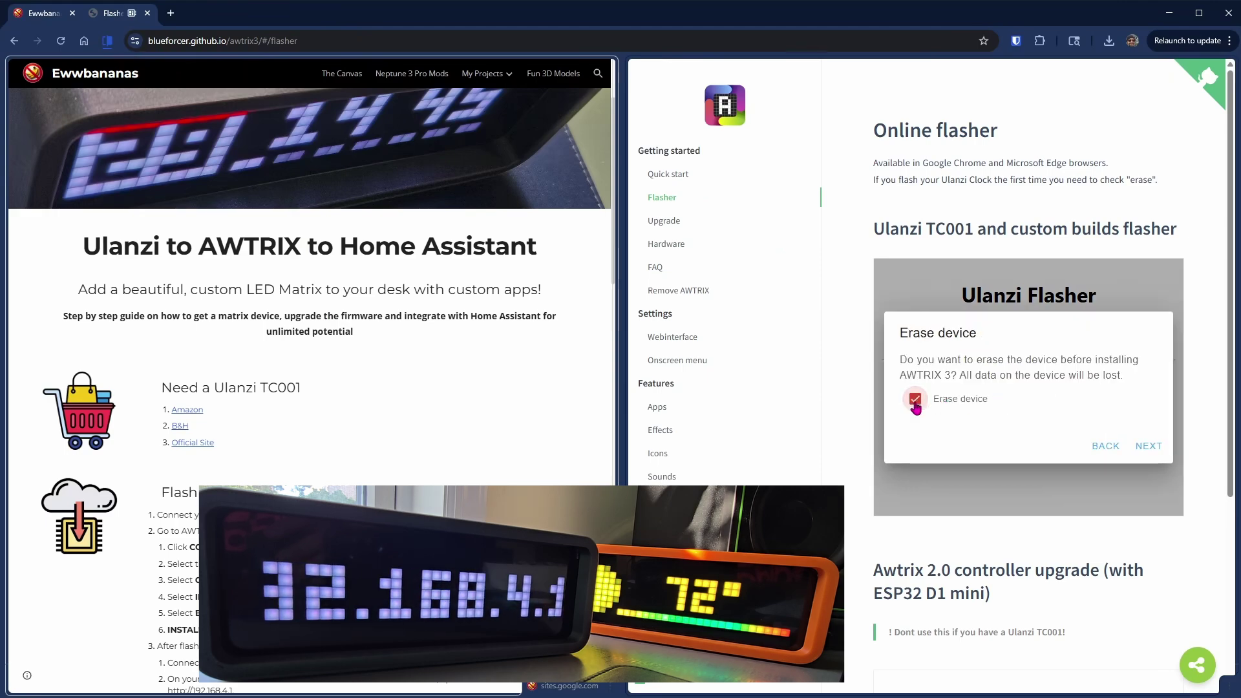
pyautogui.click(1148, 448)
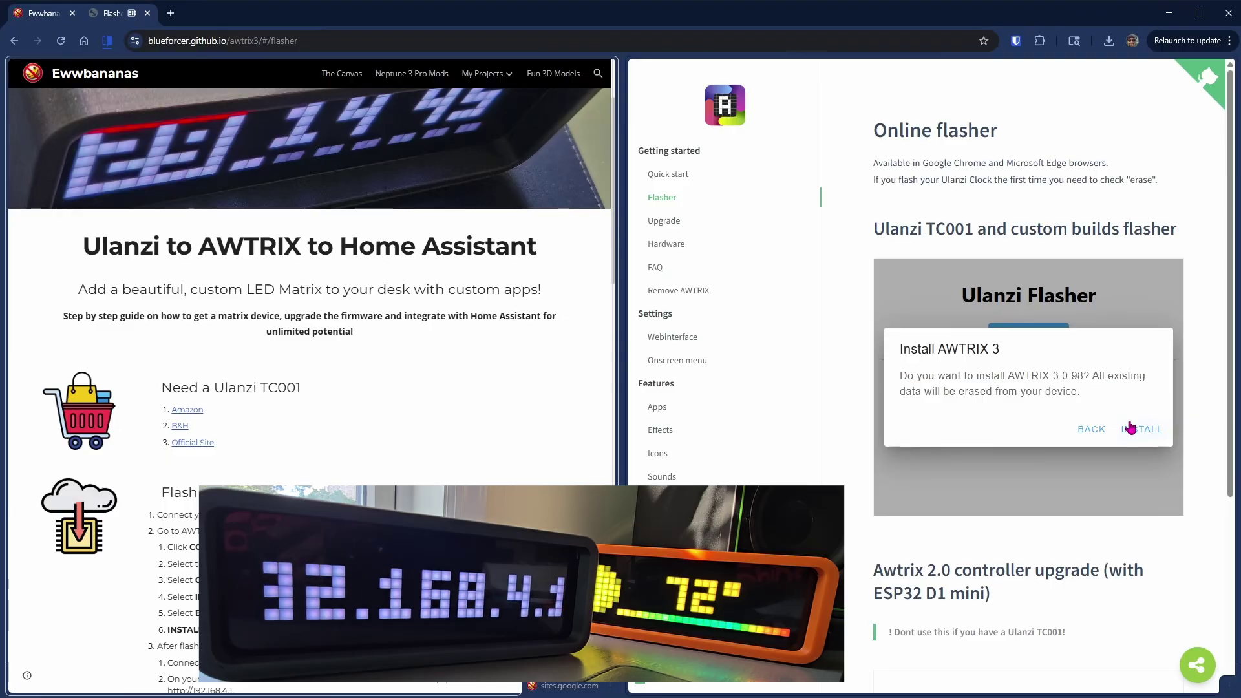
pyautogui.click(1132, 427)
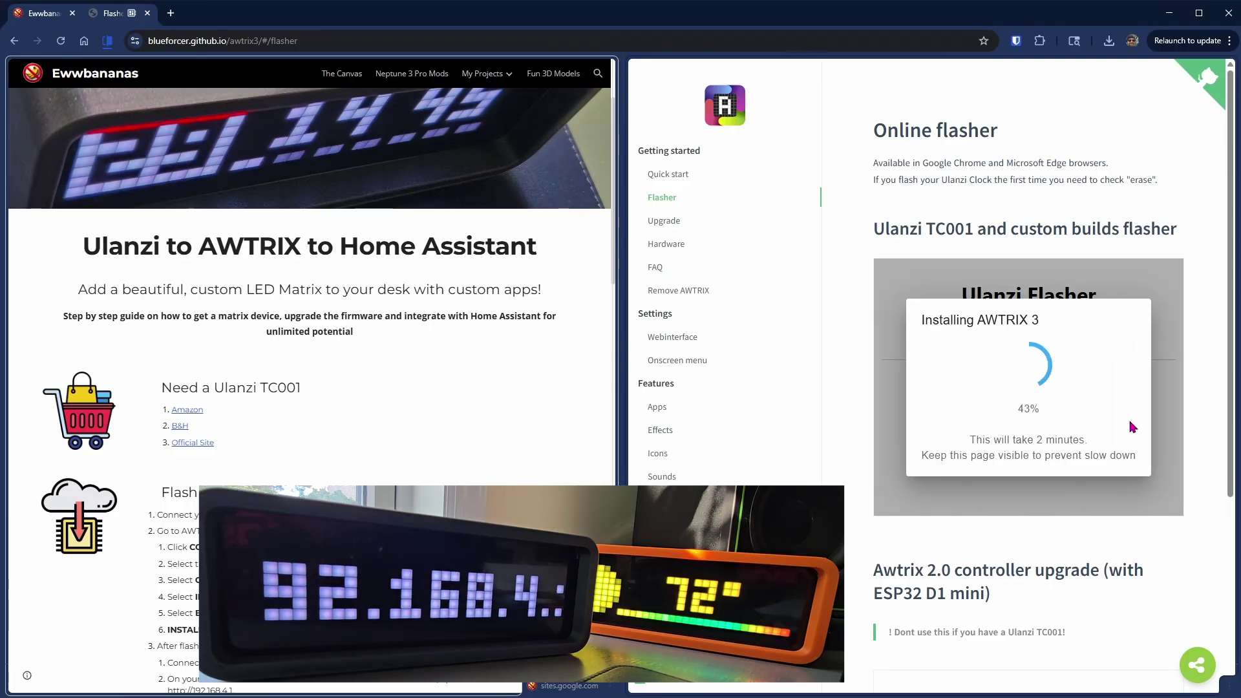
pyautogui.scroll(-3, 310, 291)
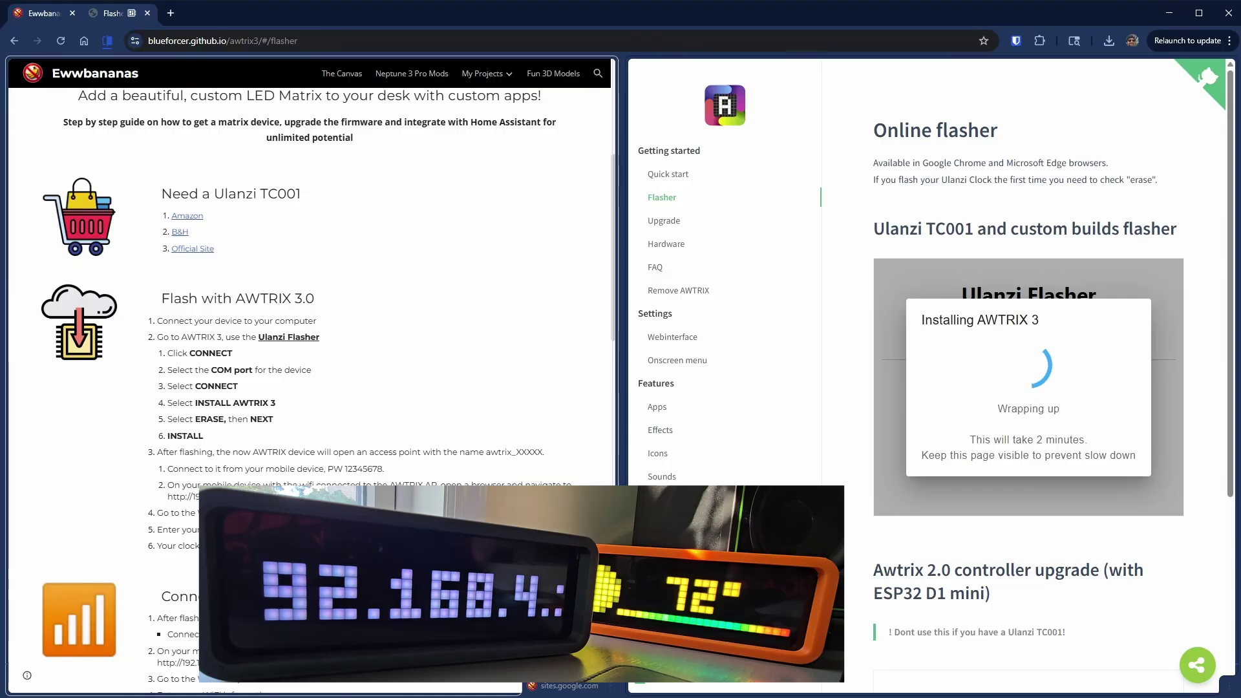
pyautogui.moveTo(1197, 440)
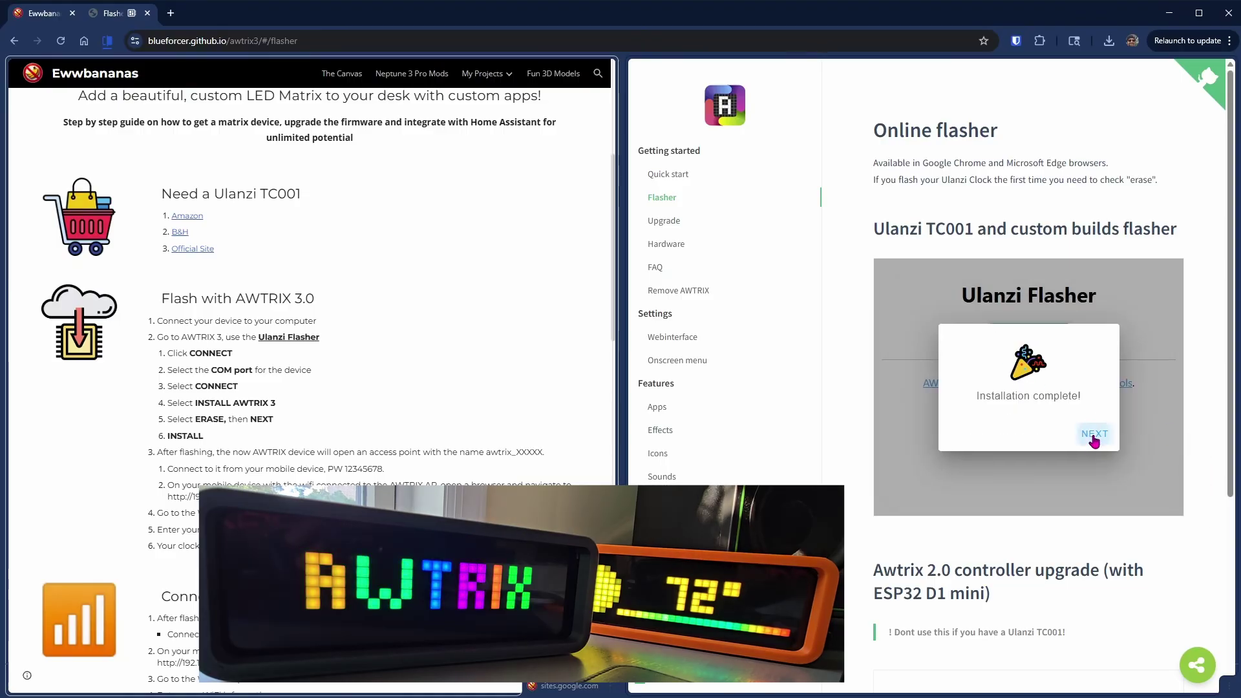
pyautogui.click(1095, 436)
# - Close the device dashboard and scroll the guide down to the Prep Home Assistant steps
pyautogui.click(1102, 362)
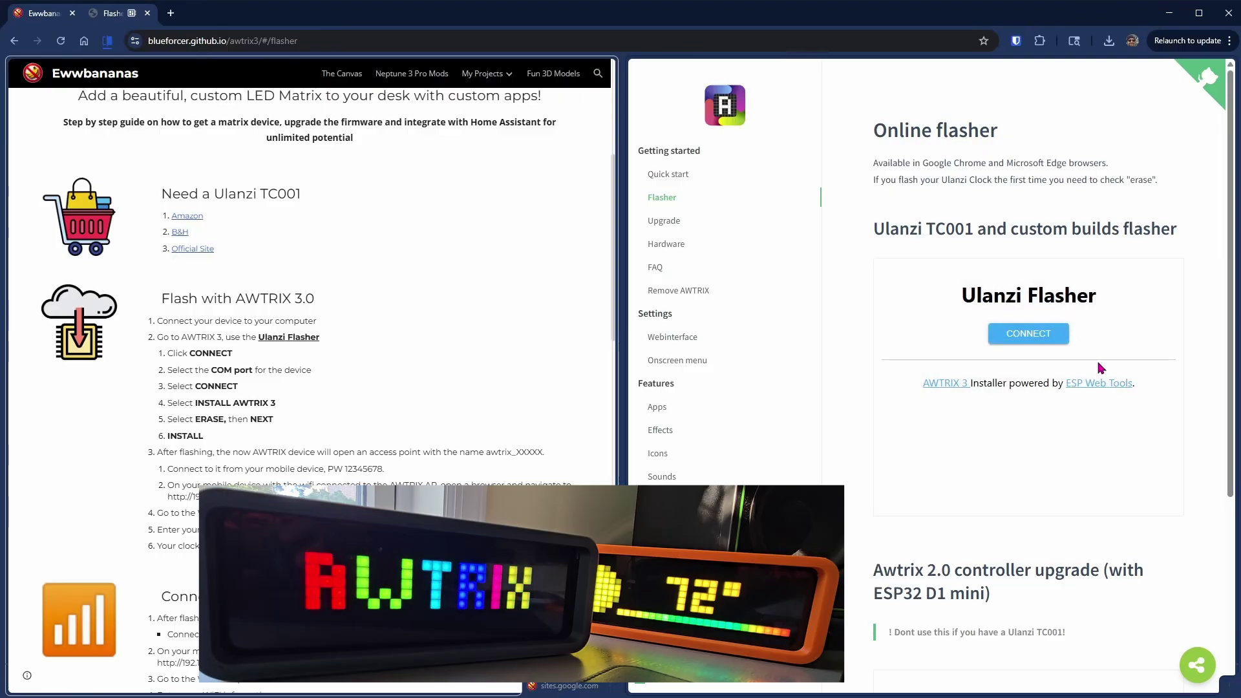
pyautogui.scroll(-4, 196, 542)
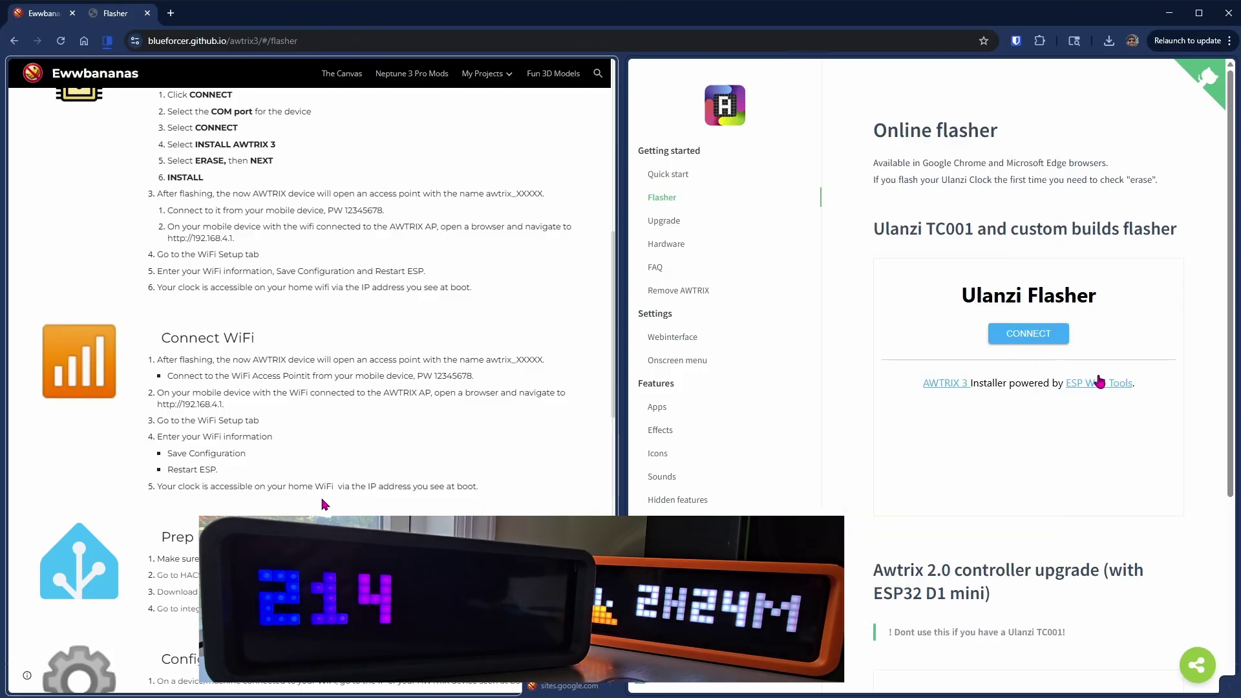
pyautogui.scroll(-2, 322, 502)
# - Load Home Assistant at 192.168.0.100:8123 in the right-hand window
pyautogui.click(349, 34)
pyautogui.write('192.168.0.100:8123/')
pyautogui.press('Return')
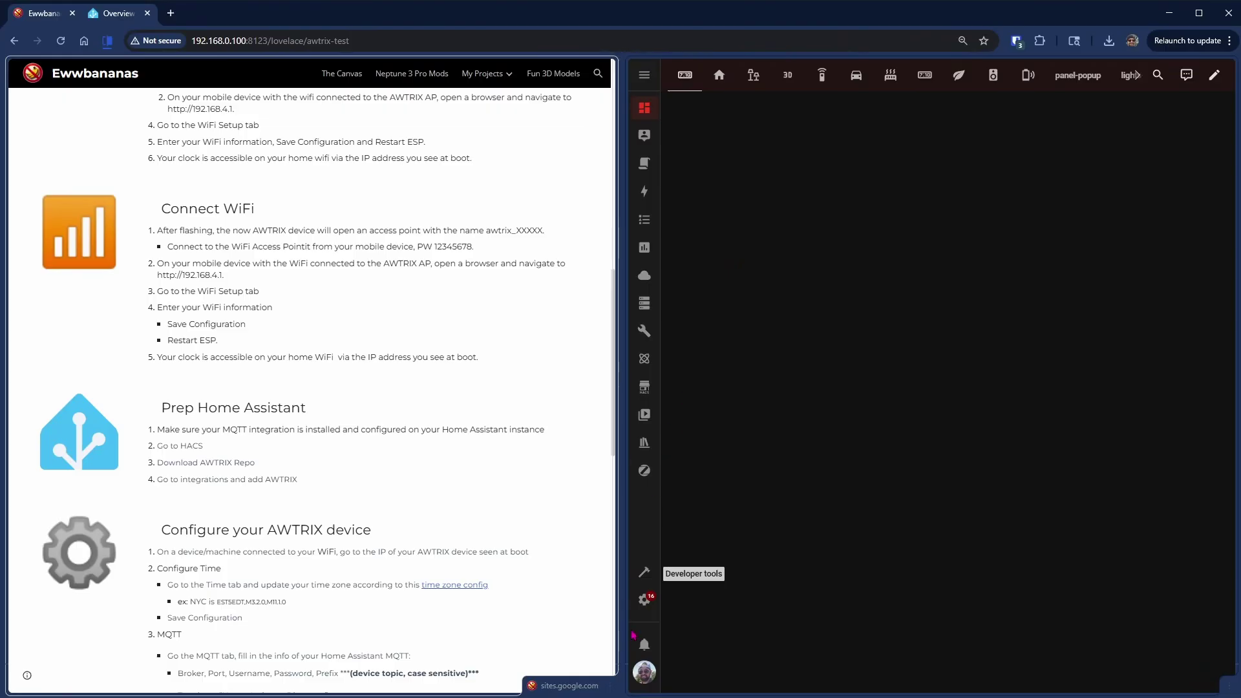
# - Check the MQTT integration under Settings > Devices & services
pyautogui.click(645, 608)
pyautogui.click(900, 333)
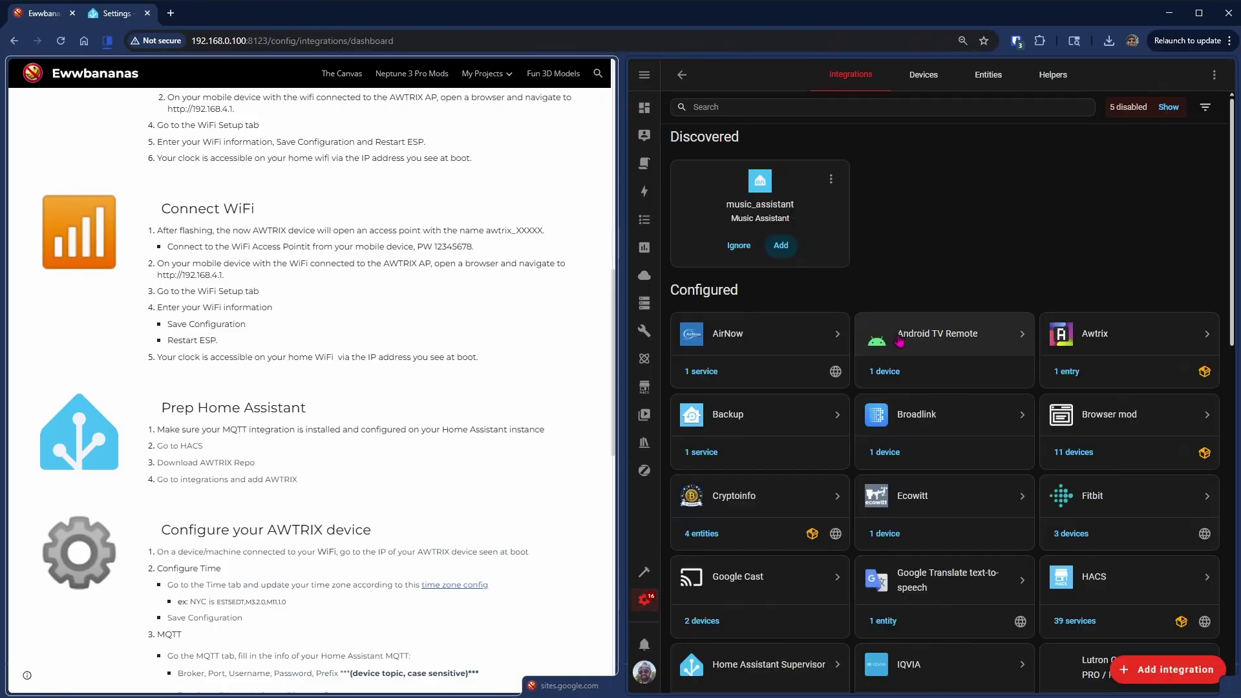
pyautogui.scroll(-5, 1059, 389)
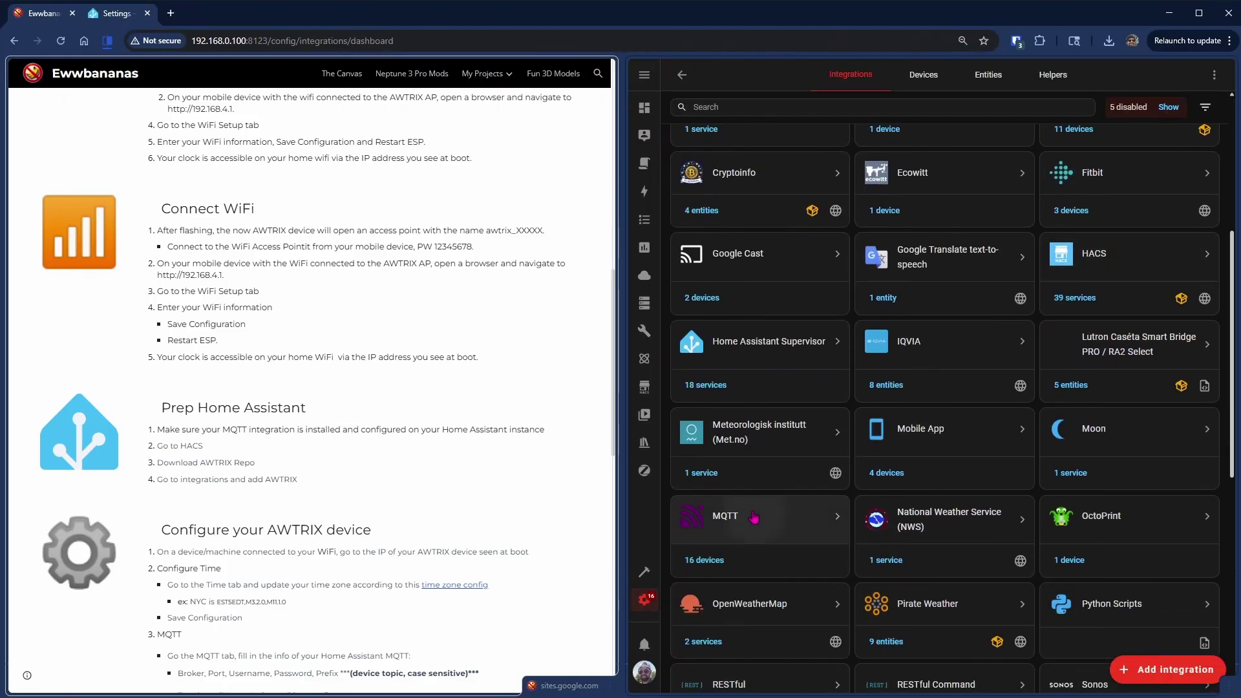
pyautogui.click(755, 518)
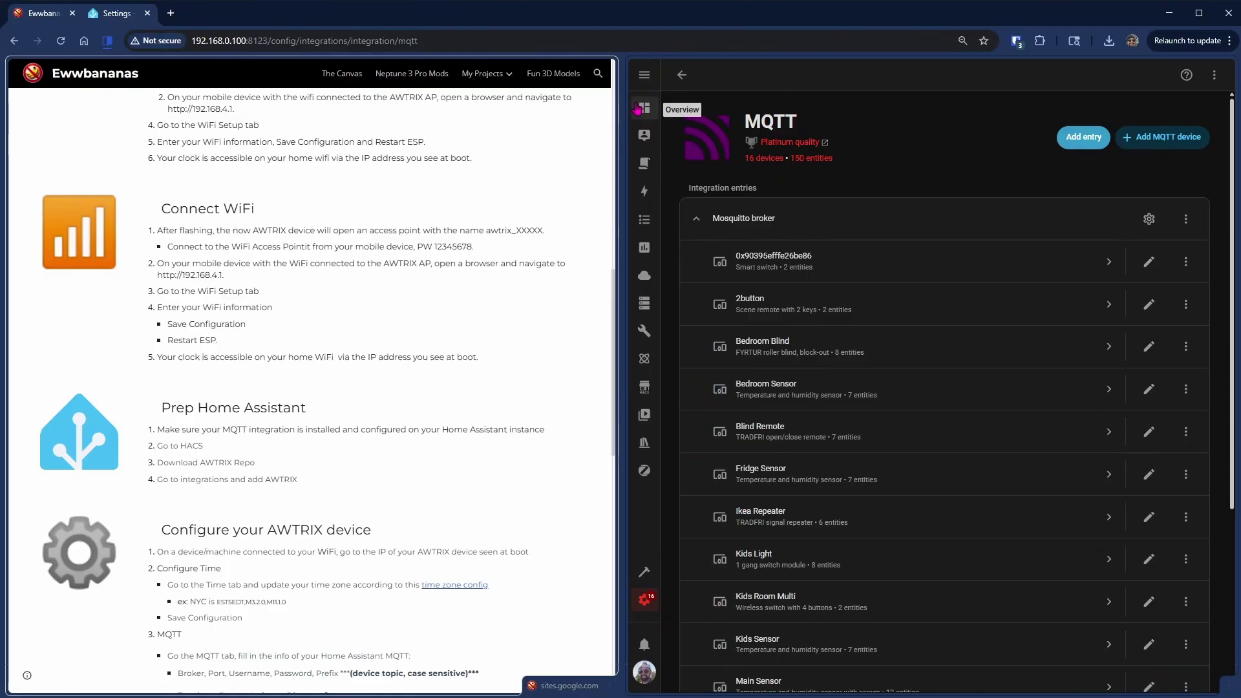
# - Find awtrix in HACS and download the Awtrix integration v0.6
pyautogui.click(648, 388)
pyautogui.write('a')
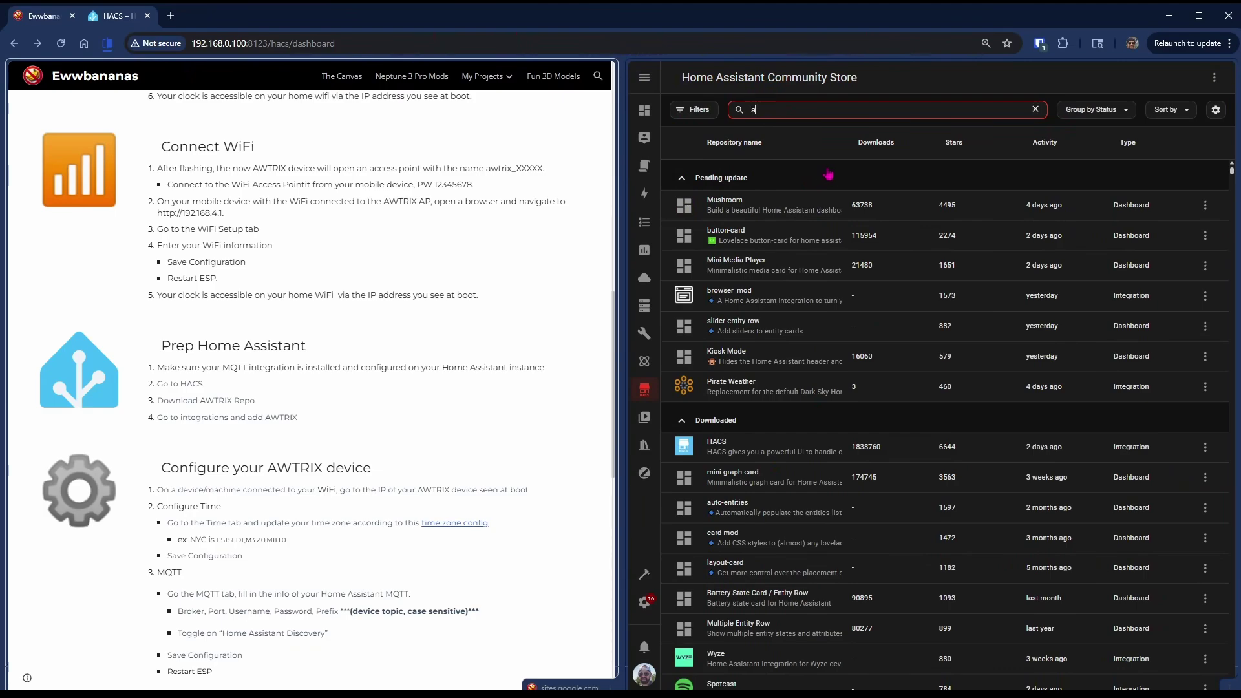
pyautogui.write('wtrix')
pyautogui.click(763, 214)
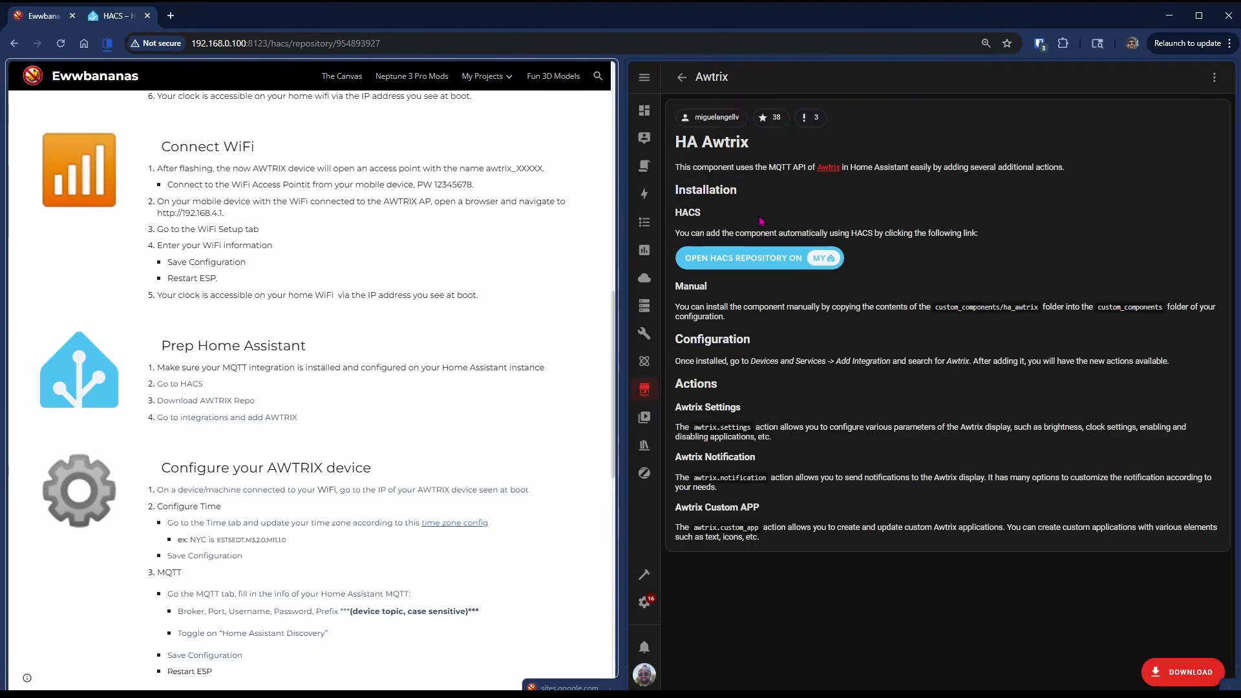
pyautogui.click(1187, 673)
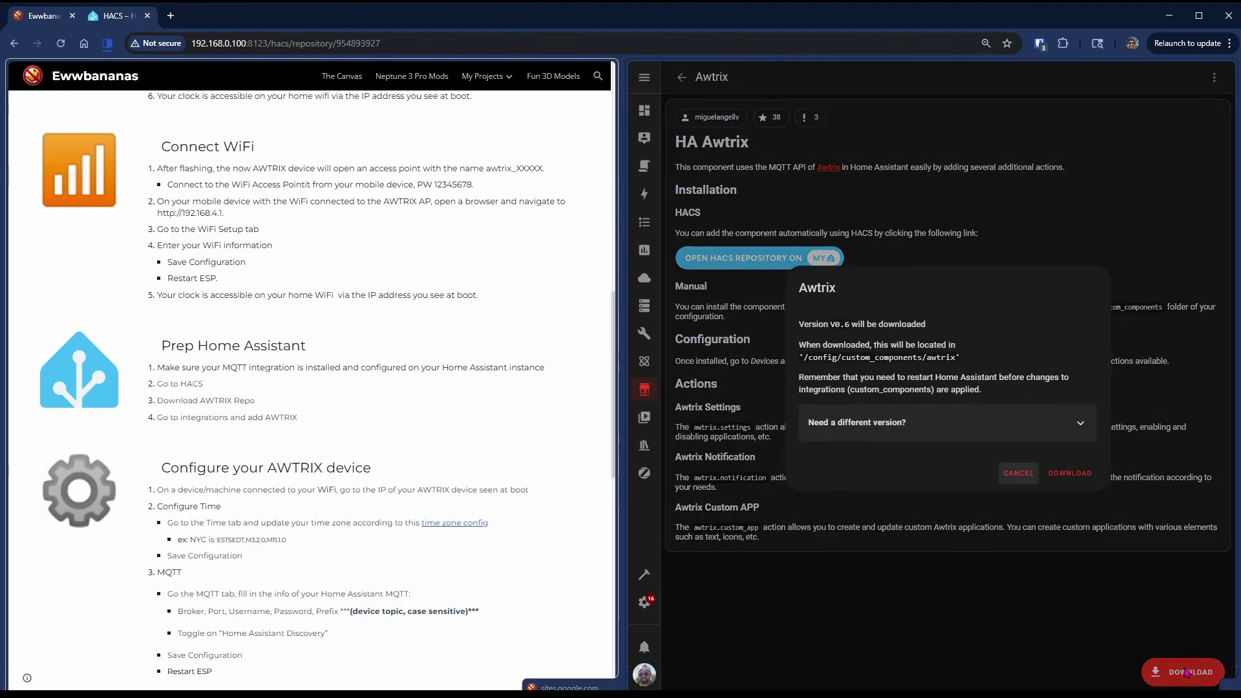
pyautogui.click(1071, 472)
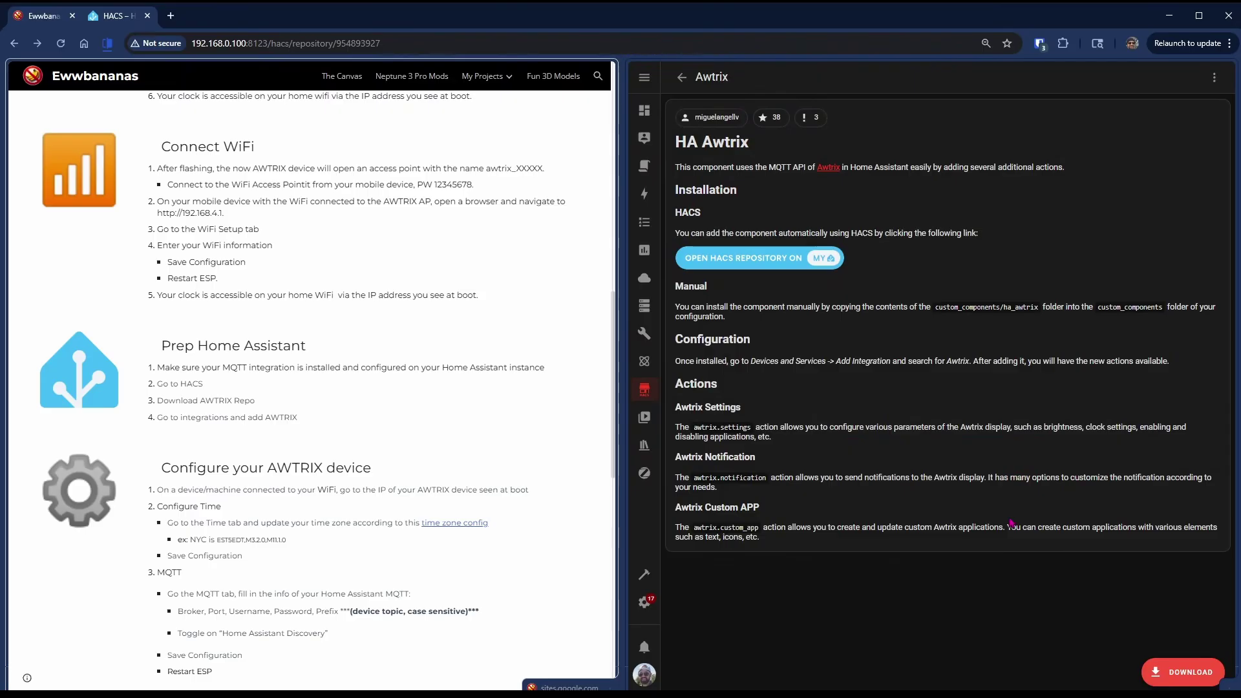
# - Add the Awtrix integration from Devices & services and finish its setup
pyautogui.click(645, 602)
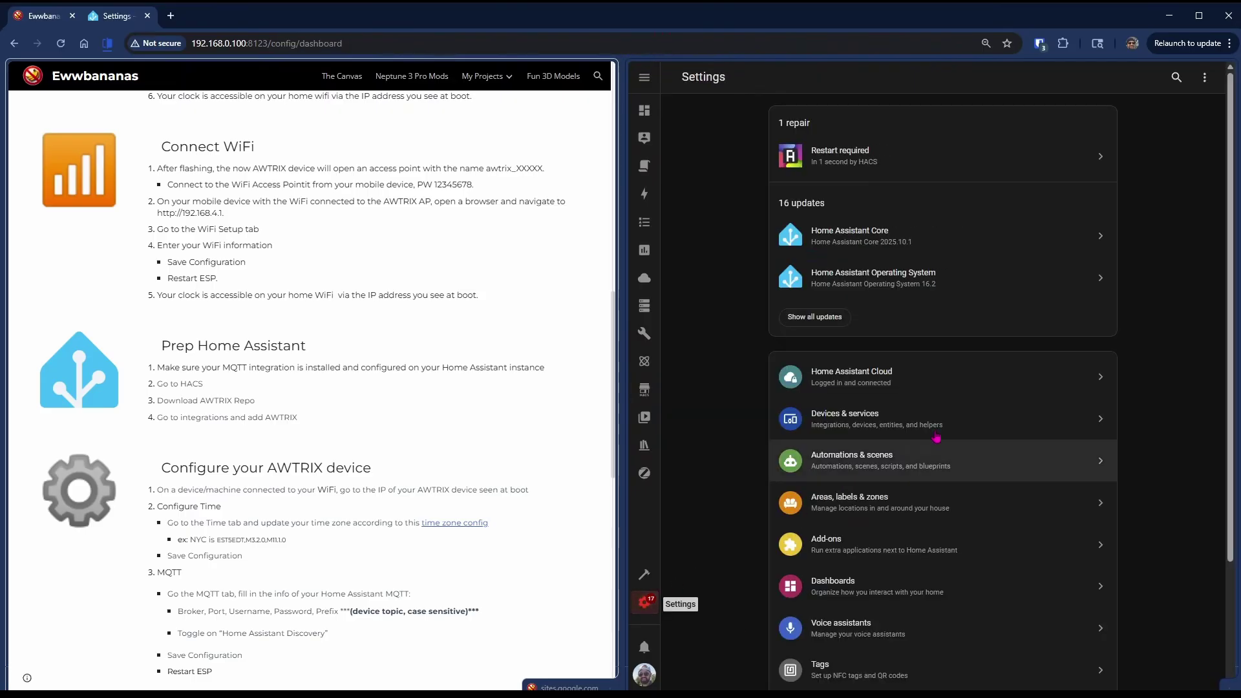
pyautogui.click(928, 423)
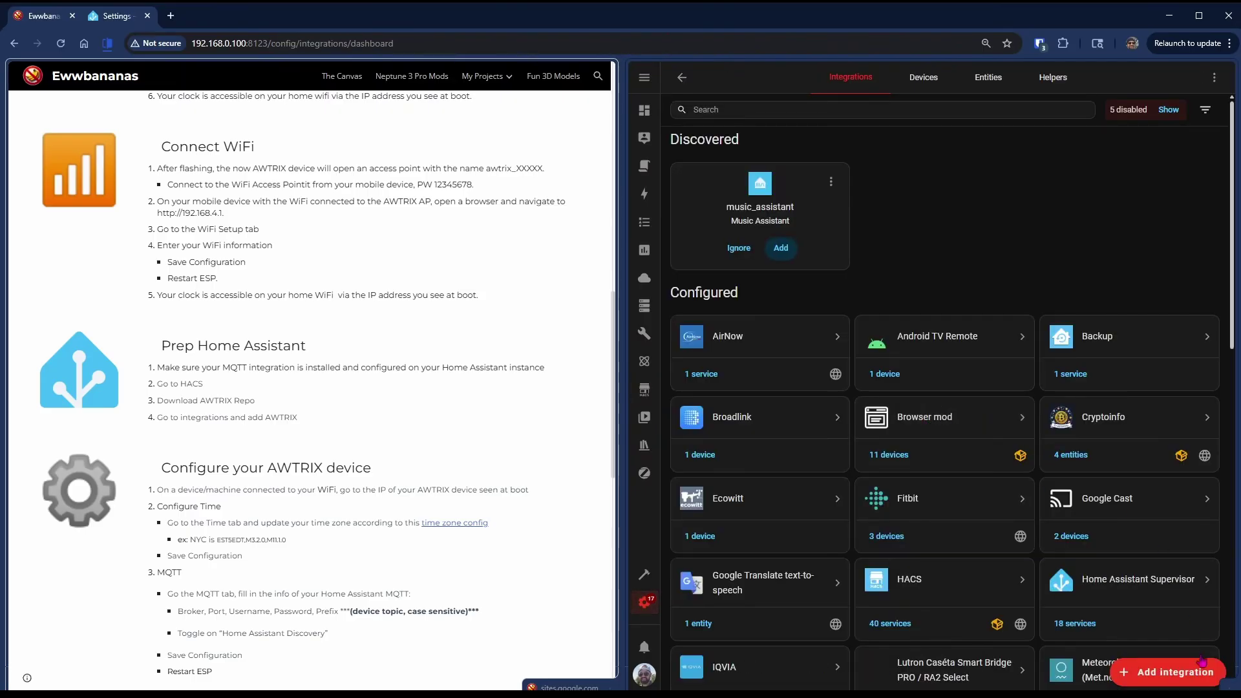
pyautogui.click(1194, 679)
pyautogui.write('awt')
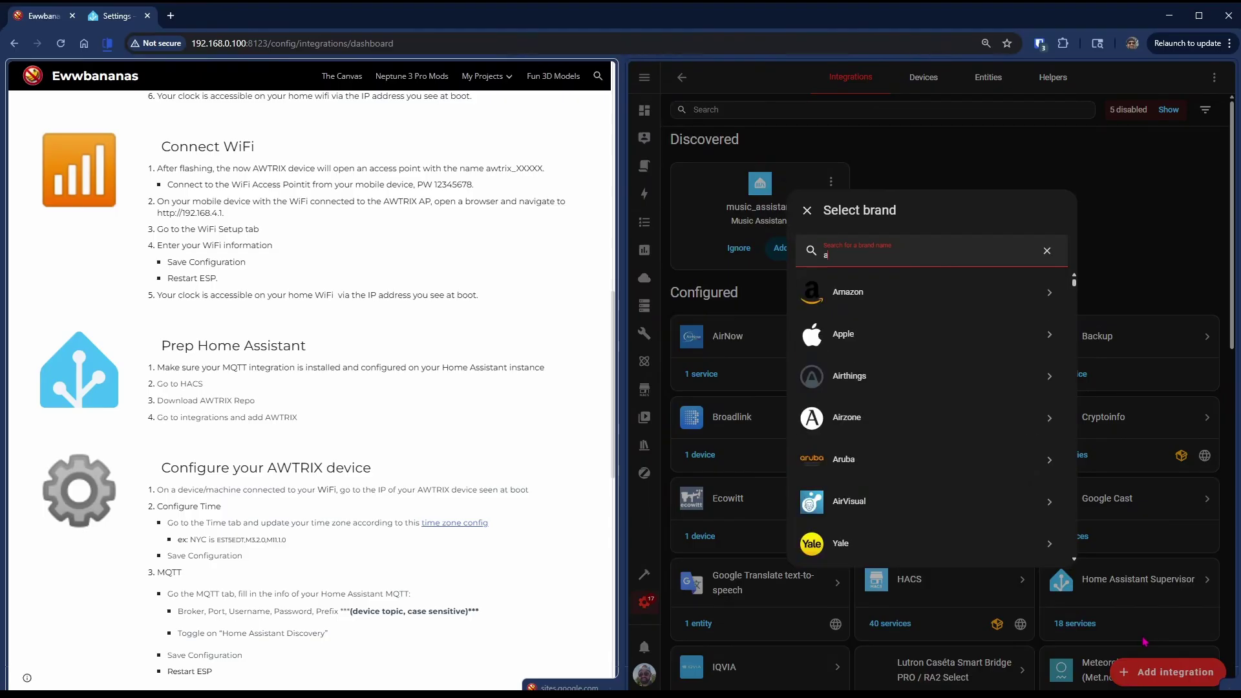
pyautogui.click(874, 296)
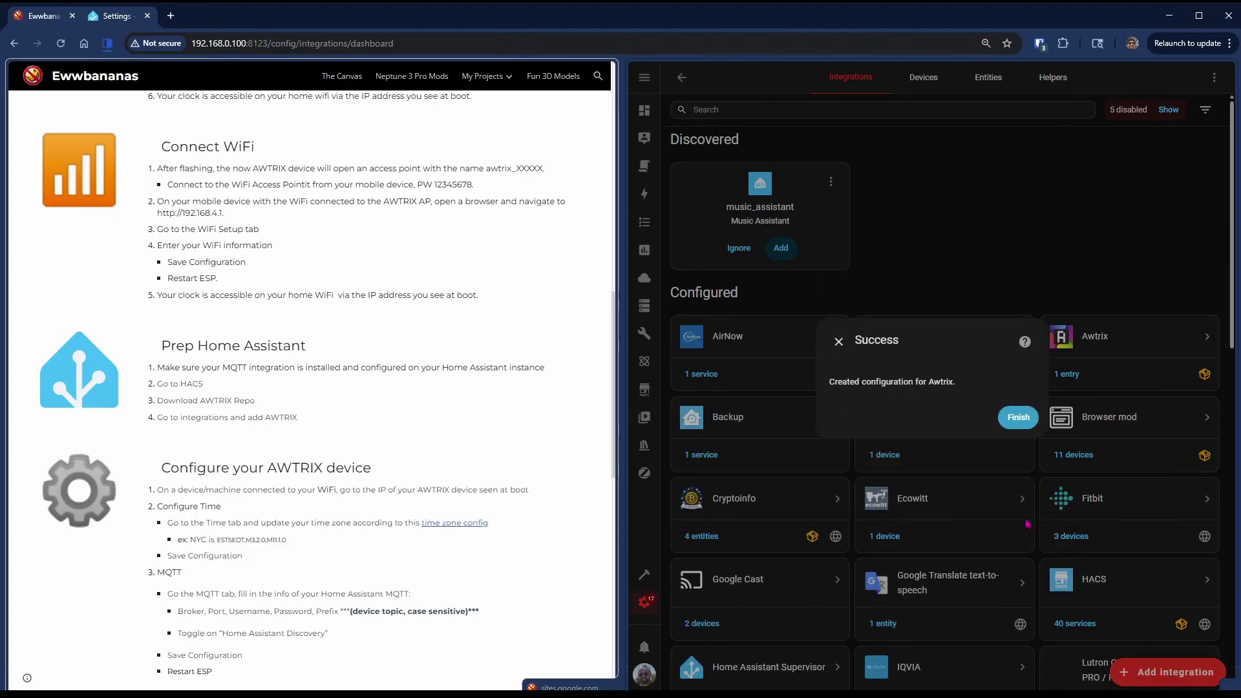
pyautogui.click(1017, 419)
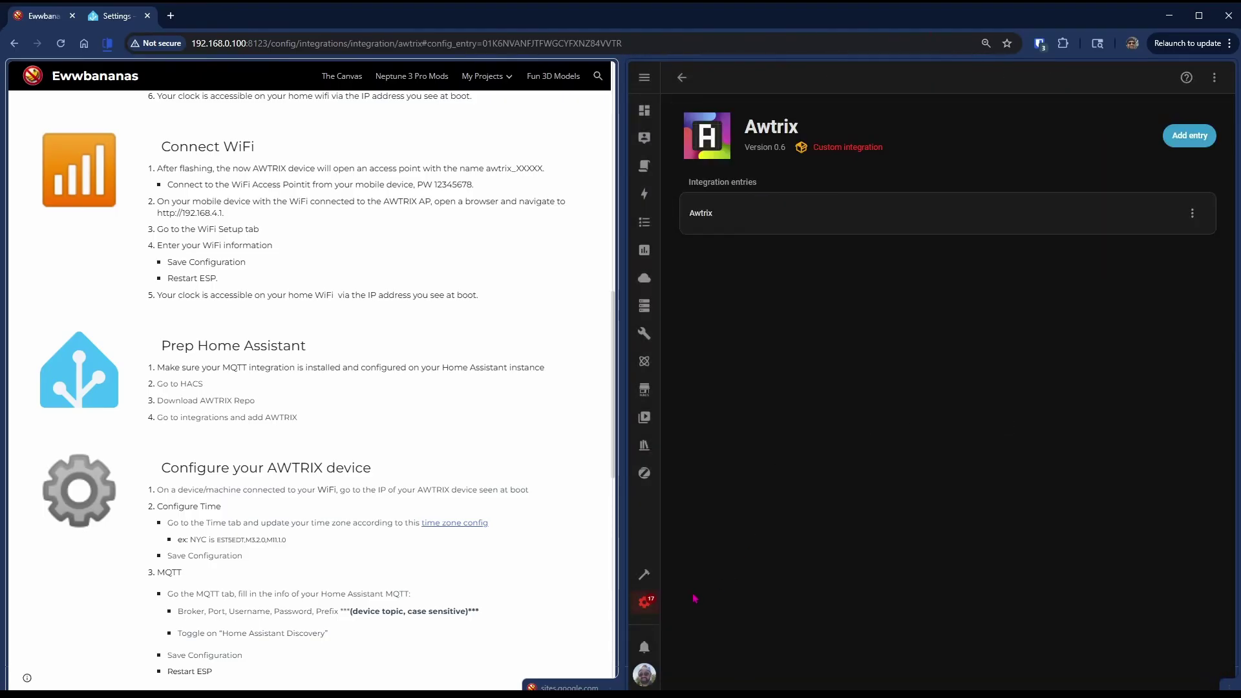
# - Resolve the Restart required repair by restarting Home Assistant, then return to the overview
pyautogui.click(645, 602)
pyautogui.click(867, 174)
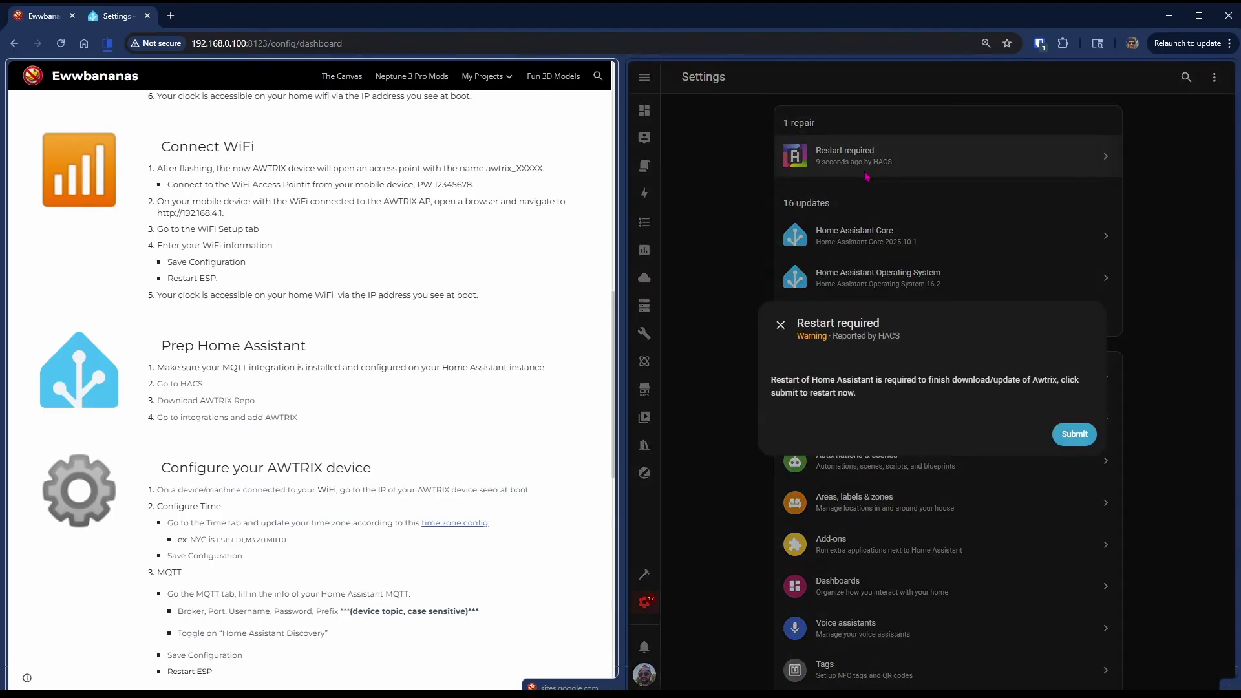
pyautogui.click(1068, 434)
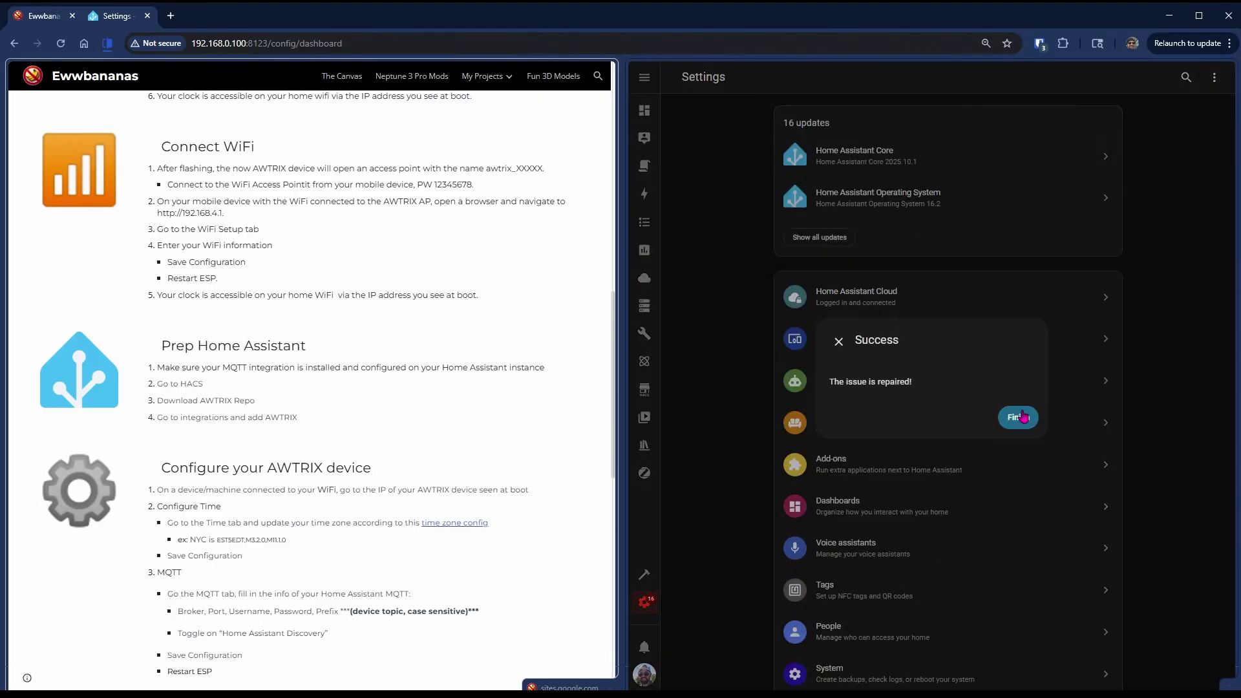
pyautogui.click(1019, 417)
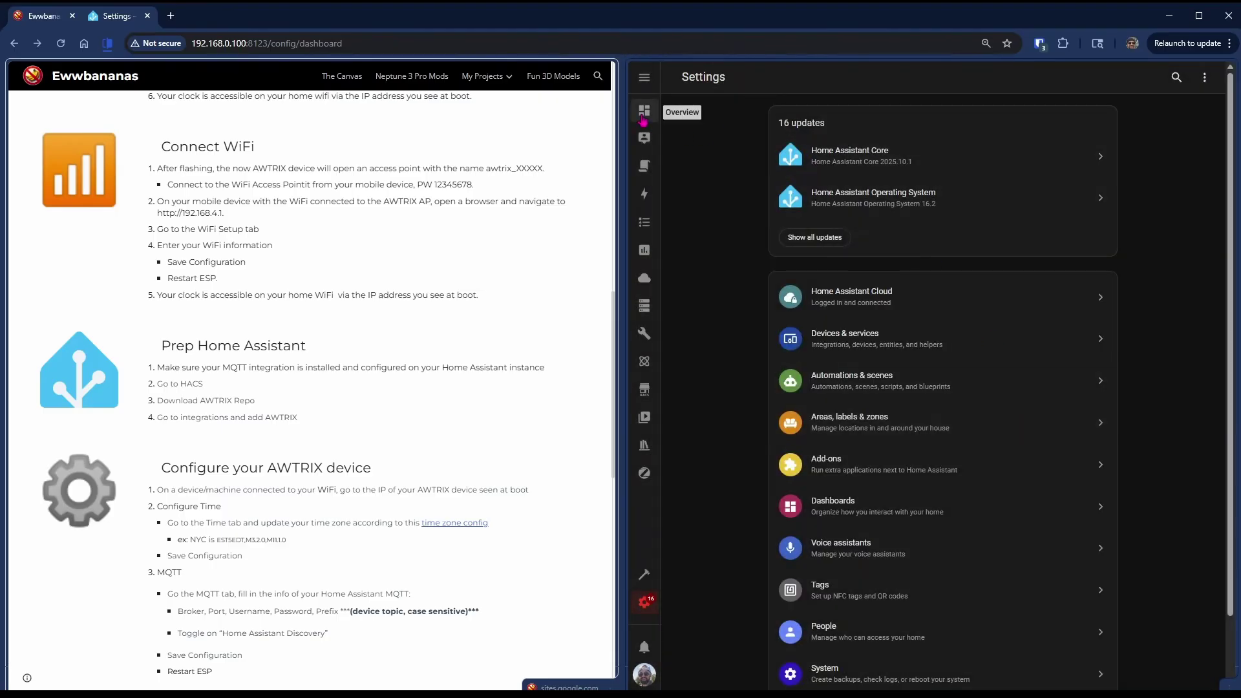
pyautogui.click(645, 110)
pyautogui.click(435, 51)
# - Open the clock's web interface at 192.168.0.214 and change the NTP server to pool.ntp.org
pyautogui.write('192.168.0.214')
pyautogui.press('Return')
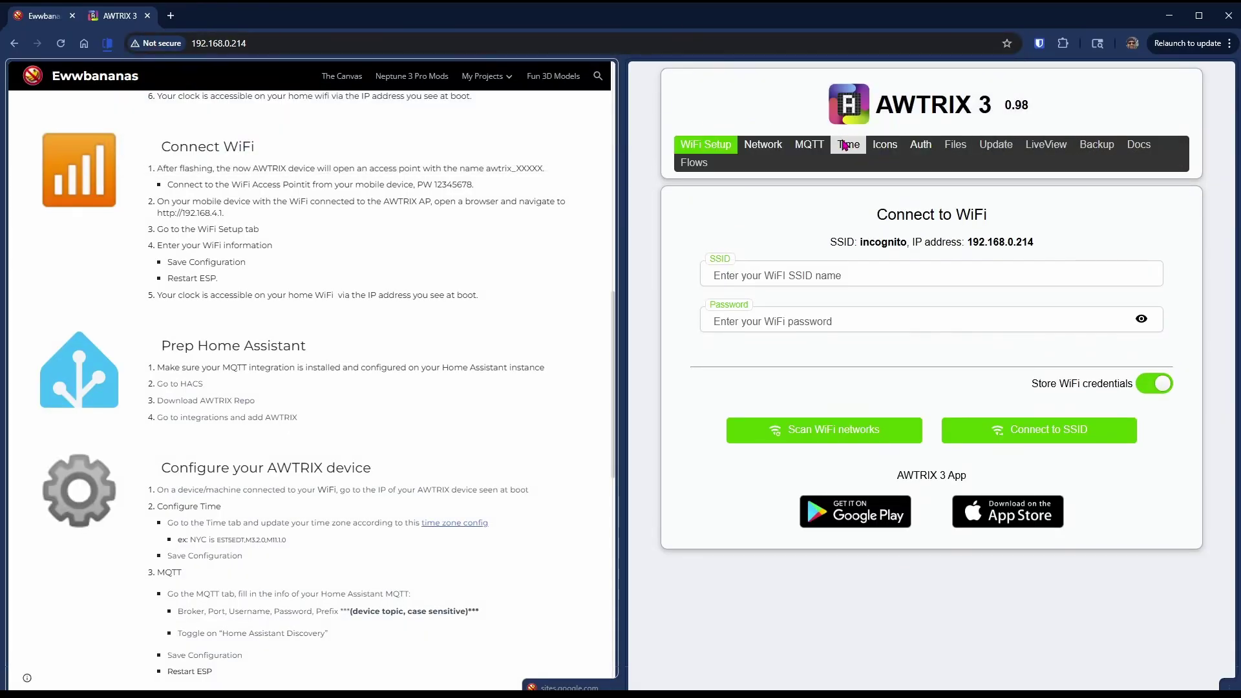
pyautogui.click(845, 143)
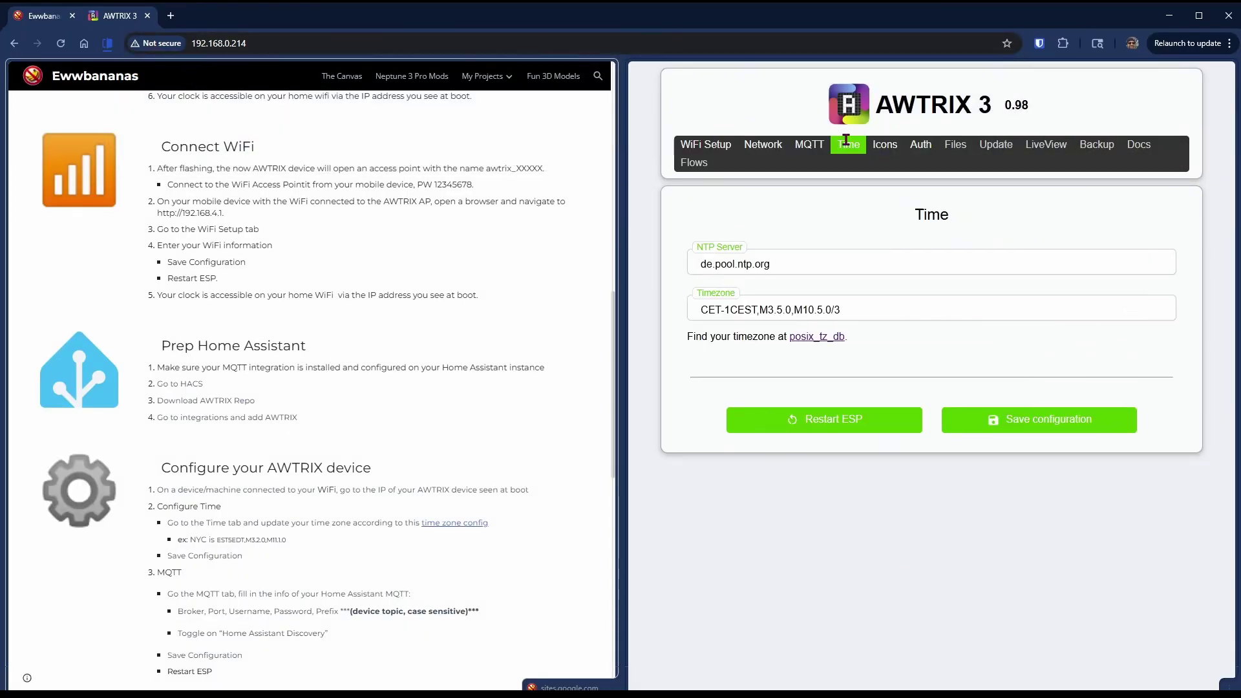
pyautogui.click(700, 264)
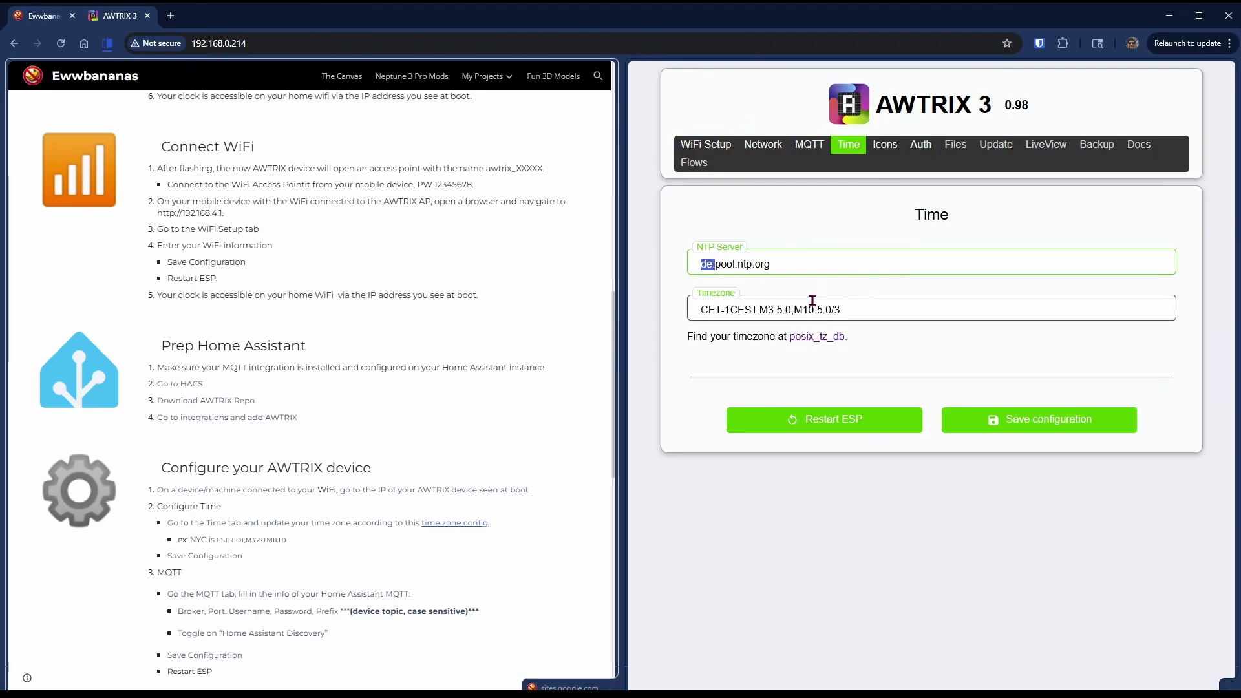
pyautogui.press('BackSpace')
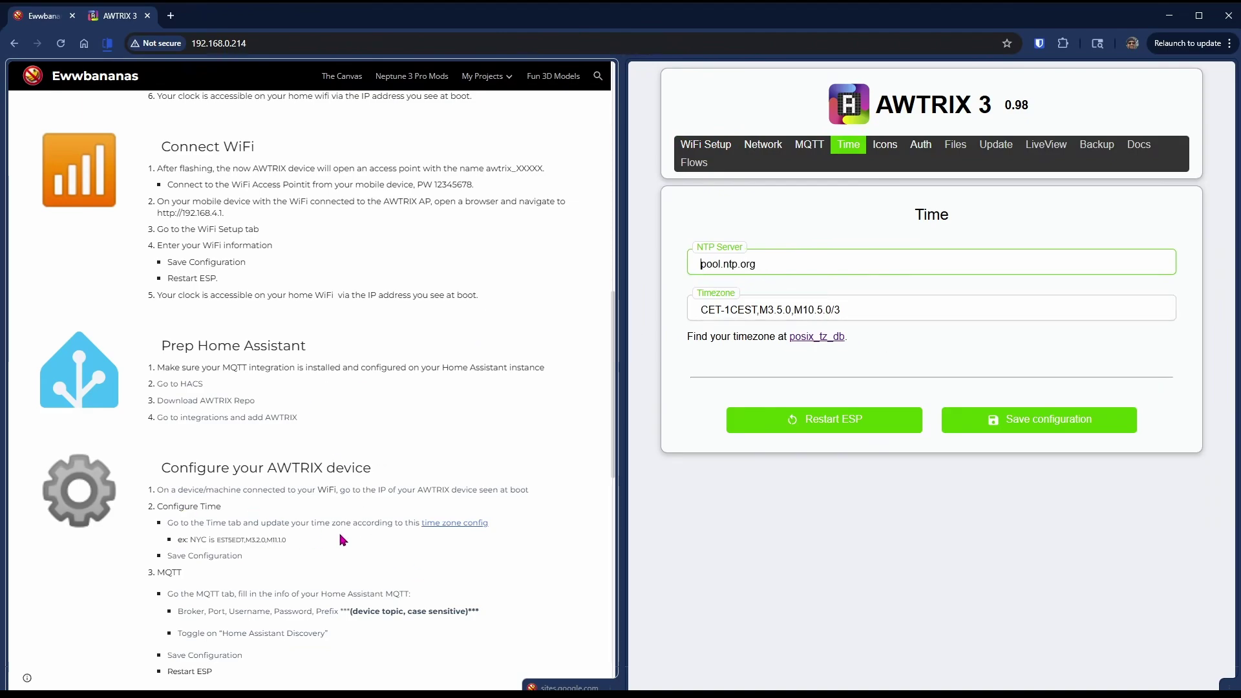
# - Paste the New York timezone EST5EDT,M3.2.0,M11.1.0 from the guide and save the configuration
pyautogui.click(437, 526)
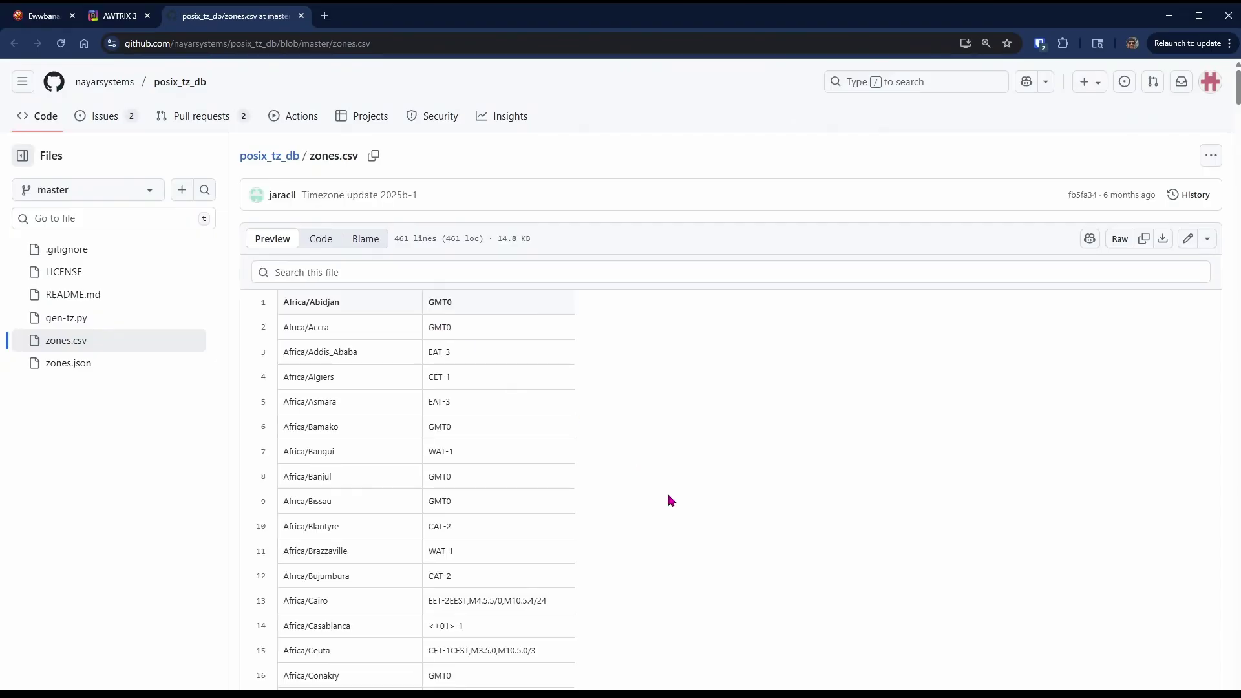
pyautogui.scroll(-3, 396, 550)
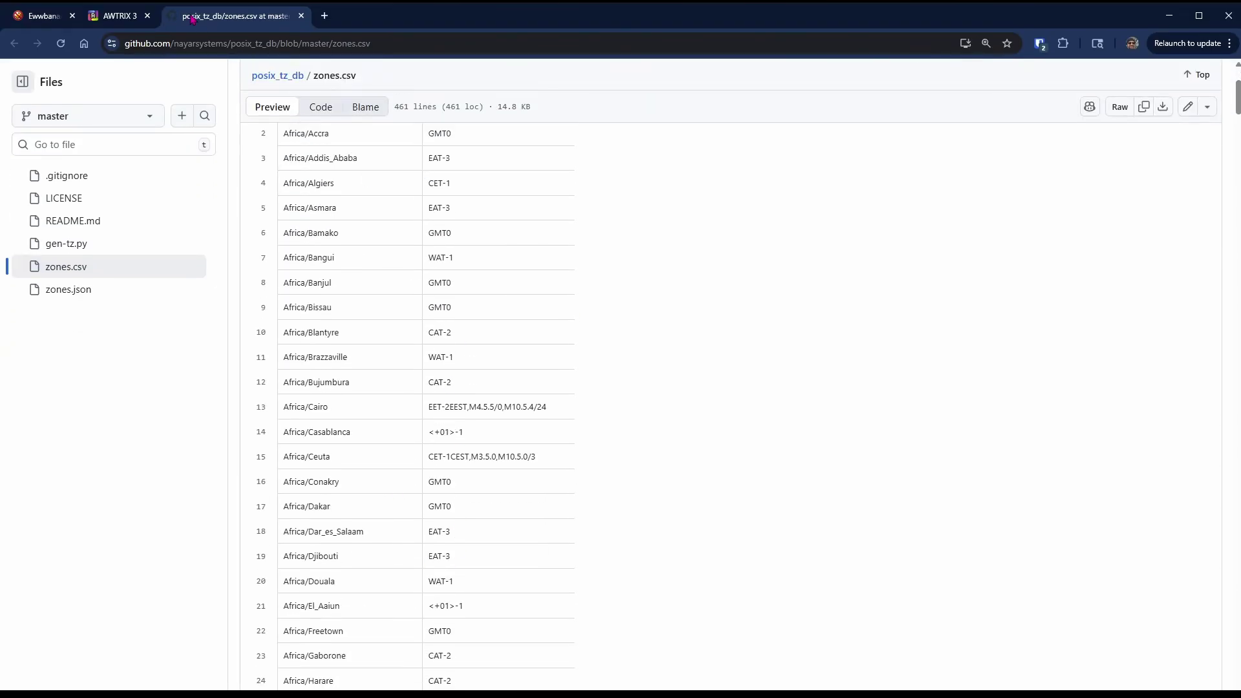
pyautogui.click(302, 15)
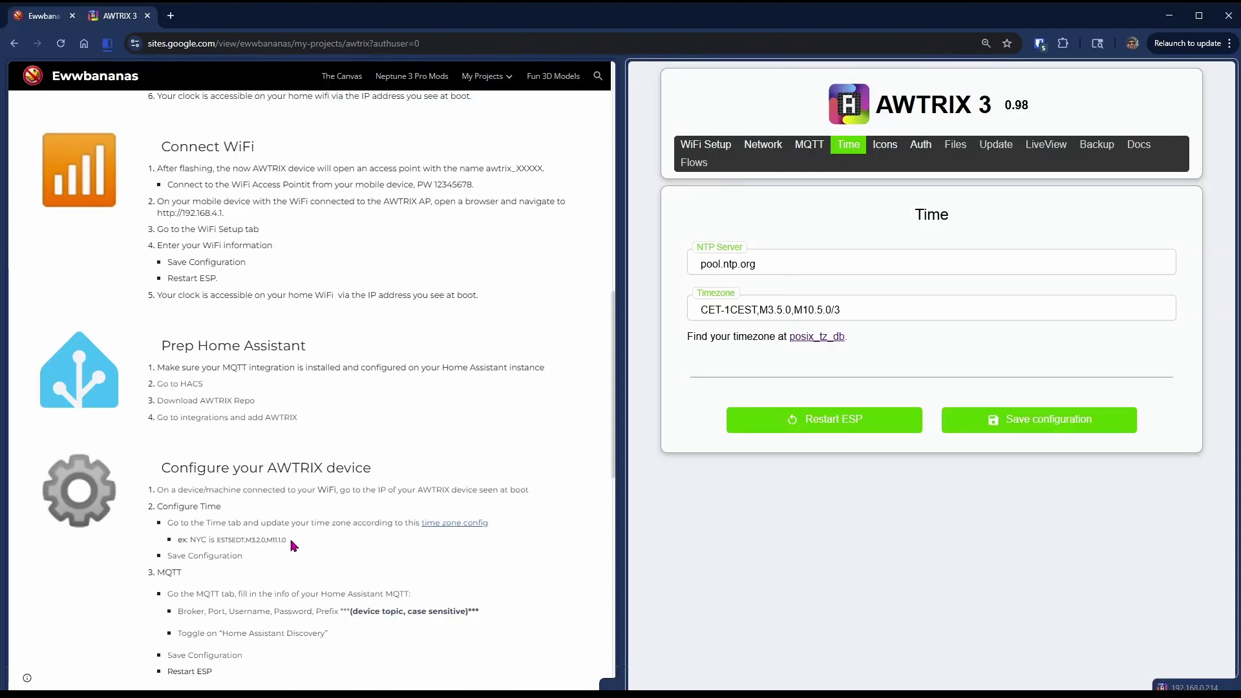
pyautogui.moveTo(235, 547); pyautogui.dragTo(218, 547)
pyautogui.hotkey('ctrl', 'c')
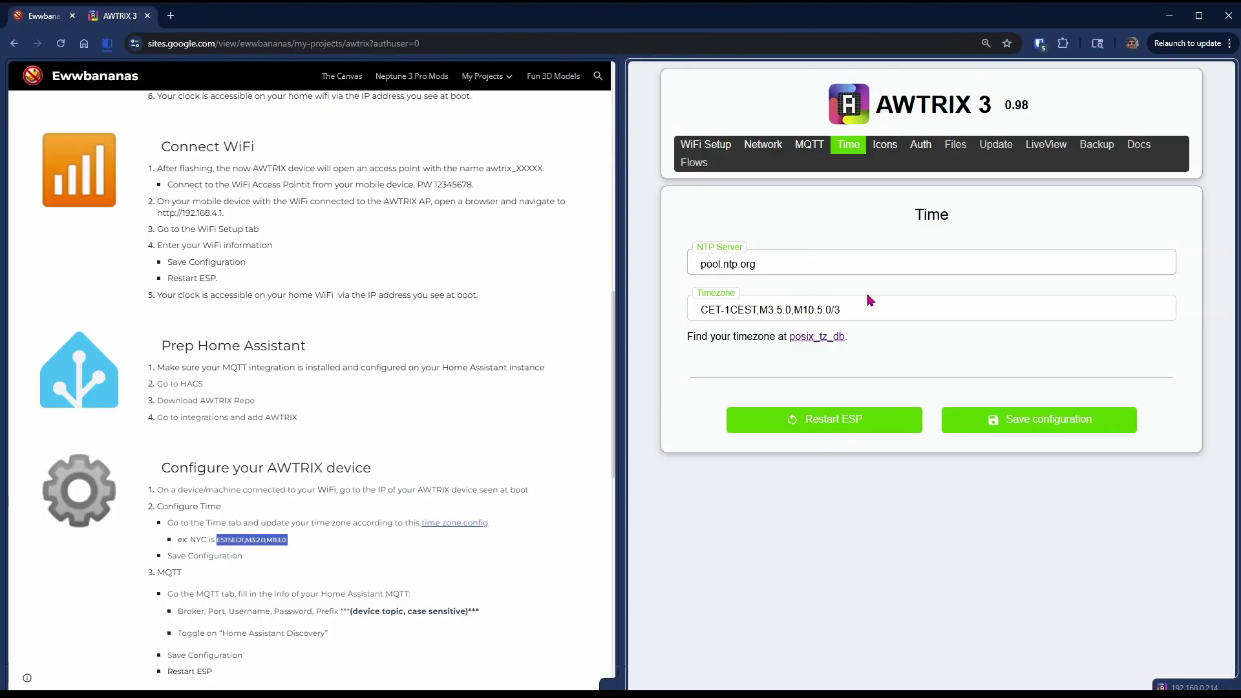
pyautogui.tripleClick(870, 300)
pyautogui.hotkey('ctrl', 'v')
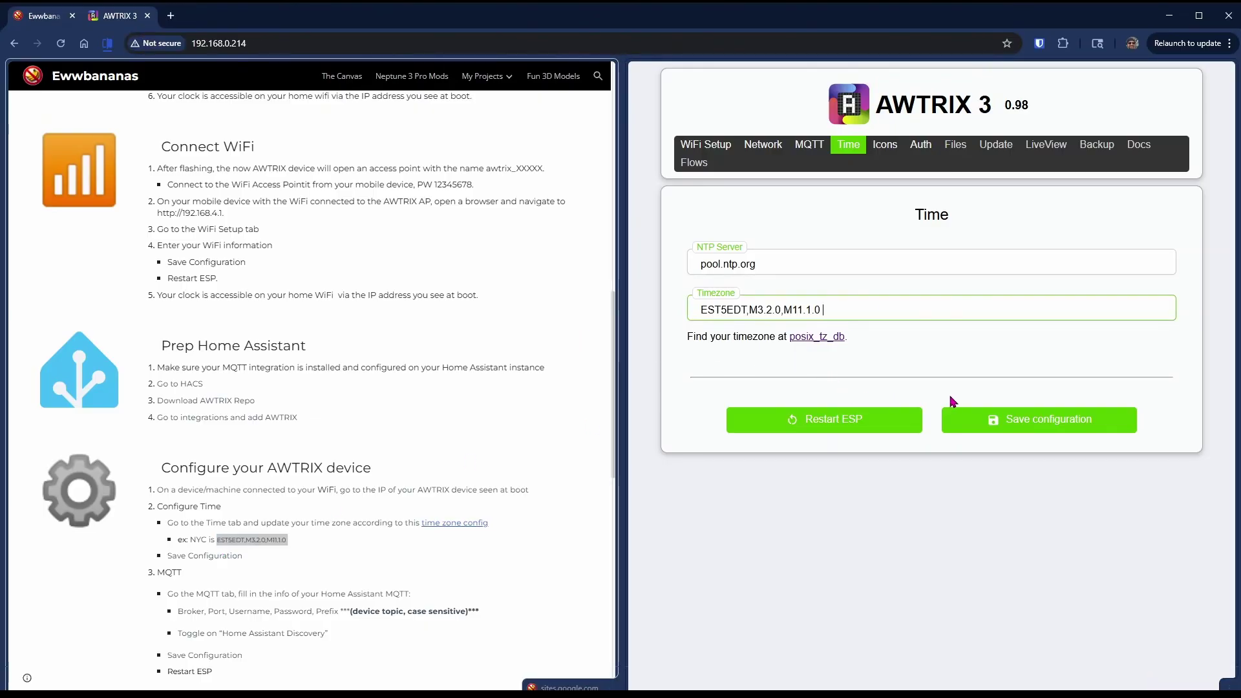
pyautogui.click(1054, 426)
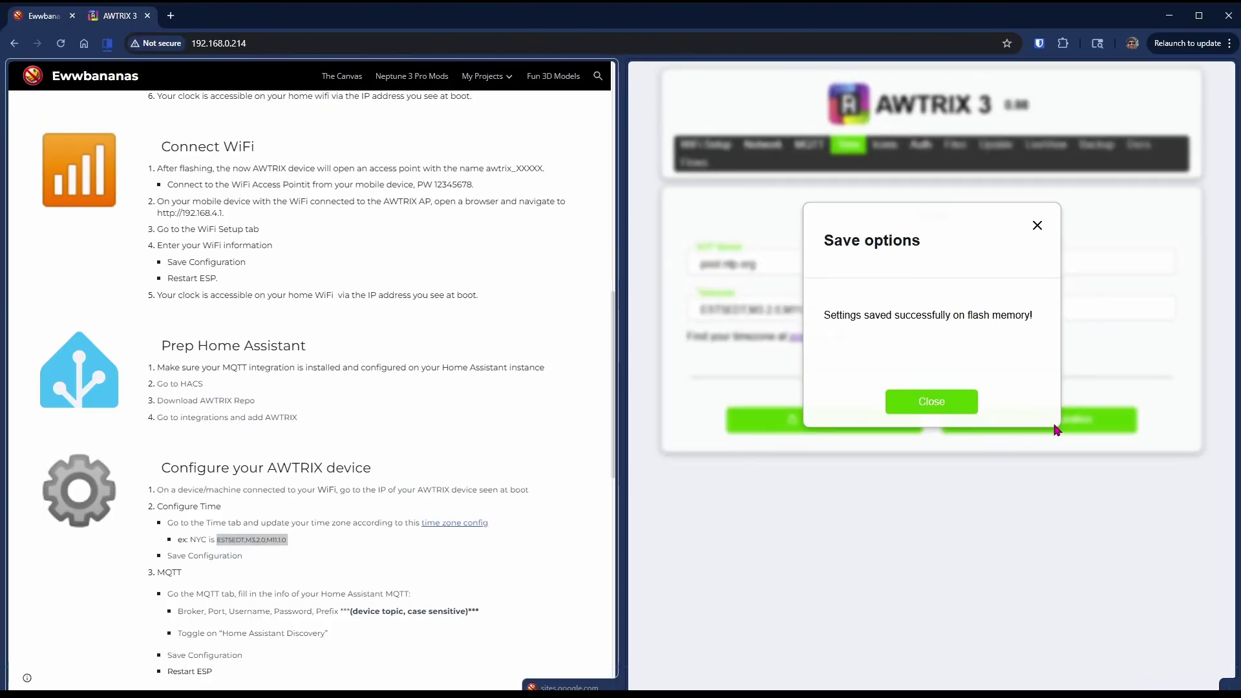
pyautogui.click(933, 404)
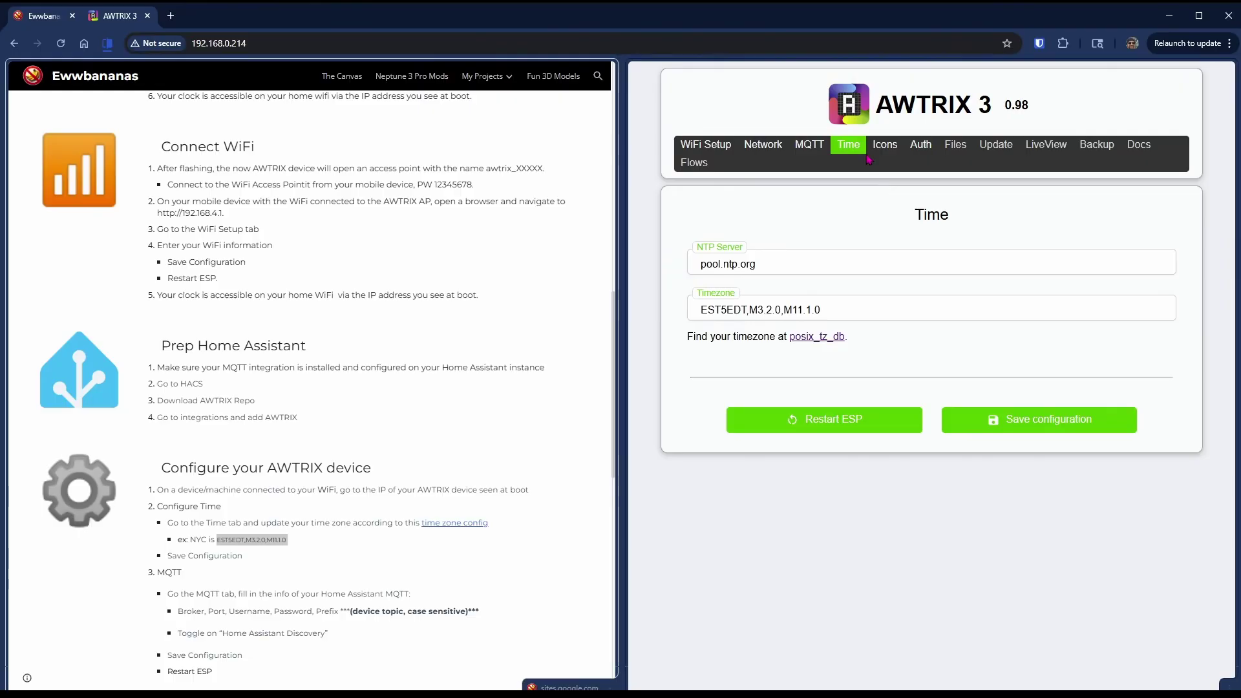
# - Set MQTT broker 192.168.0.100 with username and password, prefix Trixie, and Homeassistant Discovery on
pyautogui.click(810, 145)
pyautogui.click(781, 265)
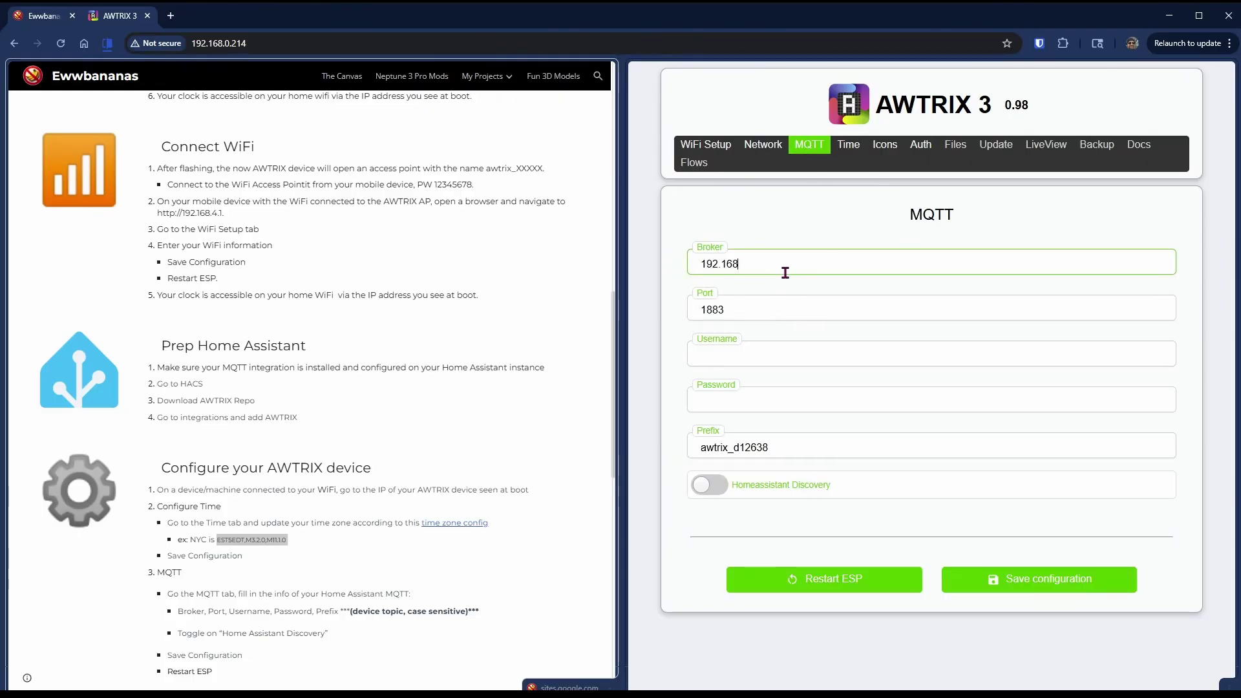
pyautogui.write('192.168.0.100')
pyautogui.press('Tab')
pyautogui.press('Tab')
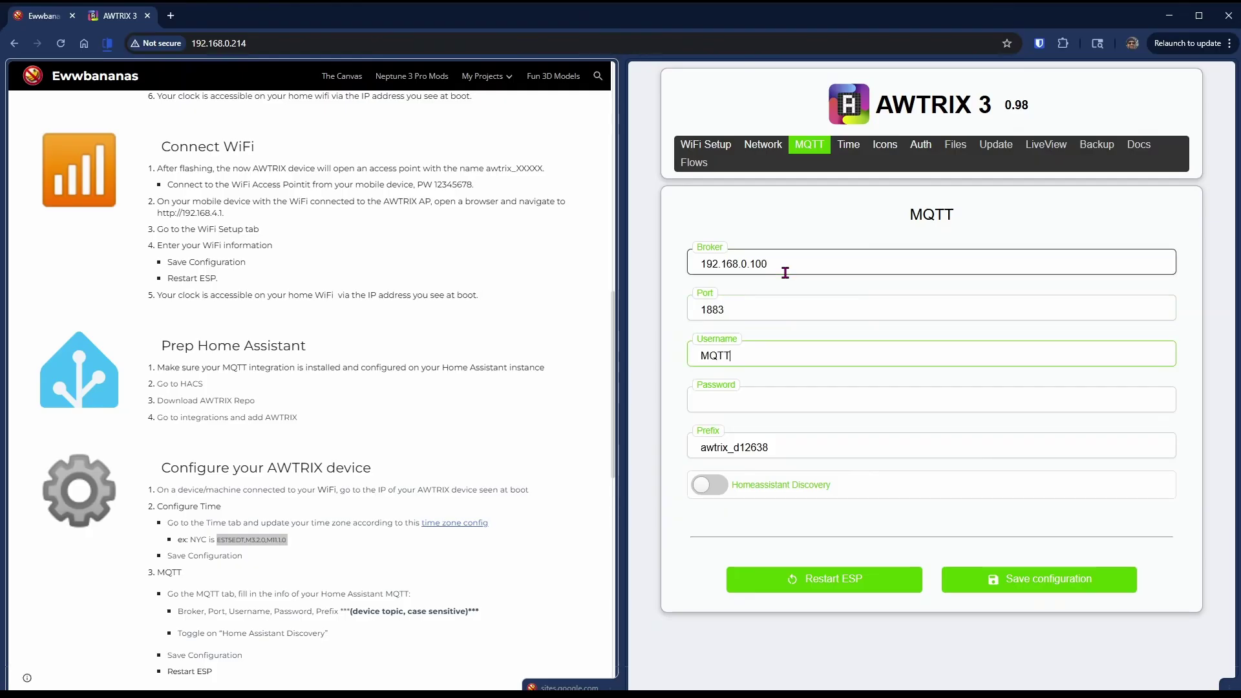
pyautogui.press('Tab')
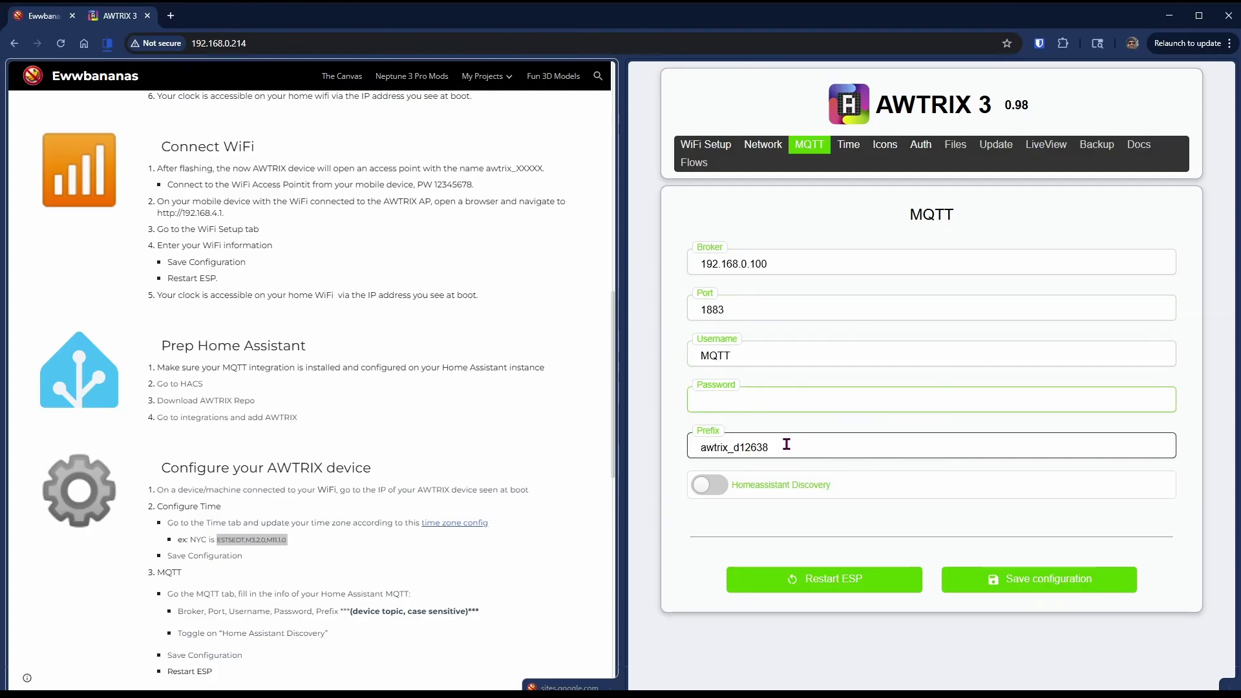
pyautogui.moveTo(787, 444); pyautogui.dragTo(692, 441)
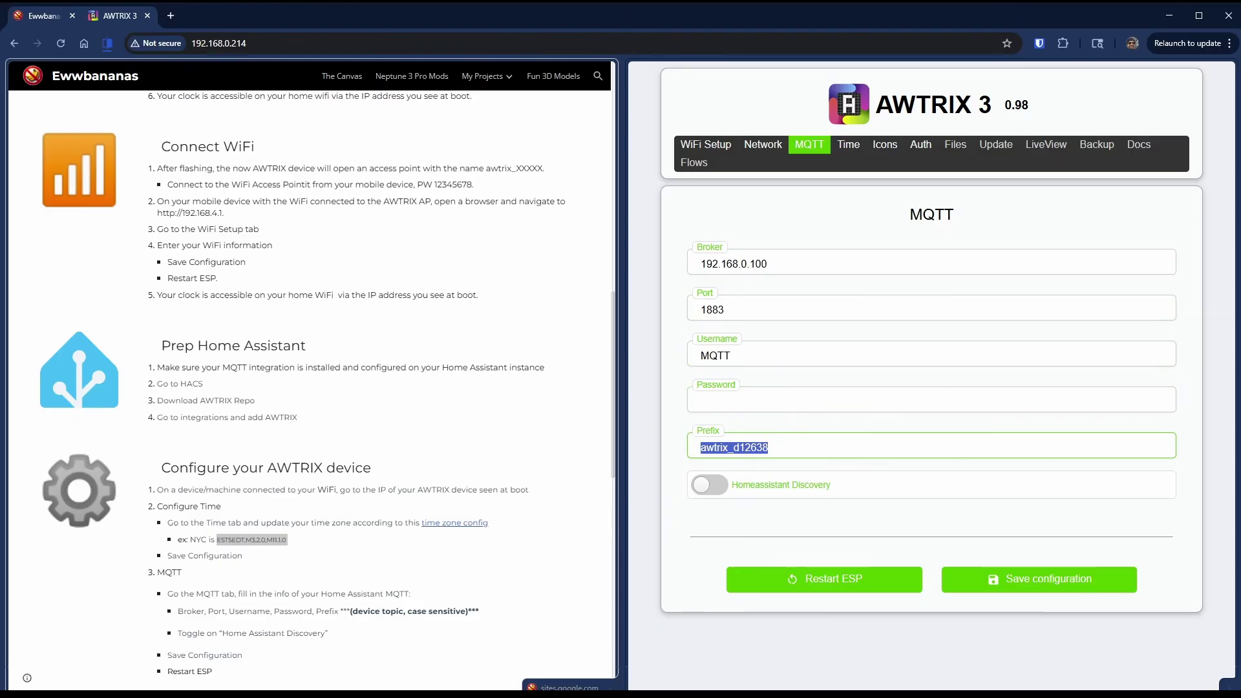
pyautogui.press('BackSpace')
pyautogui.click(697, 486)
pyautogui.click(770, 407)
pyautogui.hotkey('ctrl', 'v')
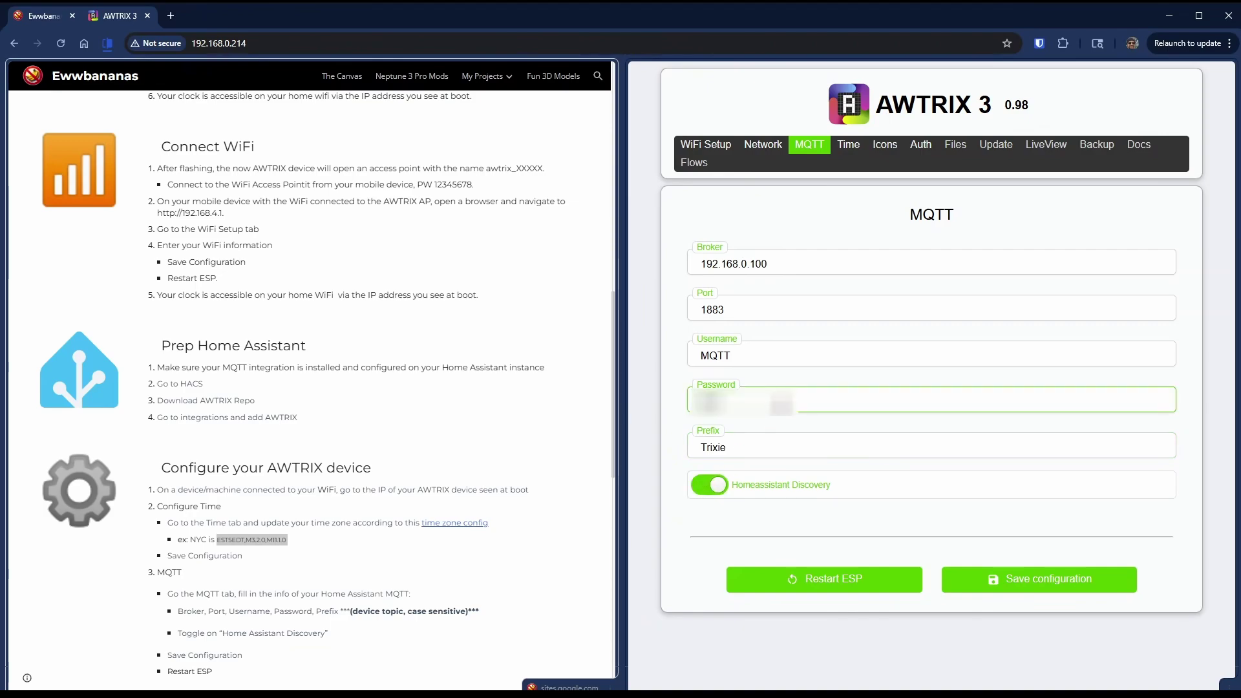
pyautogui.write('•••••')
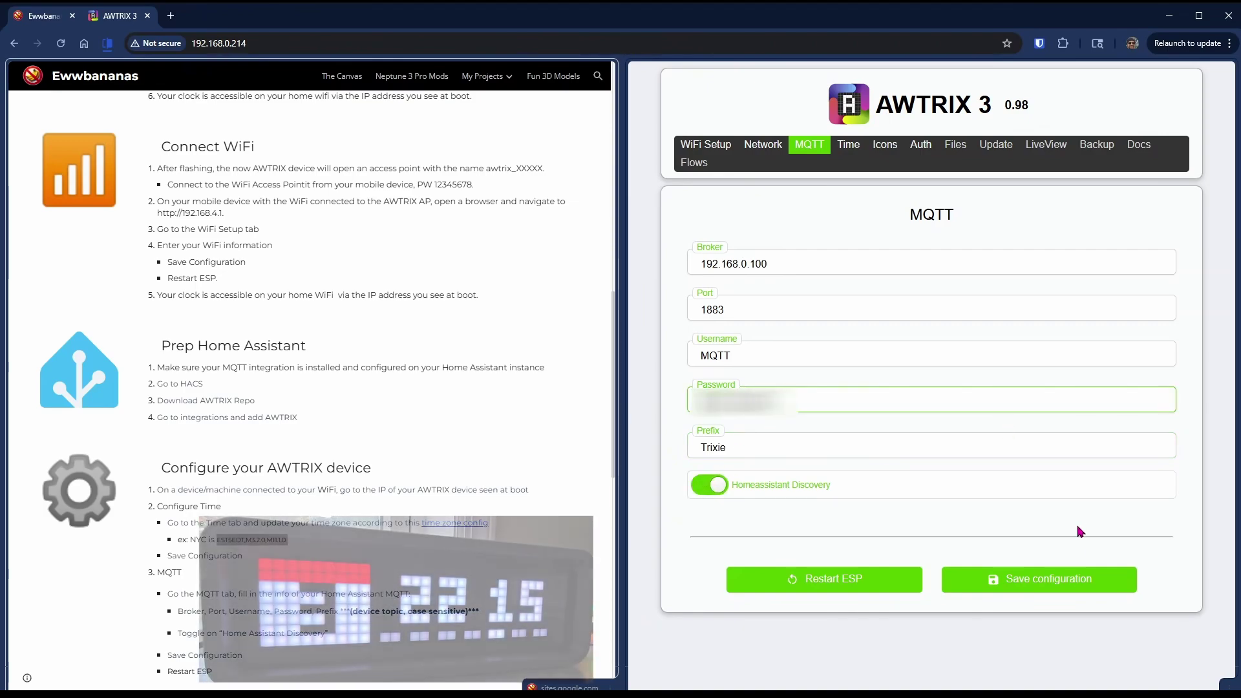
# - Save the MQTT configuration and restart the ESP to apply it
pyautogui.click(1041, 579)
pyautogui.click(931, 402)
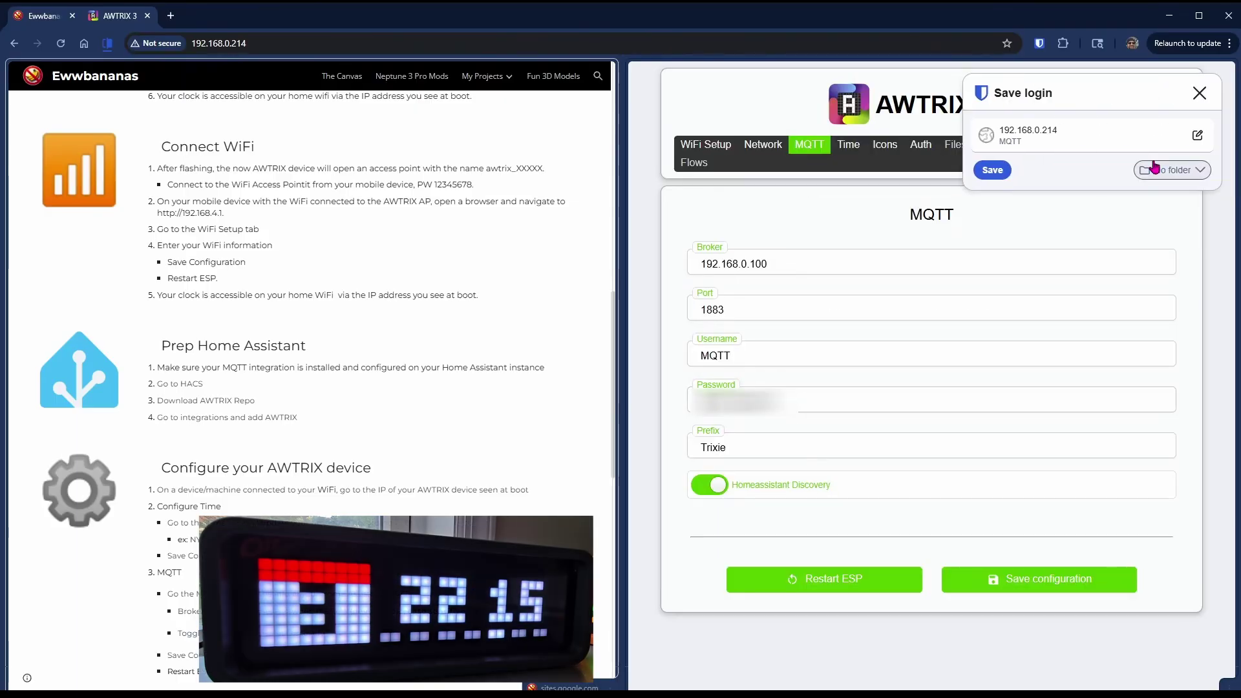
pyautogui.click(1201, 92)
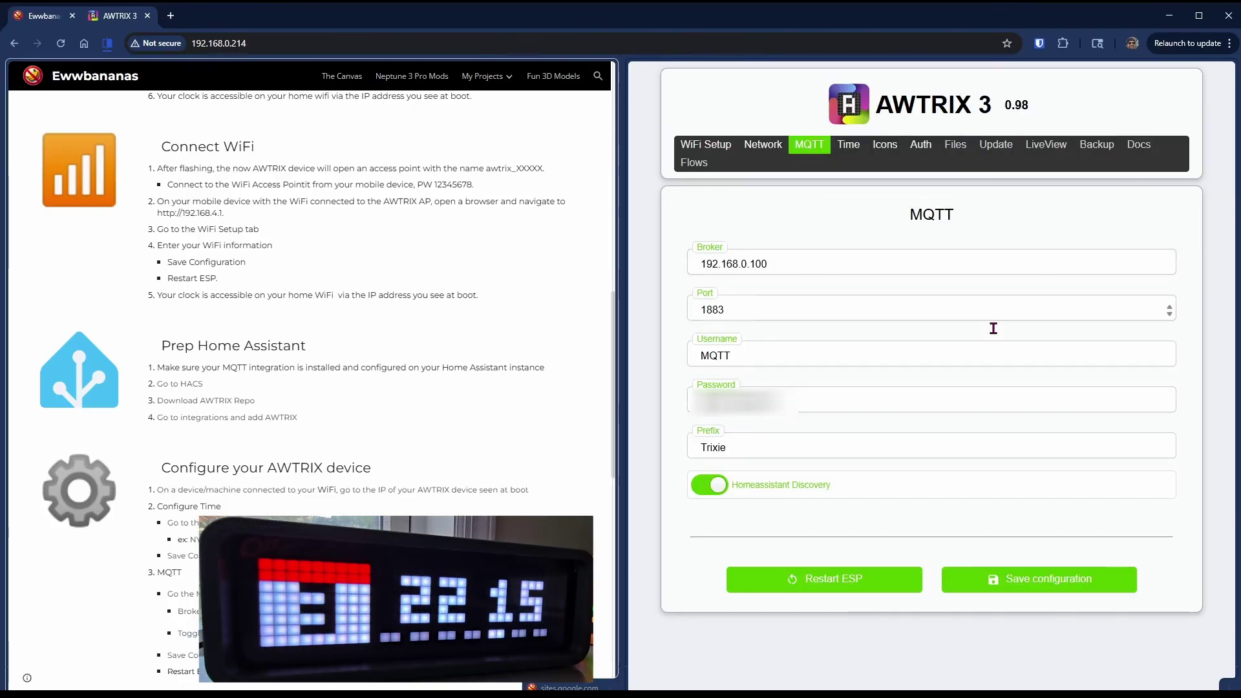
pyautogui.click(826, 581)
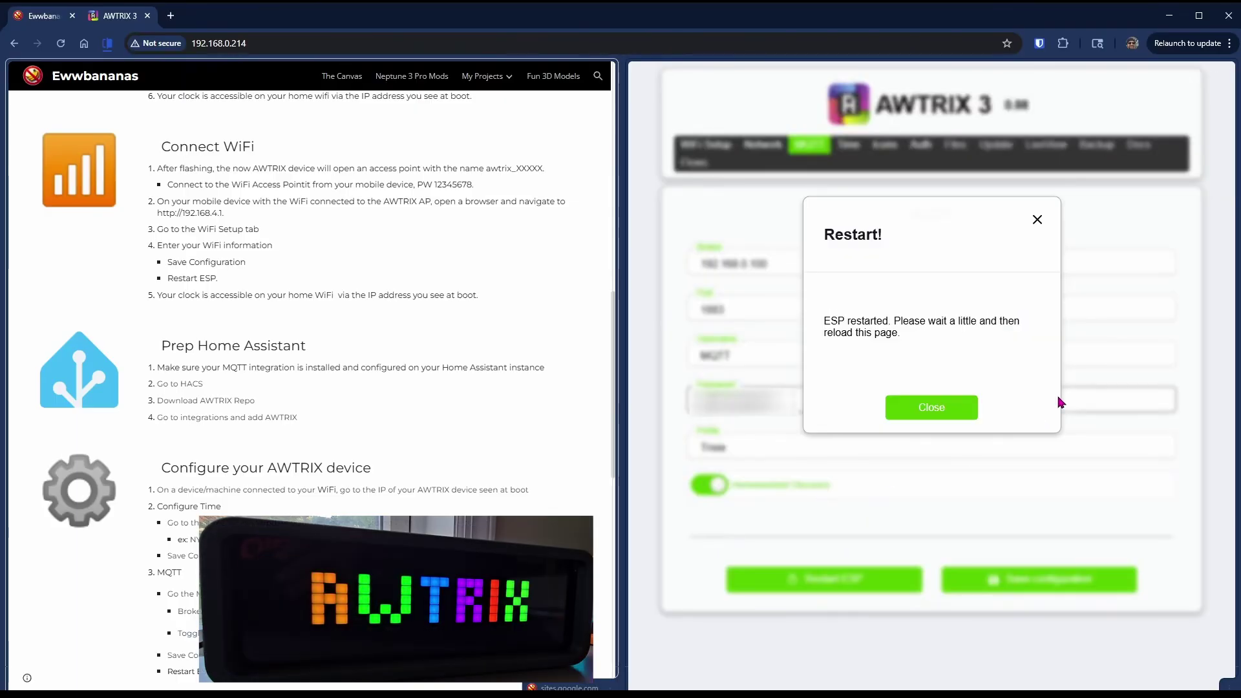
pyautogui.scroll(-6, 311, 388)
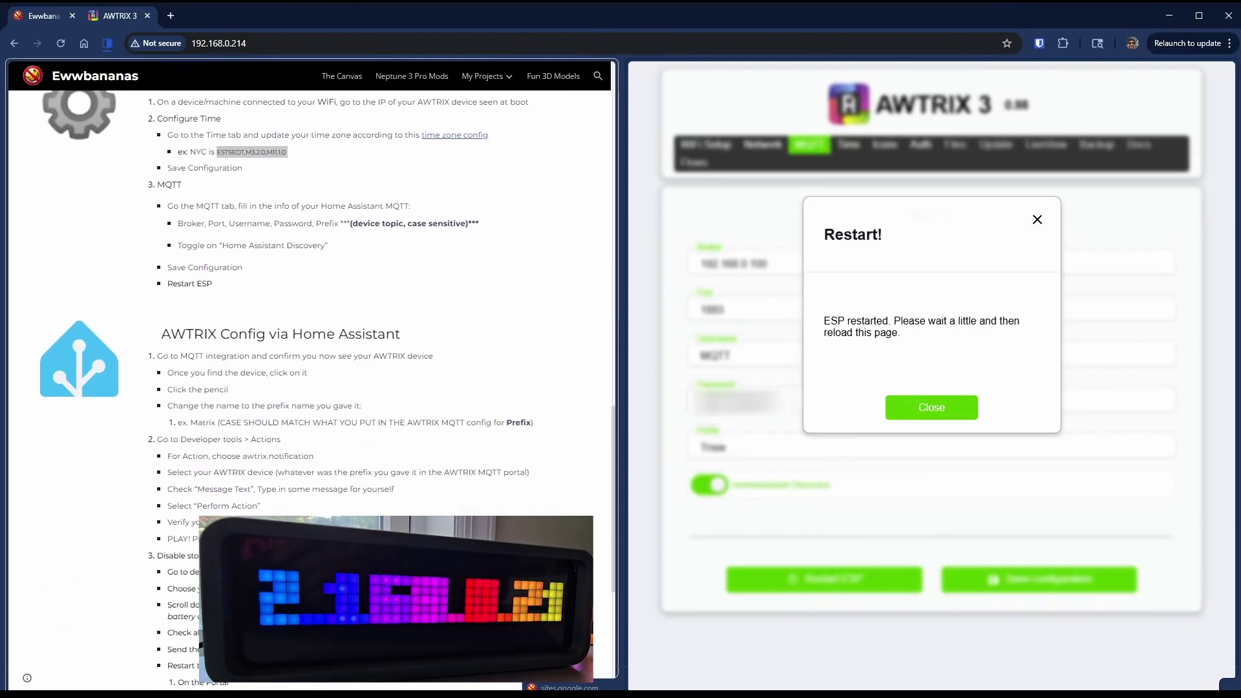
pyautogui.hotkey('alt', 'Left')
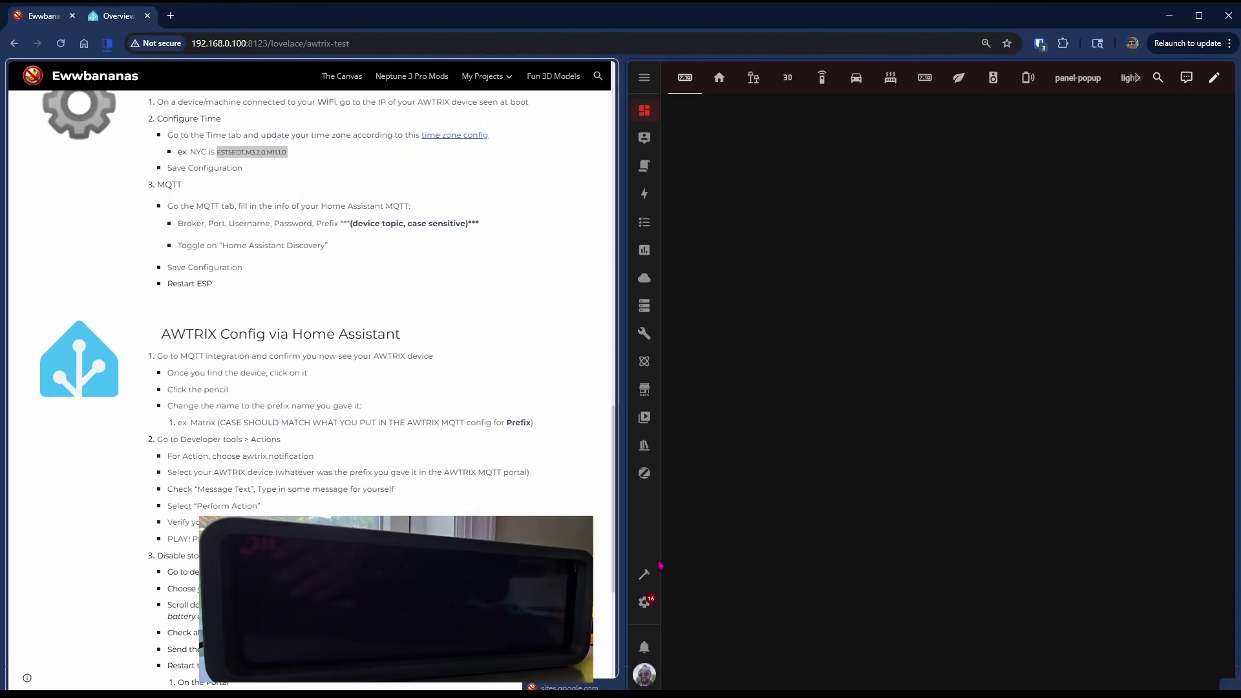
# - Open the MQTT integration in Devices & services and scroll to the Tinytrix device
pyautogui.click(644, 602)
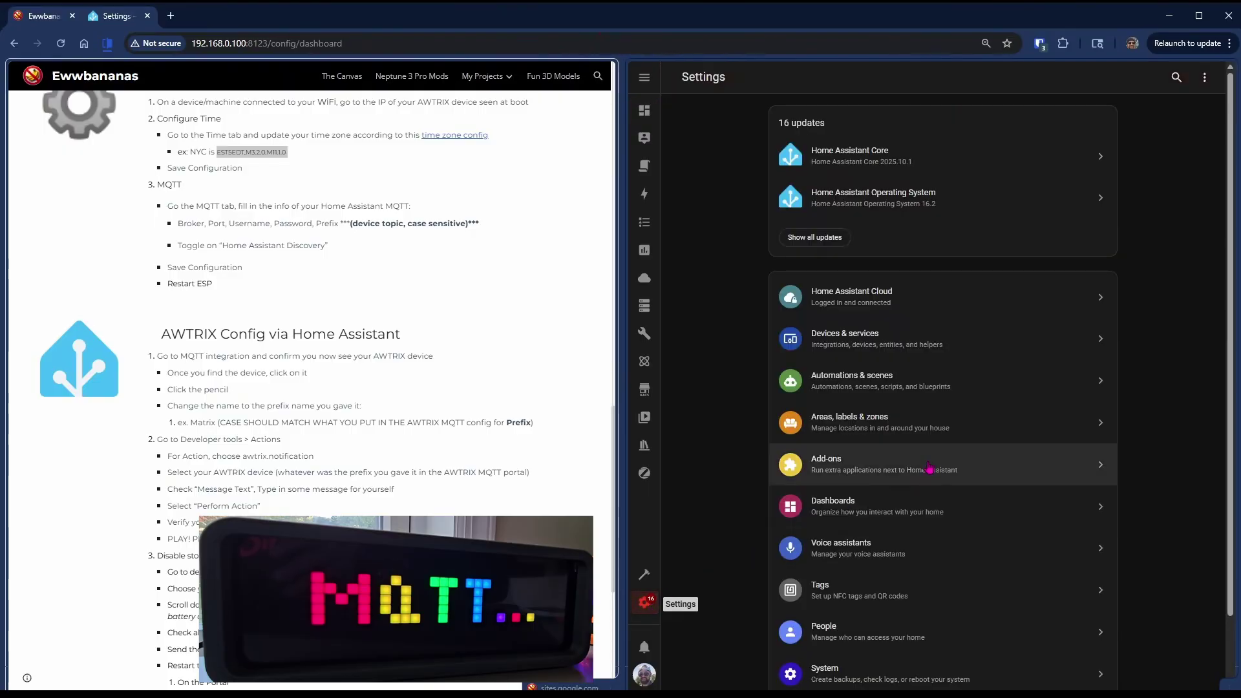
pyautogui.click(931, 345)
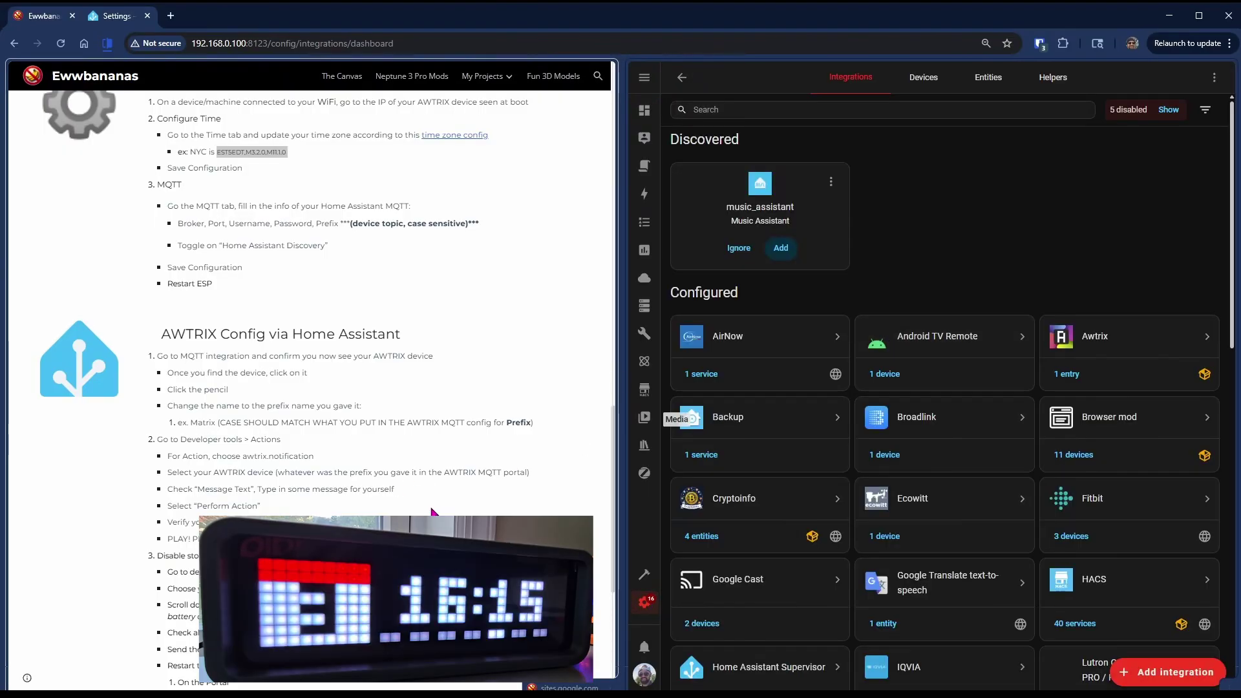
pyautogui.scroll(-4, 1093, 495)
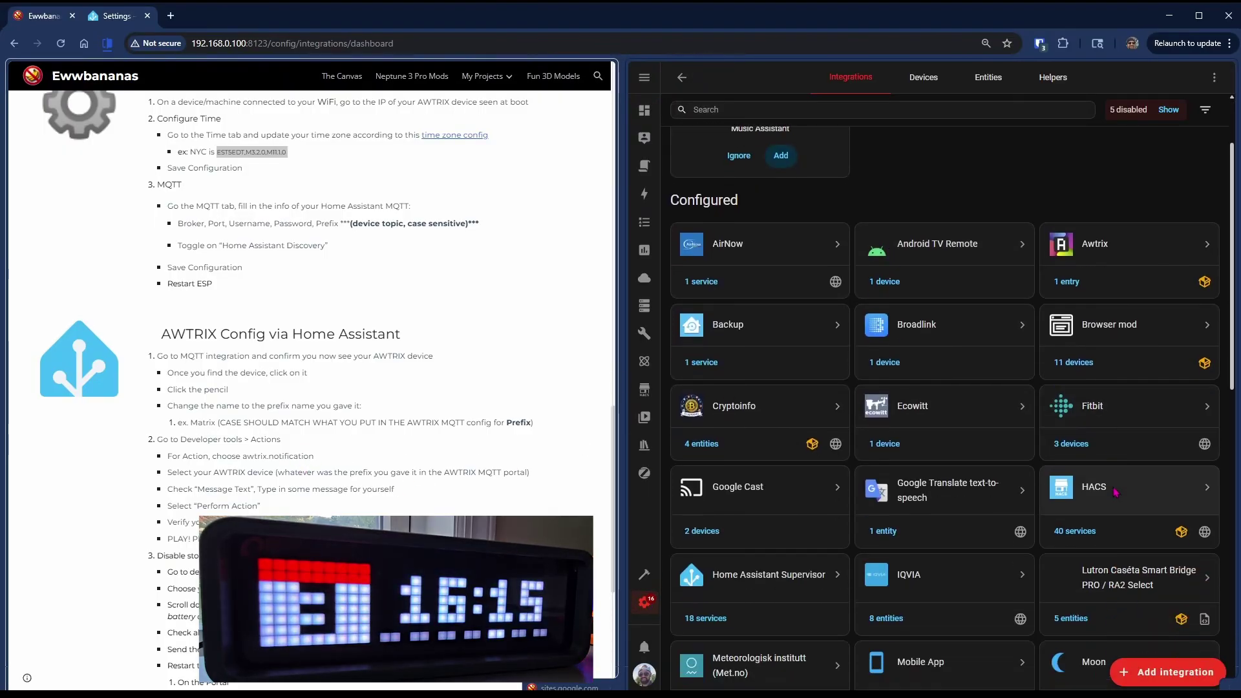
pyautogui.click(695, 614)
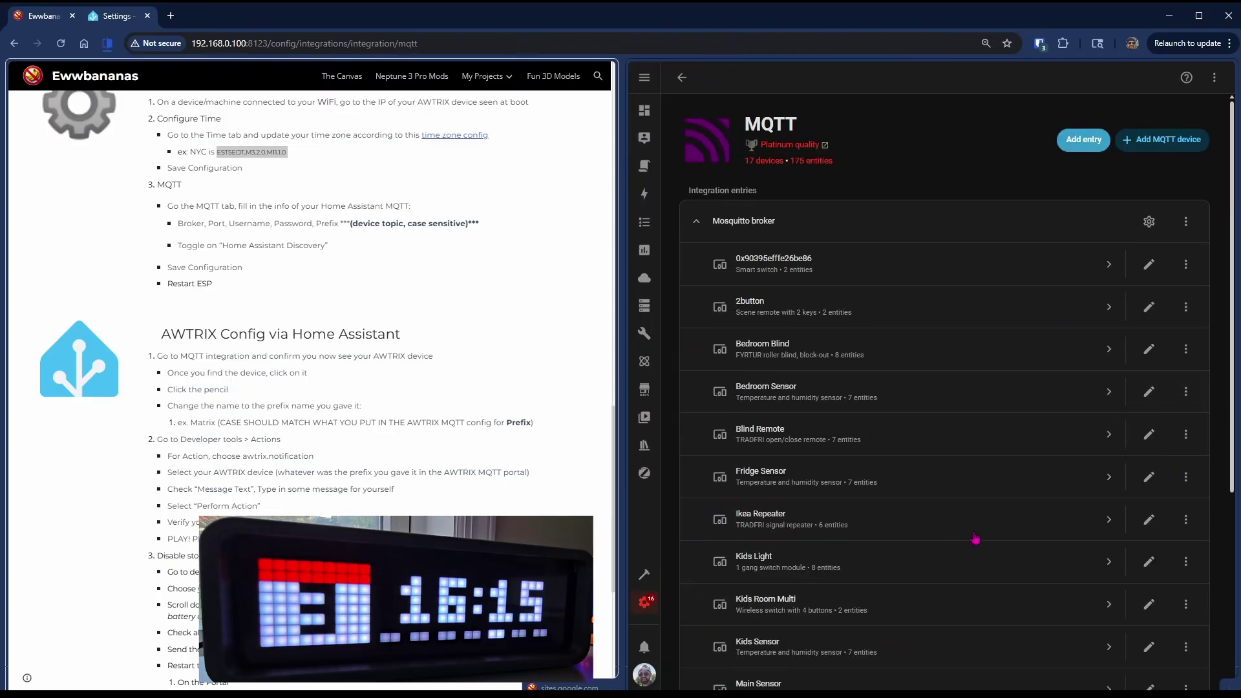
pyautogui.scroll(-2, 975, 540)
pyautogui.scroll(-2, 976, 539)
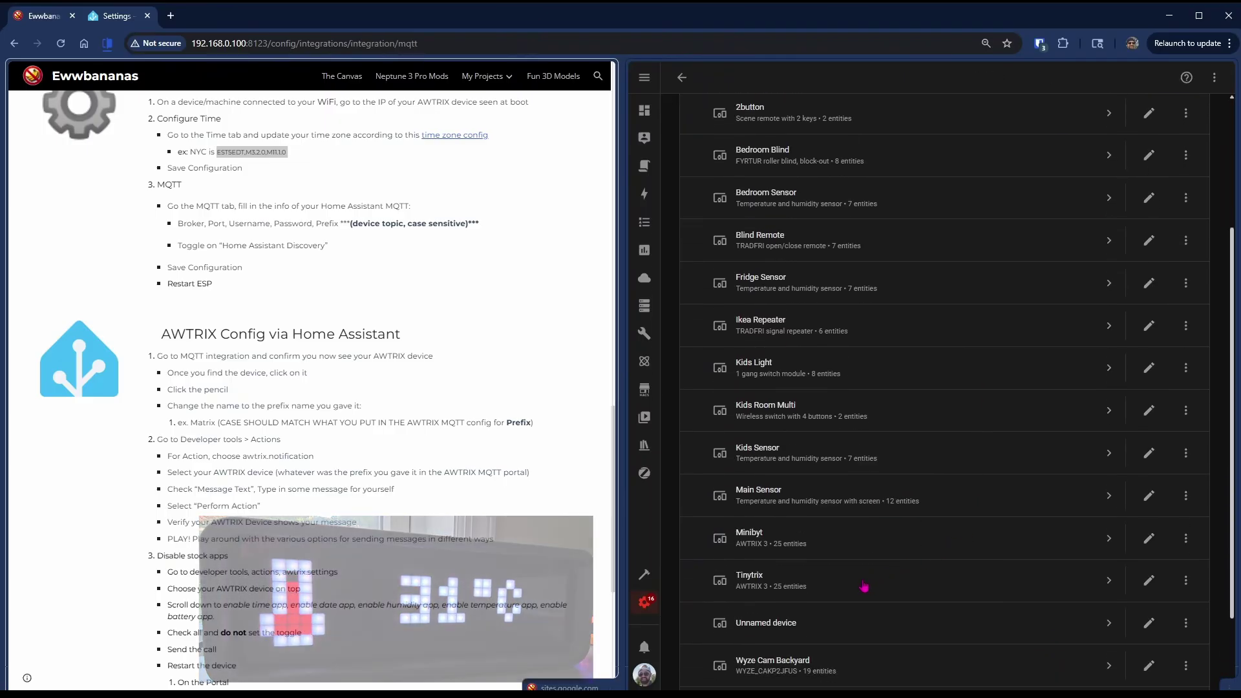
# - Open the Tinytrix device page, inspect the Indicator 1 controls and settings, then close them
pyautogui.click(750, 585)
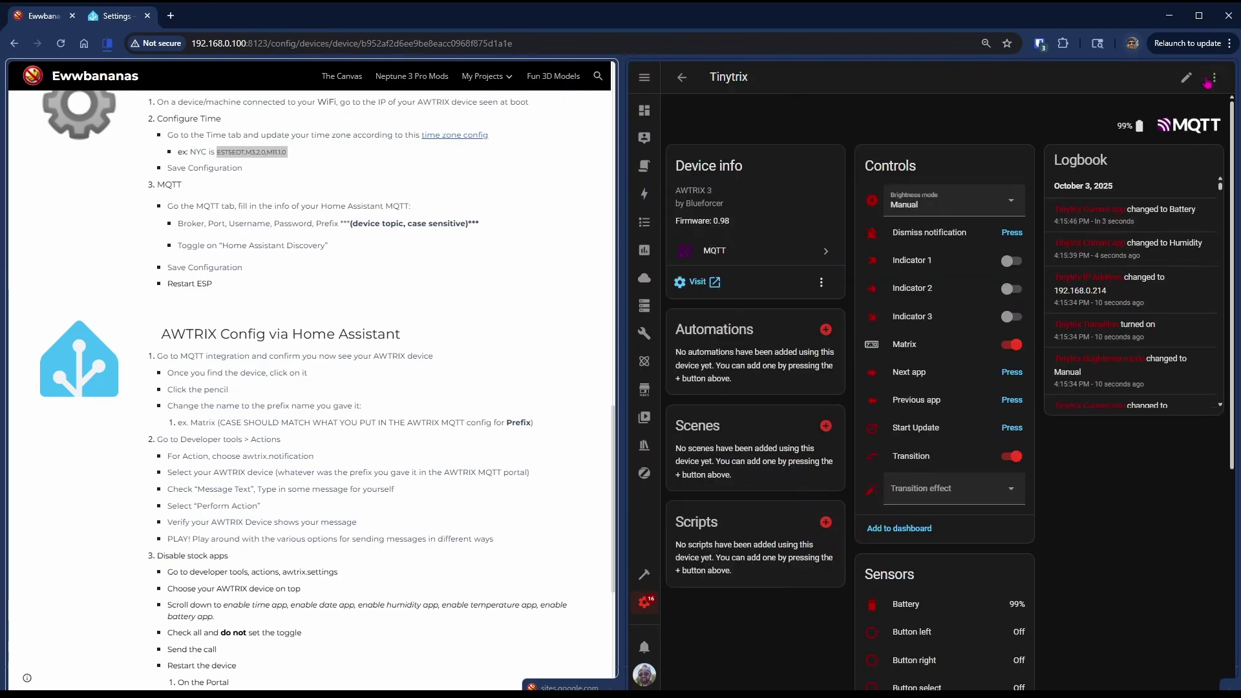
pyautogui.click(1186, 79)
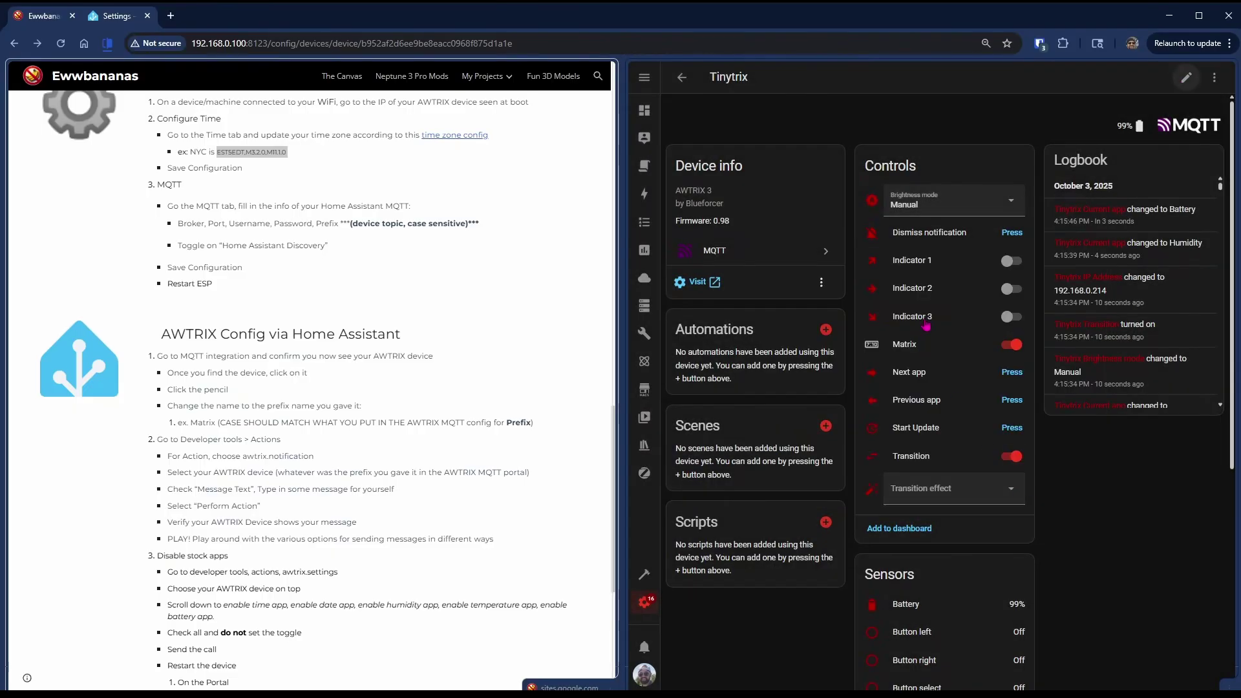
pyautogui.click(876, 267)
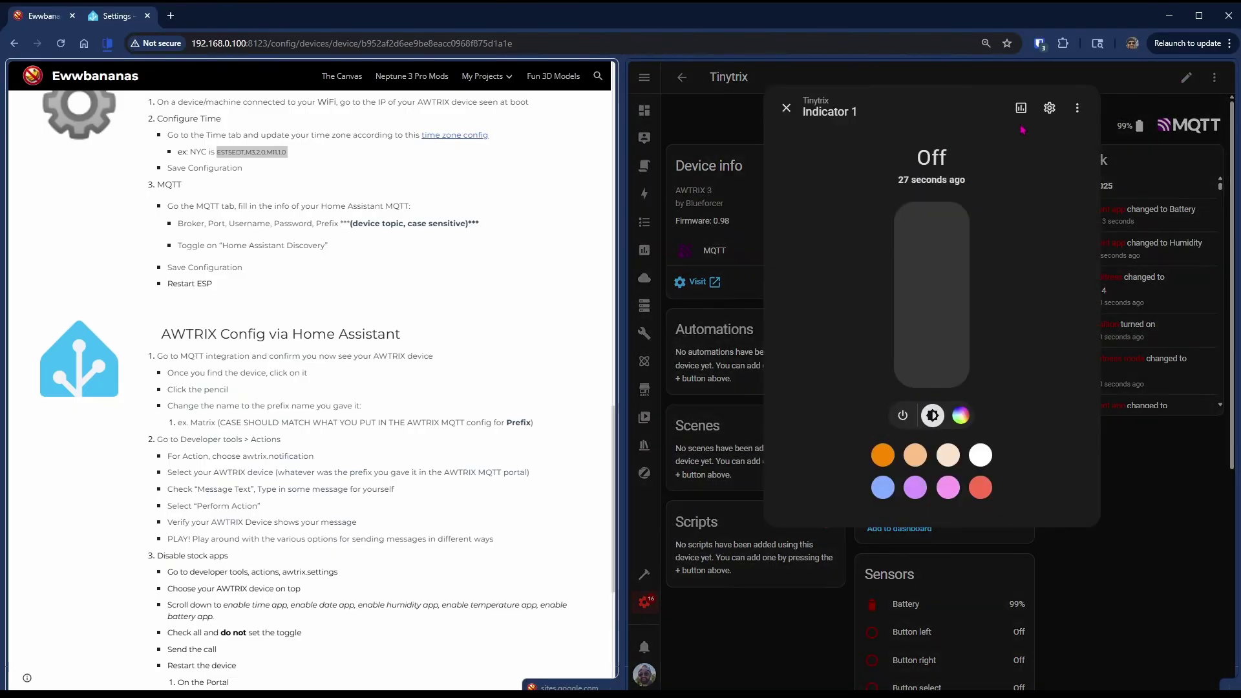
pyautogui.click(1050, 107)
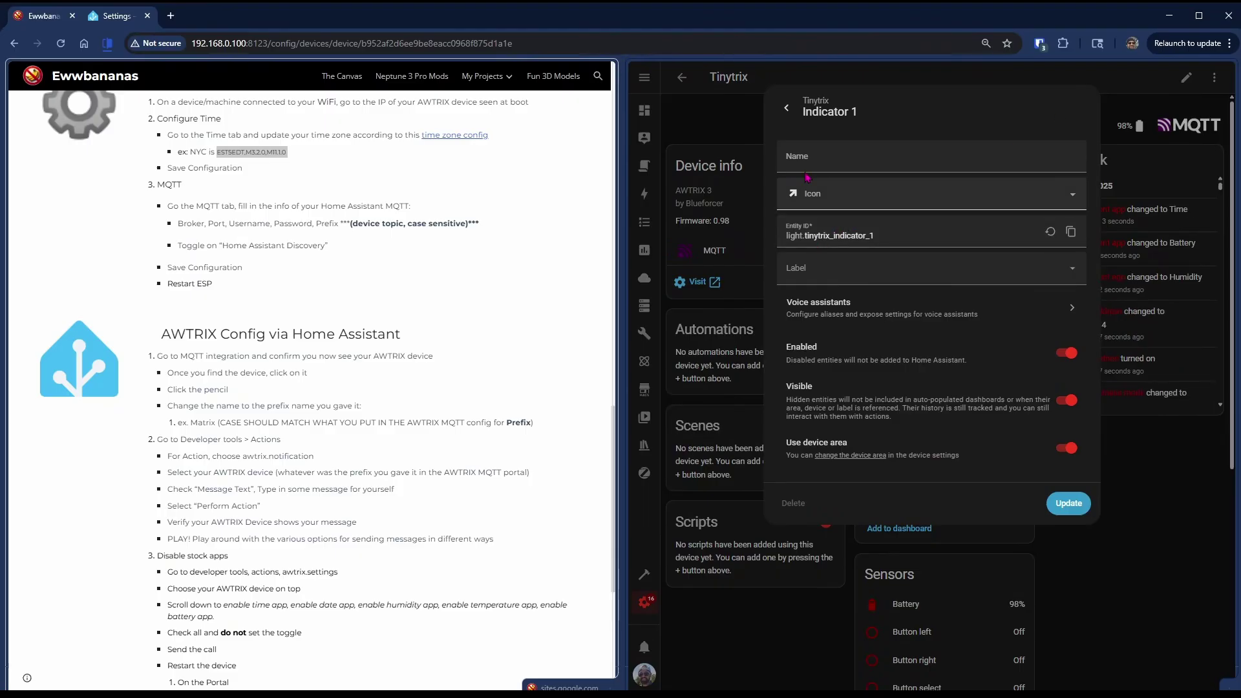
pyautogui.click(787, 109)
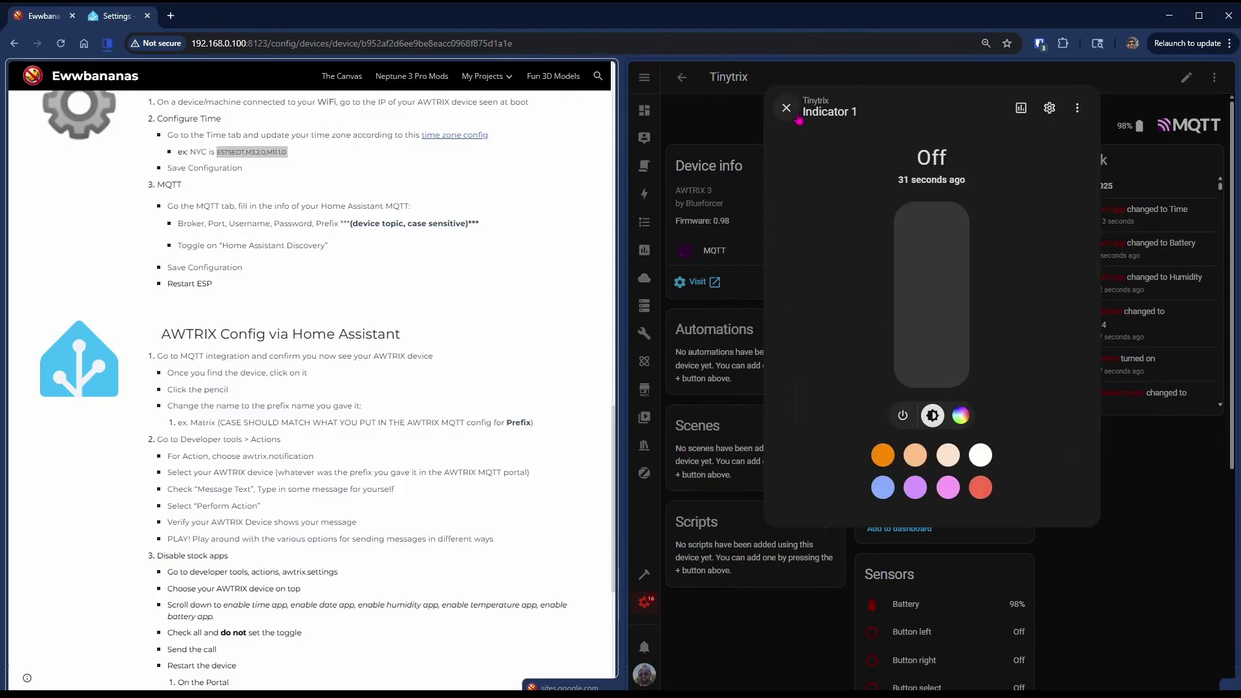
pyautogui.click(787, 108)
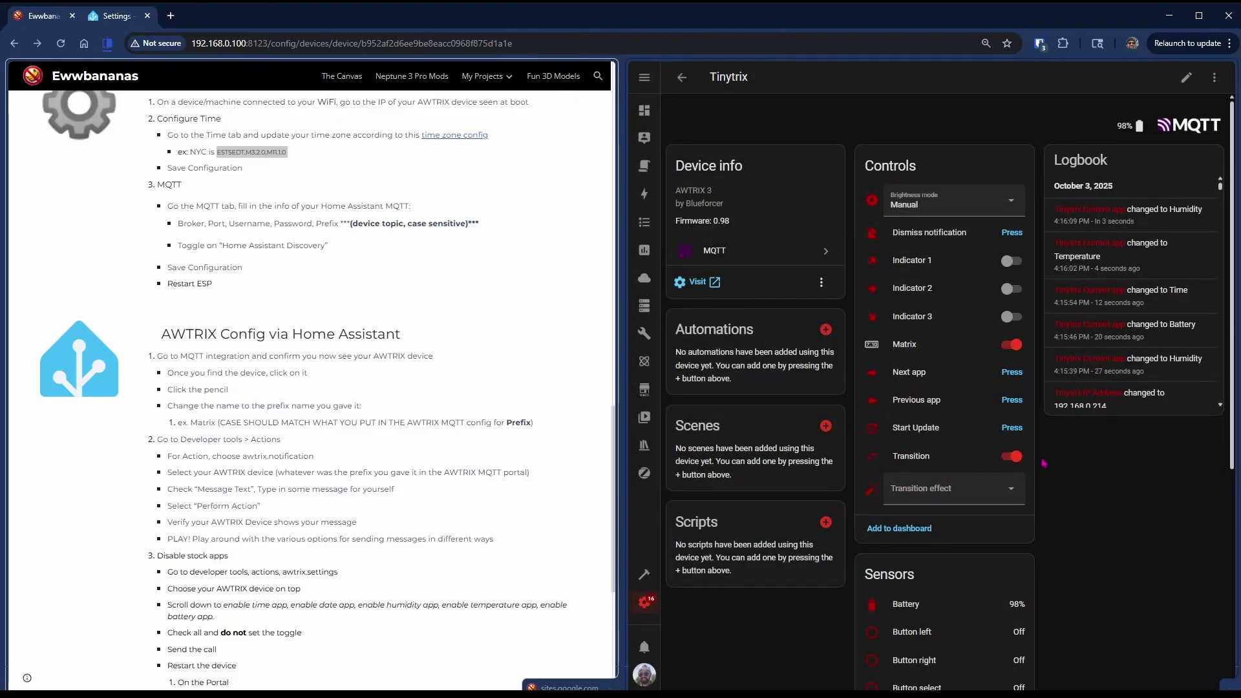
pyautogui.click(1214, 77)
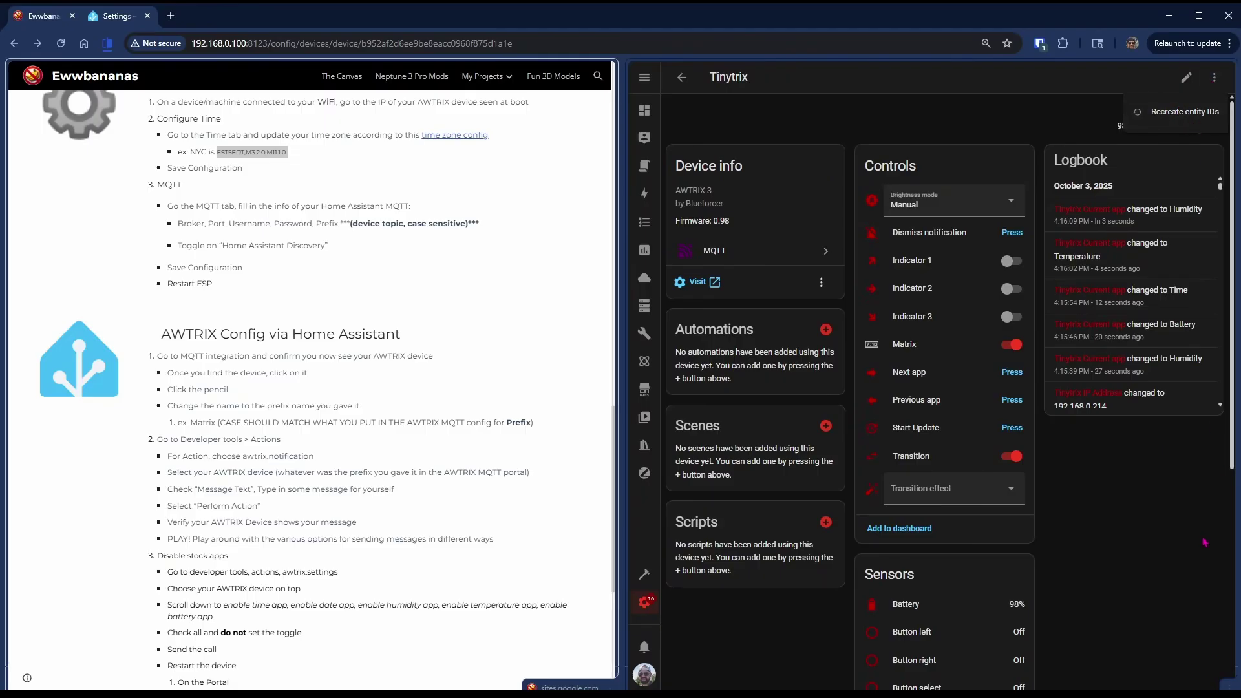
pyautogui.click(1130, 576)
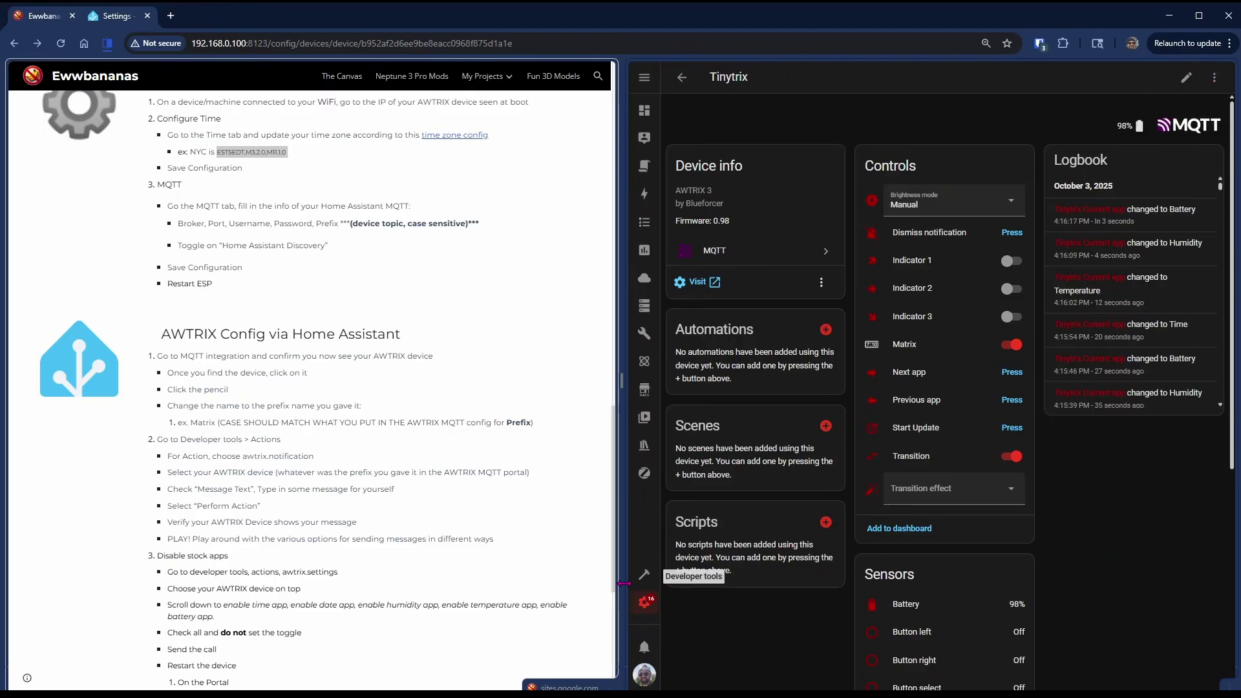
# - Send a Display Custom notification with message text 'test' to Tinytrix from Developer tools Actions
pyautogui.click(647, 575)
pyautogui.click(770, 109)
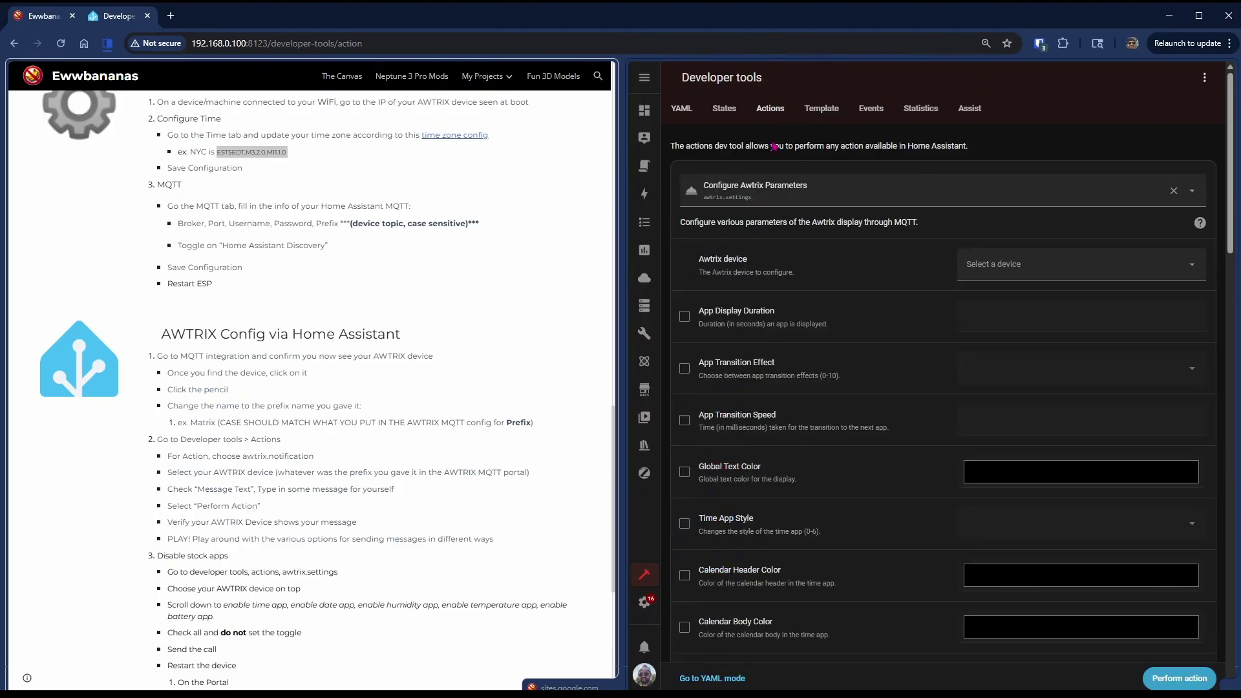
pyautogui.click(859, 197)
pyautogui.scroll(-2, 259, 546)
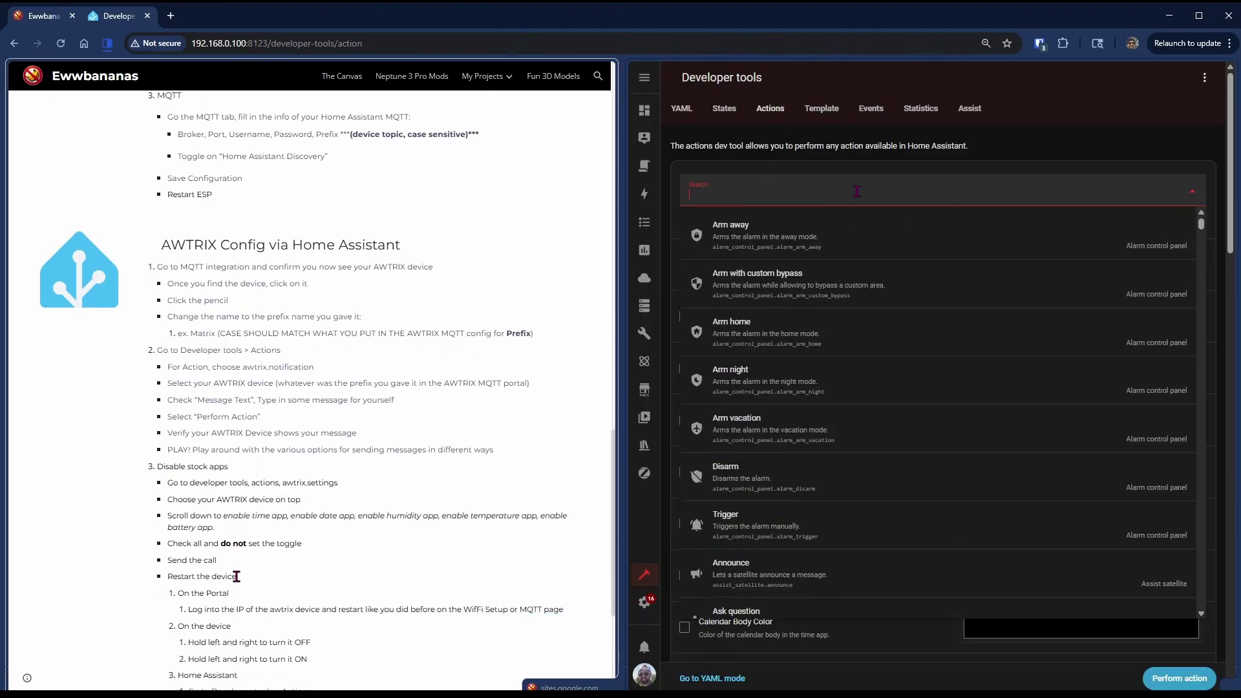
pyautogui.scroll(-1, 289, 549)
pyautogui.write('awtr')
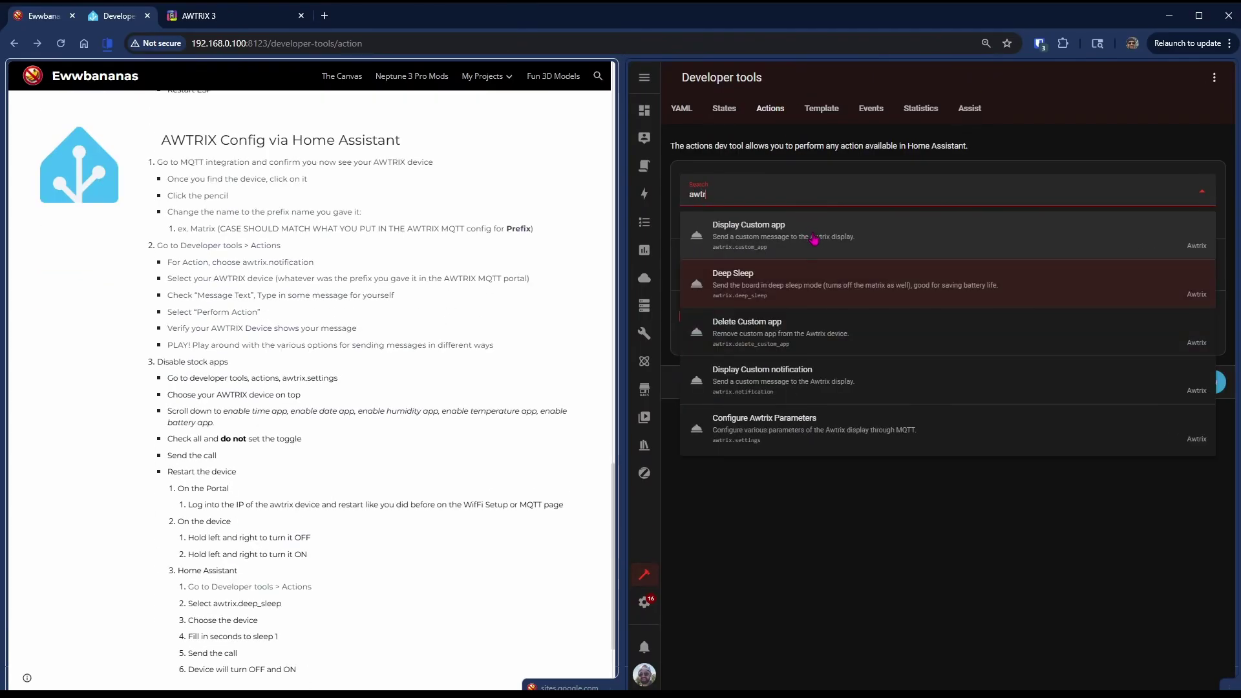
pyautogui.click(806, 388)
pyautogui.click(1014, 269)
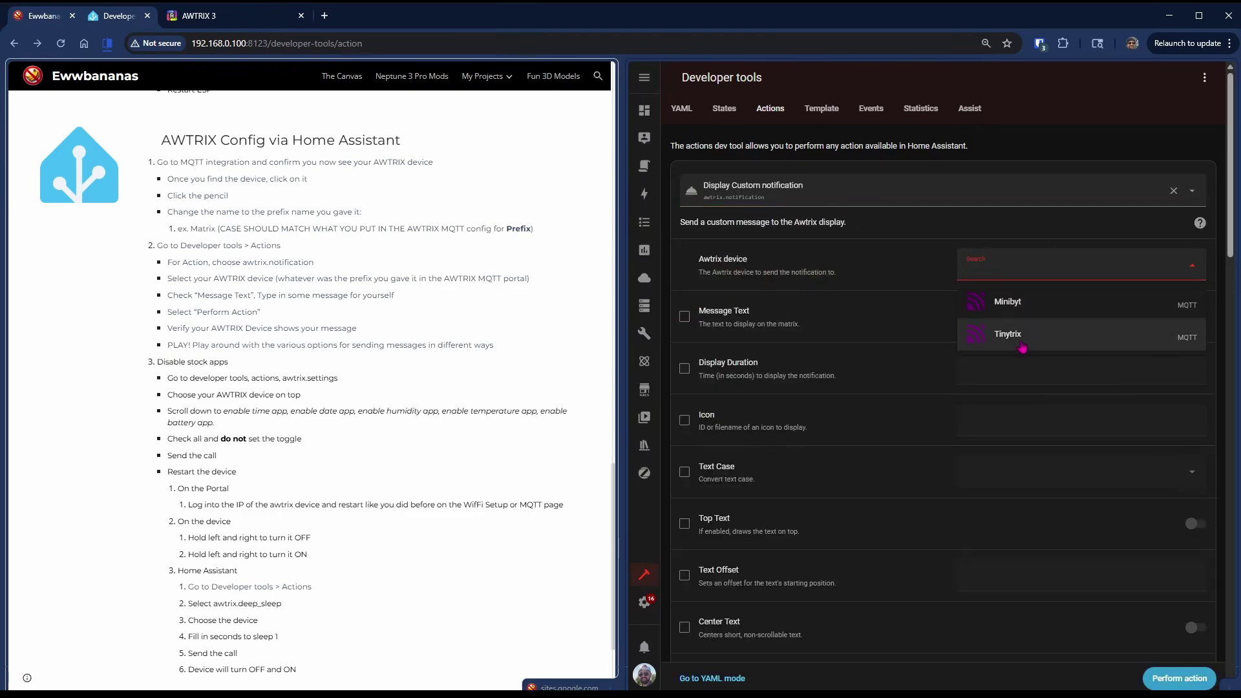
pyautogui.click(1021, 343)
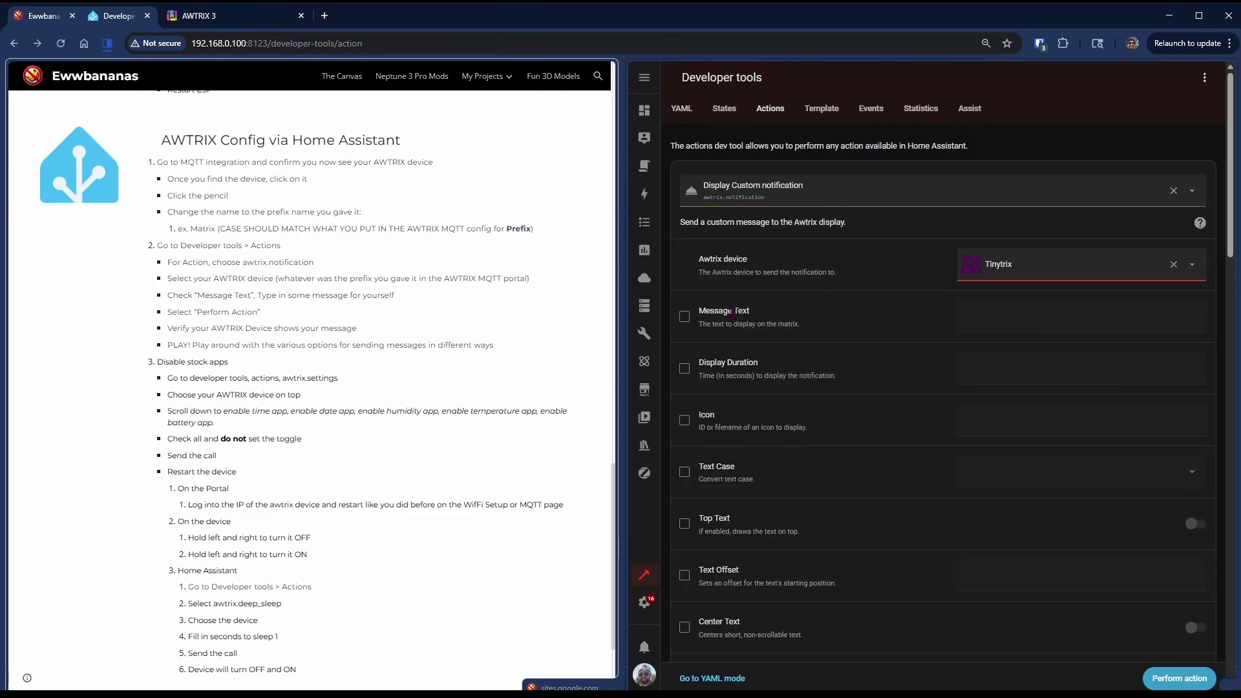
pyautogui.click(685, 316)
pyautogui.click(1034, 317)
pyautogui.write('test')
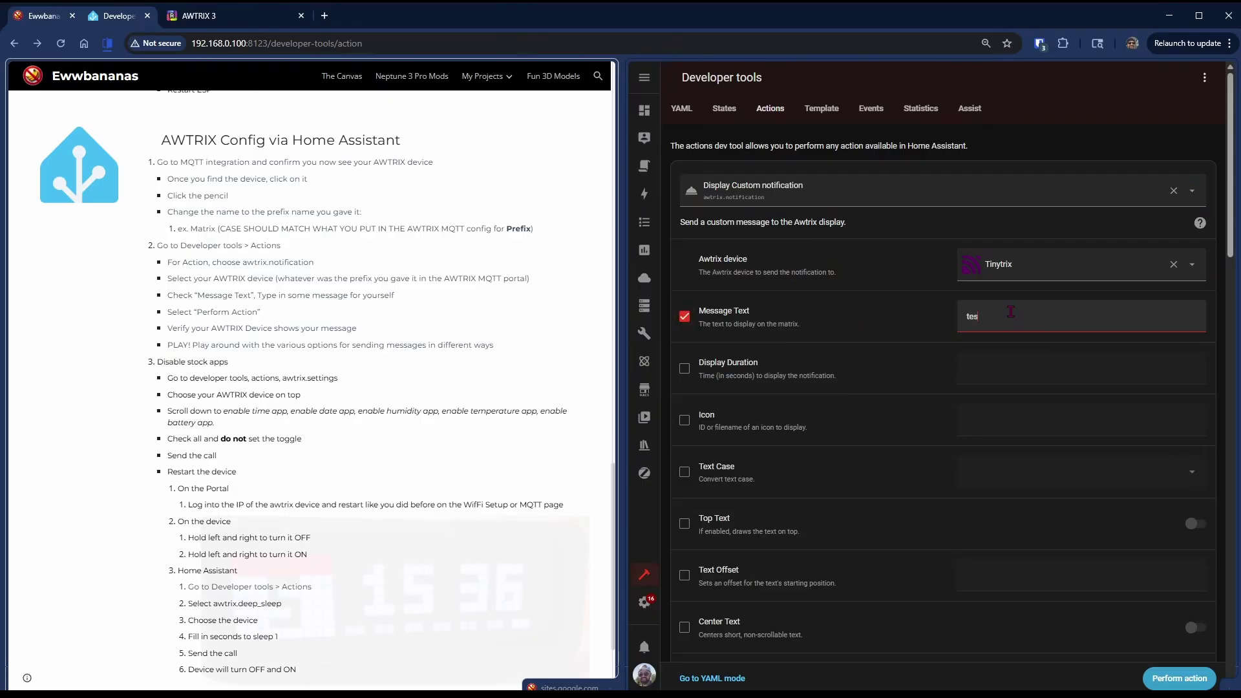
pyautogui.click(1179, 678)
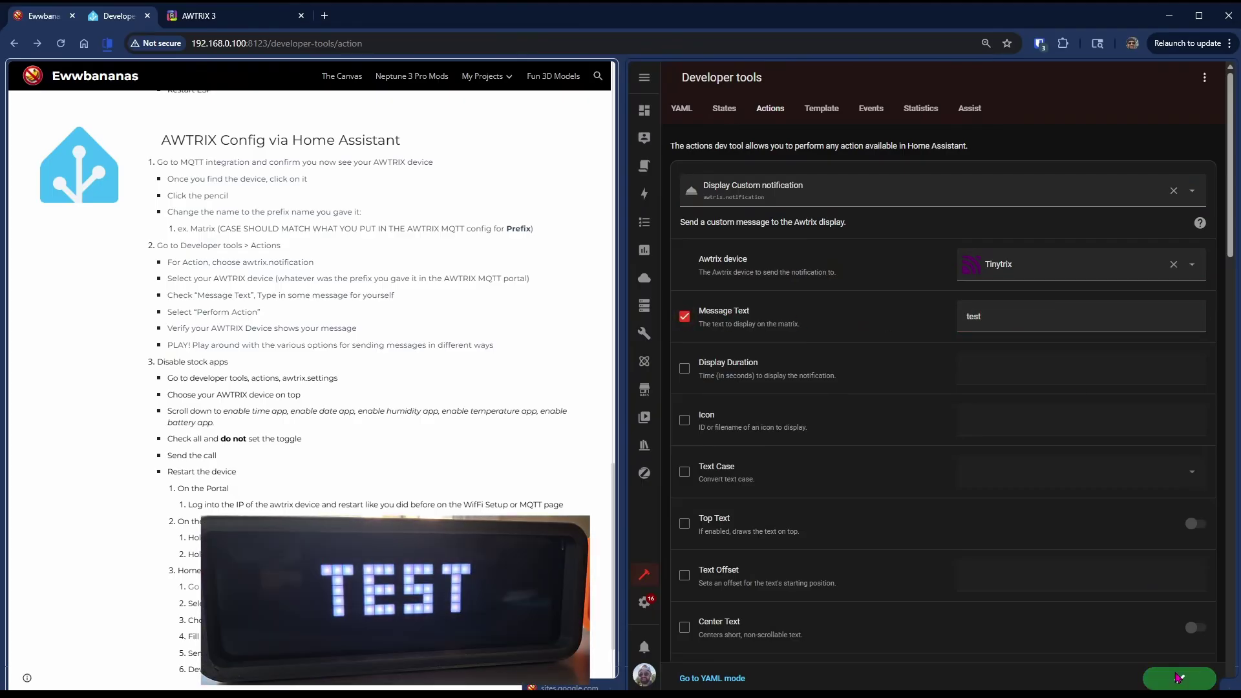
# - Turn on Rainbow Effect and resend so Tinytrix shows TEST in rainbow colours
pyautogui.scroll(-6, 1179, 556)
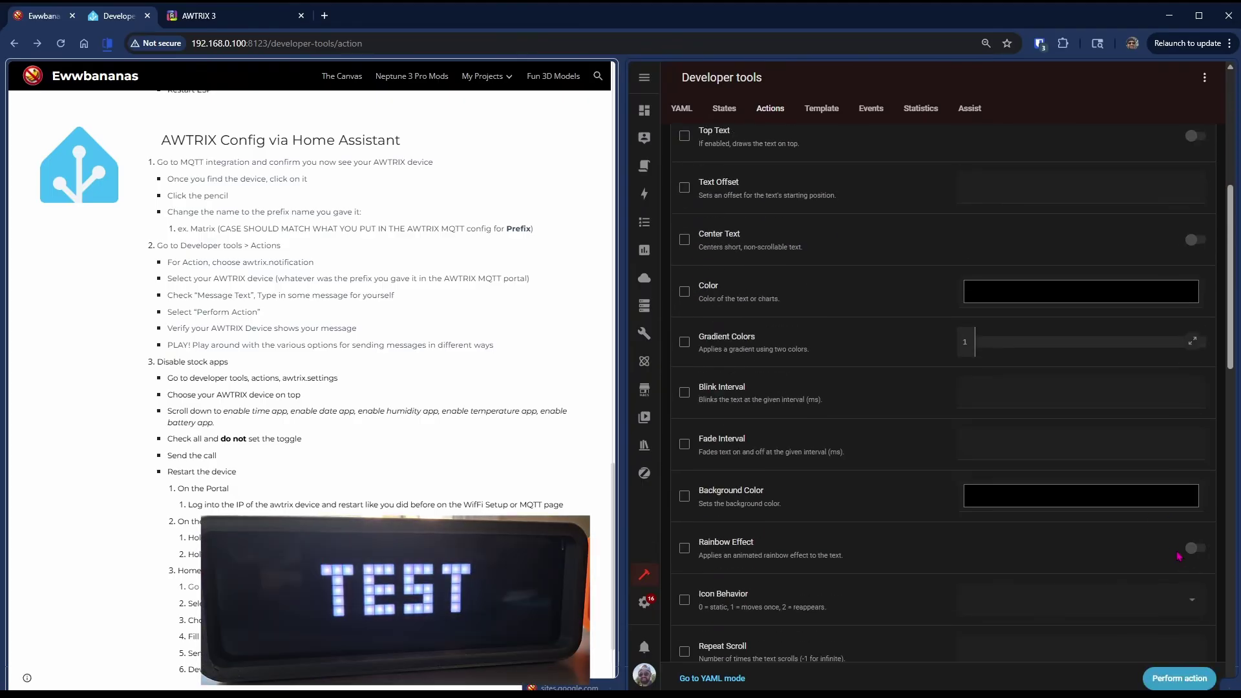
pyautogui.click(685, 549)
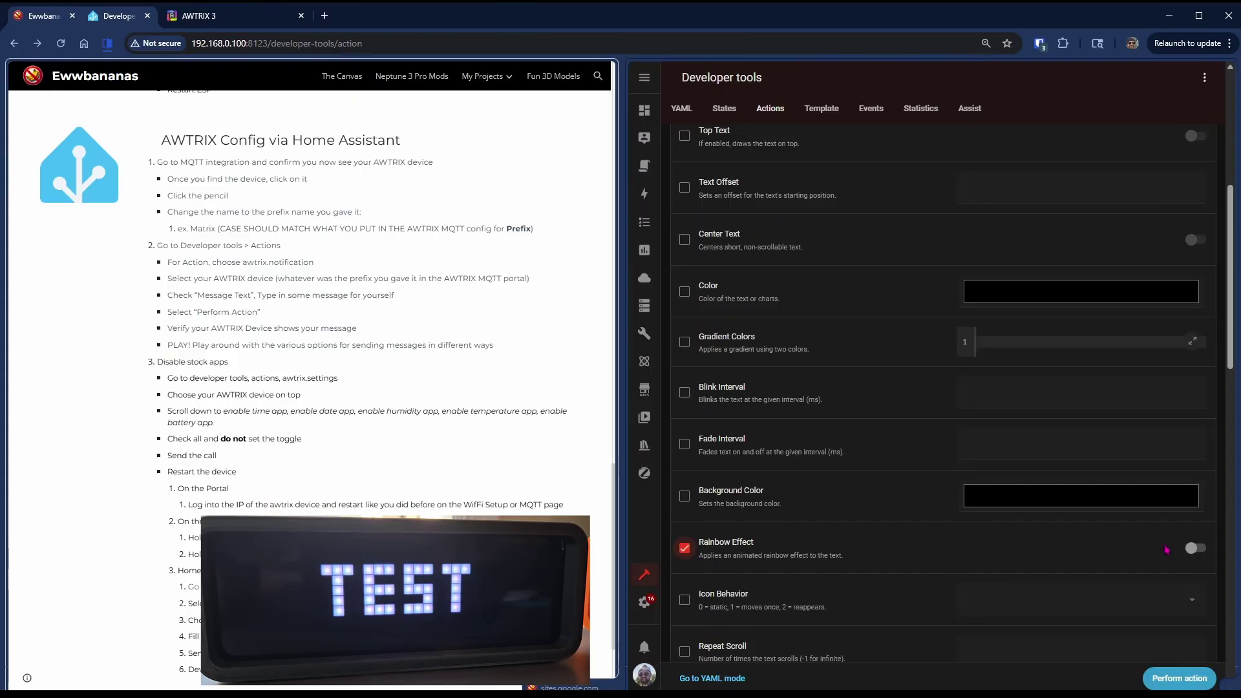
pyautogui.click(1197, 549)
pyautogui.click(1199, 681)
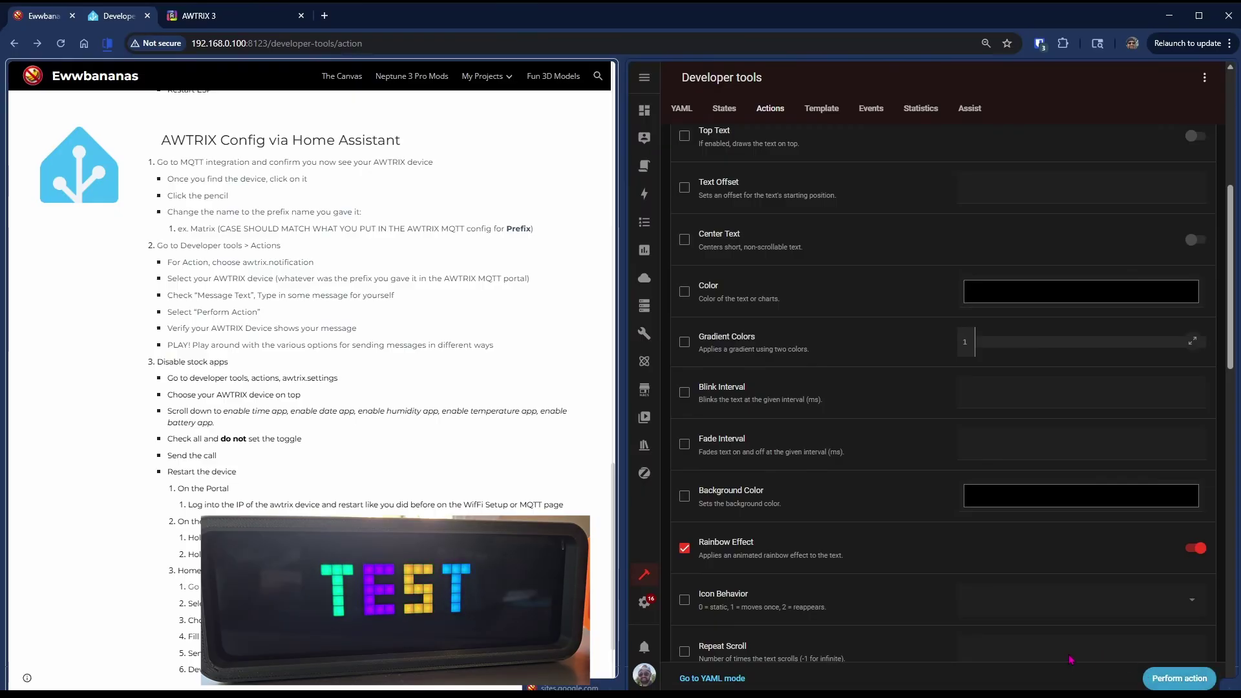
pyautogui.scroll(6, 903, 182)
# - Select the Configure Awtrix Parameters action with Tinytrix as the device
pyautogui.click(904, 182)
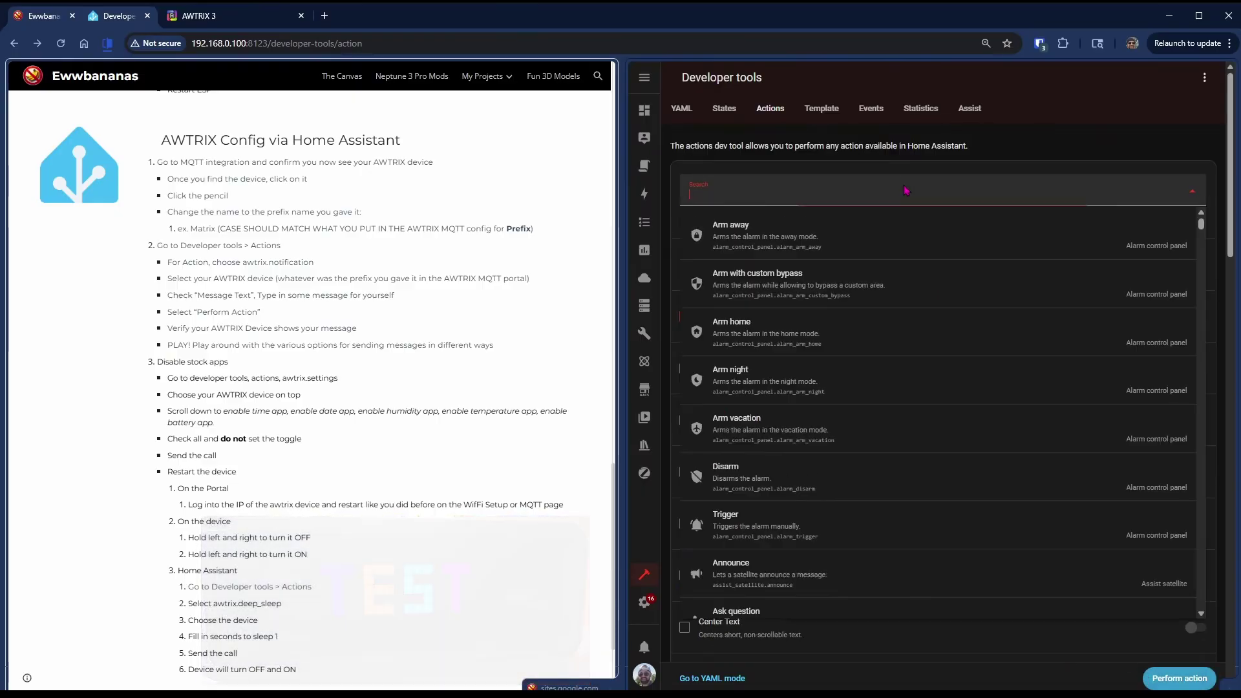
pyautogui.write('awtr')
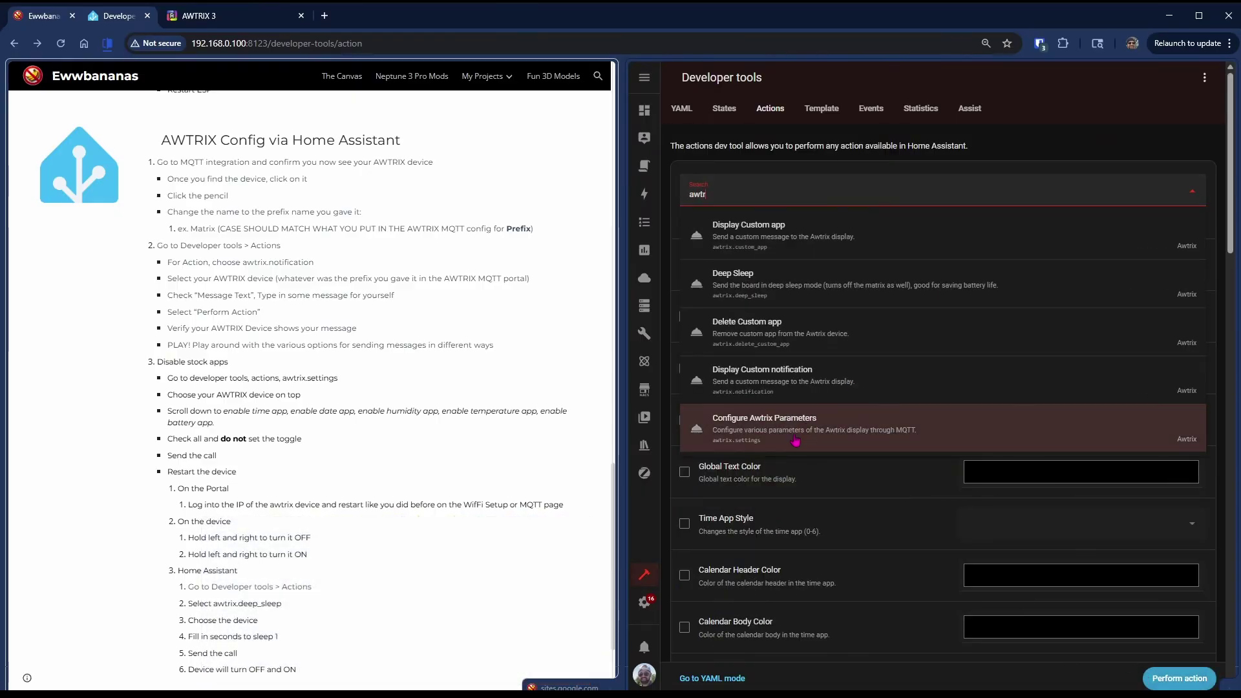
pyautogui.click(795, 432)
pyautogui.click(1035, 268)
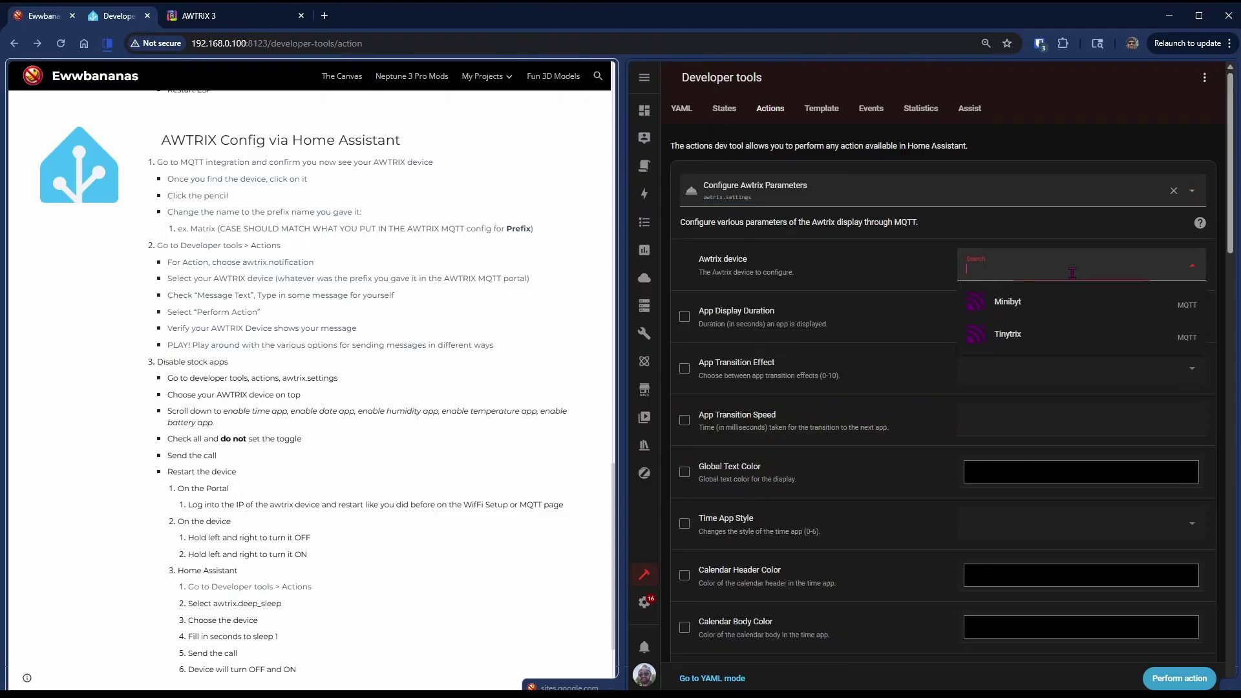
pyautogui.click(1038, 340)
# - Include Enable Date, Humidity, Temperature and Battery App left off, and run the action
pyautogui.scroll(-1, 844, 455)
pyautogui.scroll(-10, 844, 455)
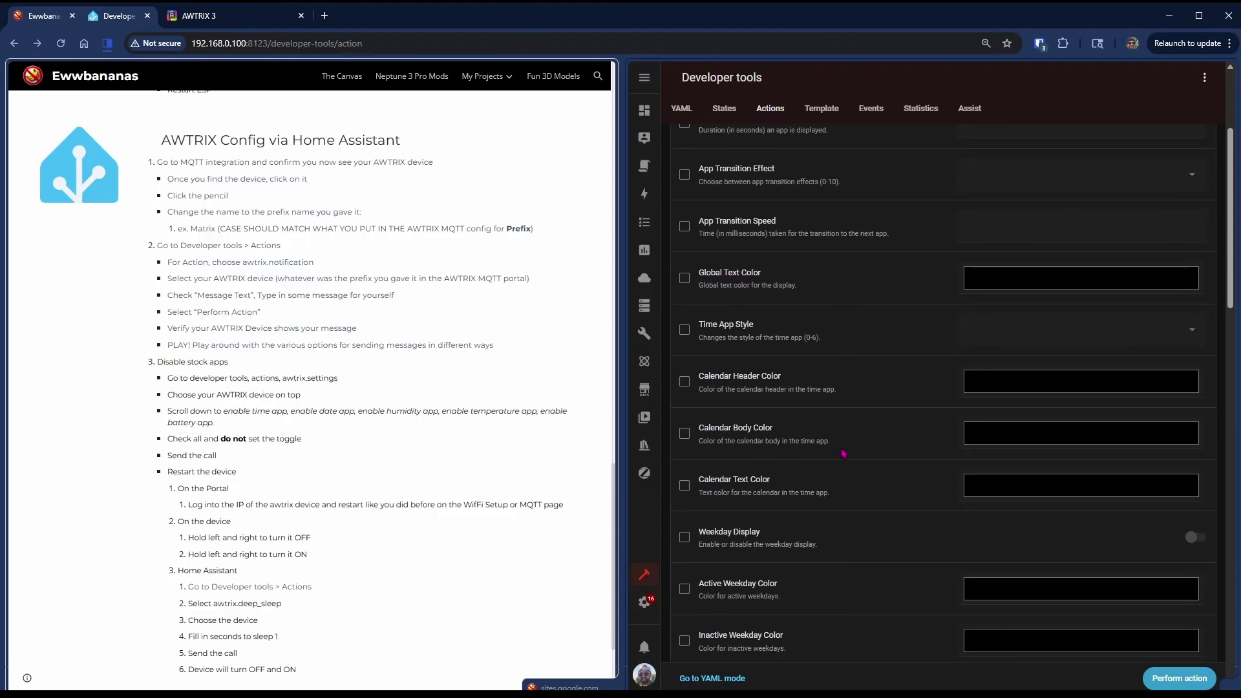
pyautogui.scroll(-7, 843, 448)
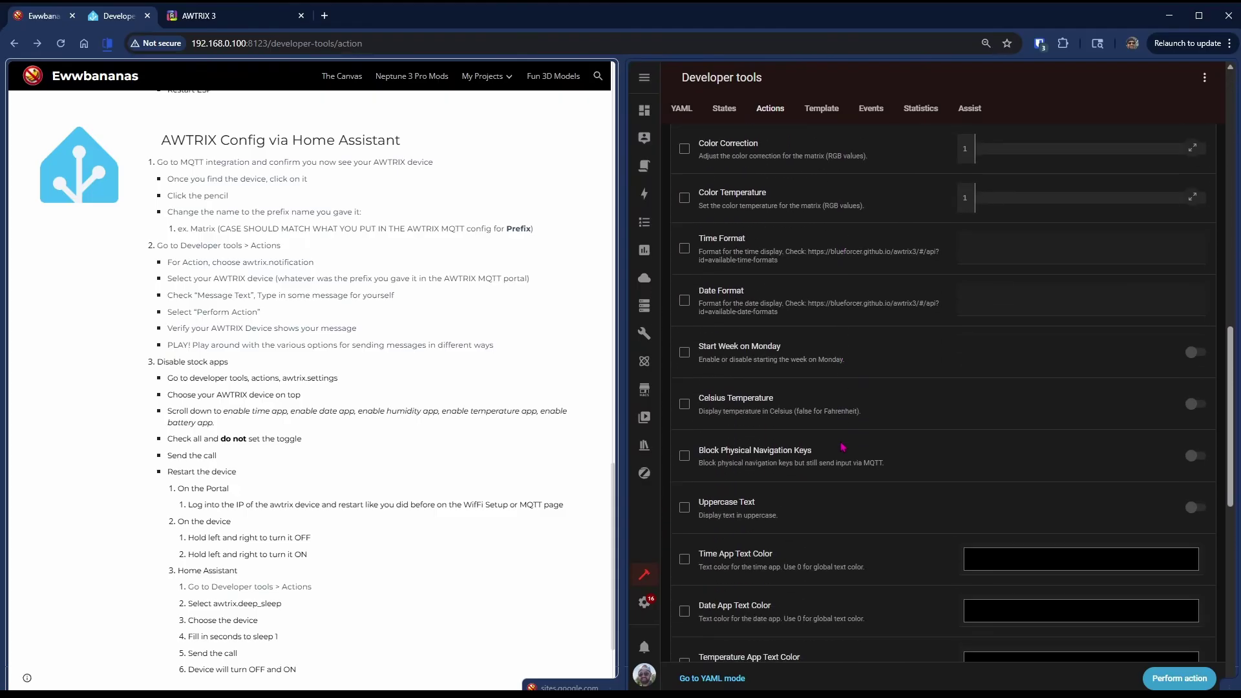
pyautogui.scroll(-4, 832, 386)
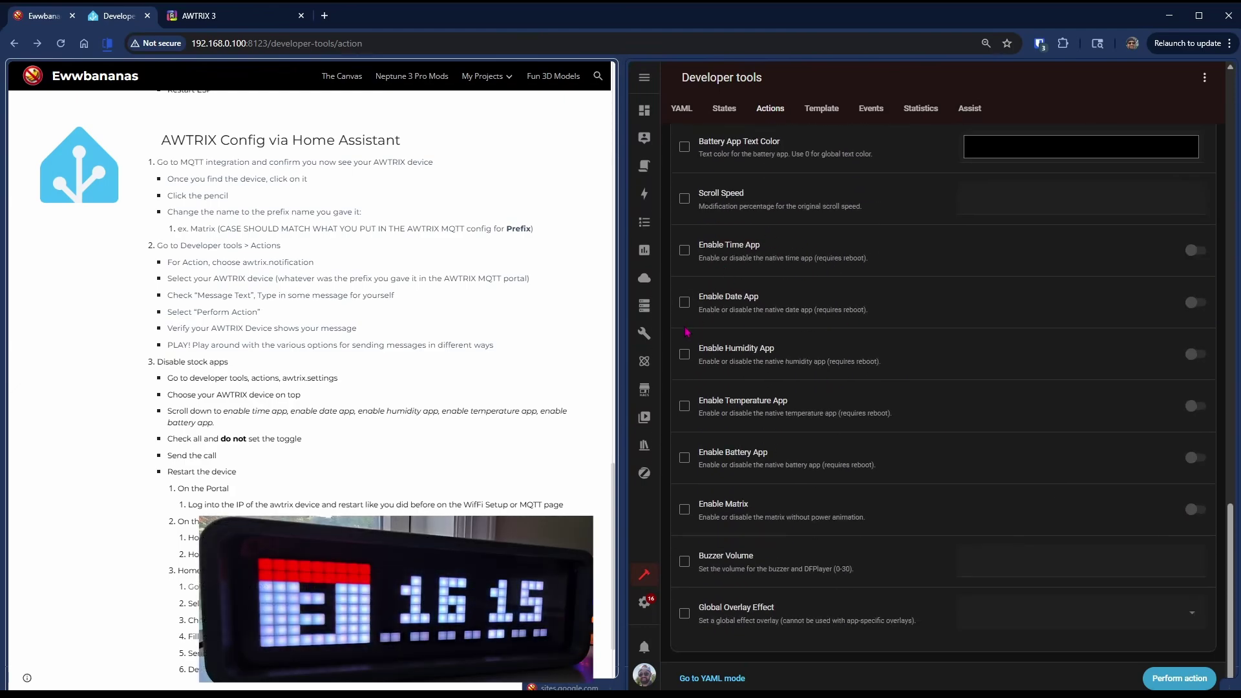
pyautogui.click(684, 302)
pyautogui.click(685, 354)
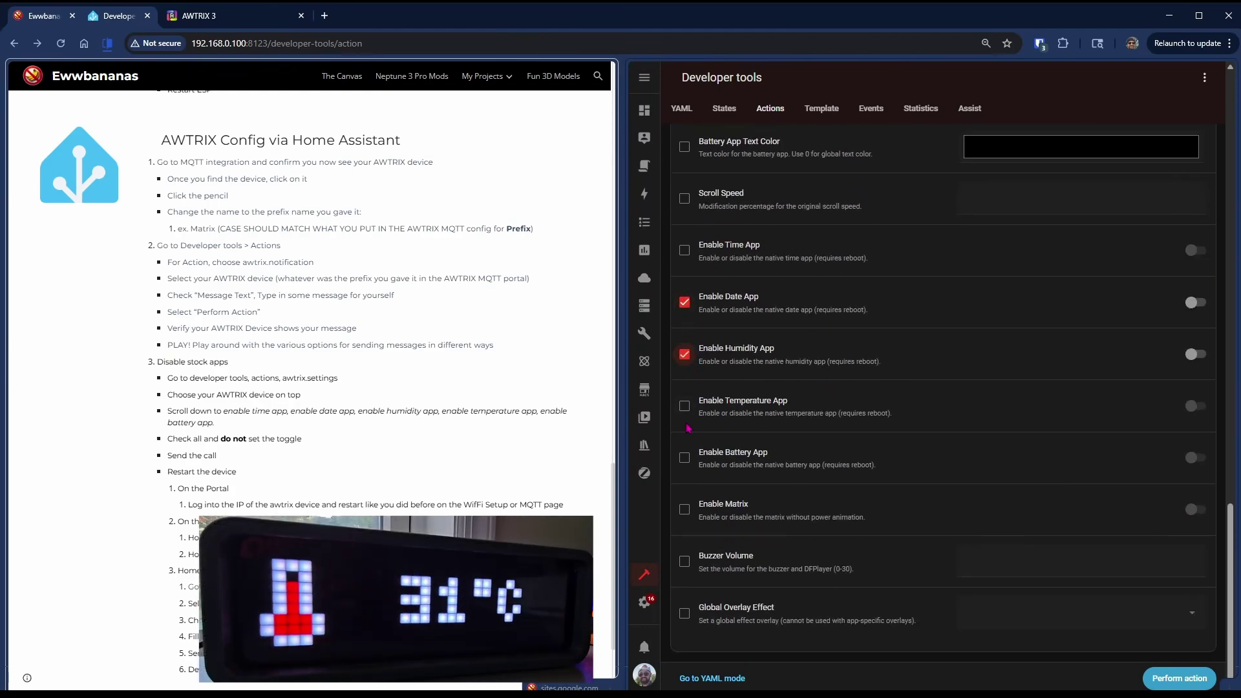
pyautogui.click(684, 406)
pyautogui.click(685, 458)
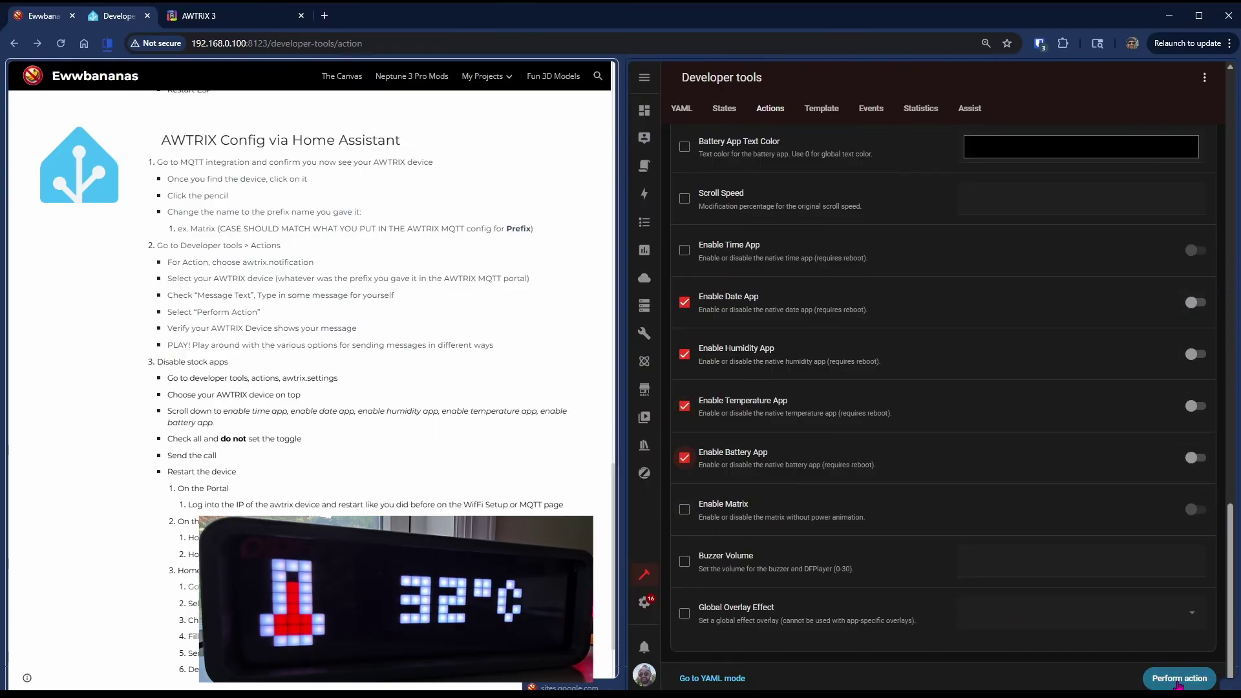
pyautogui.click(1179, 682)
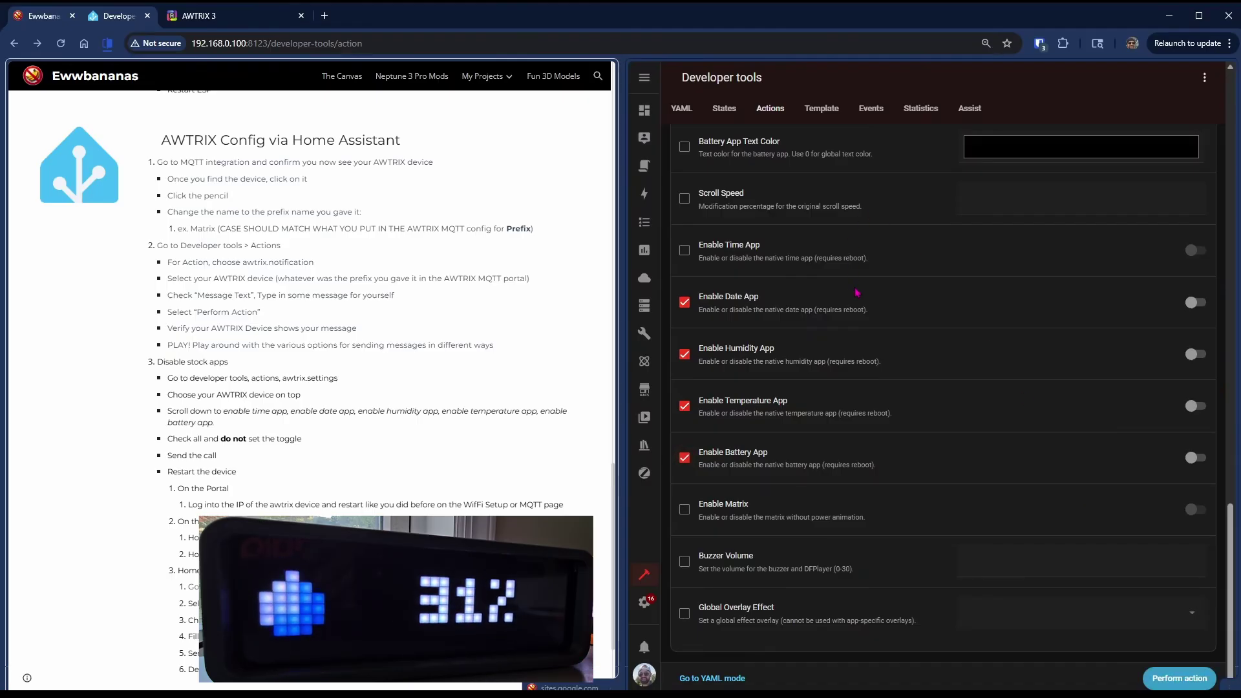
pyautogui.scroll(10, 873, 259)
# - Load the clock's web UI at 192.168.0.214 and go to its MQTT page
pyautogui.scroll(5, 856, 290)
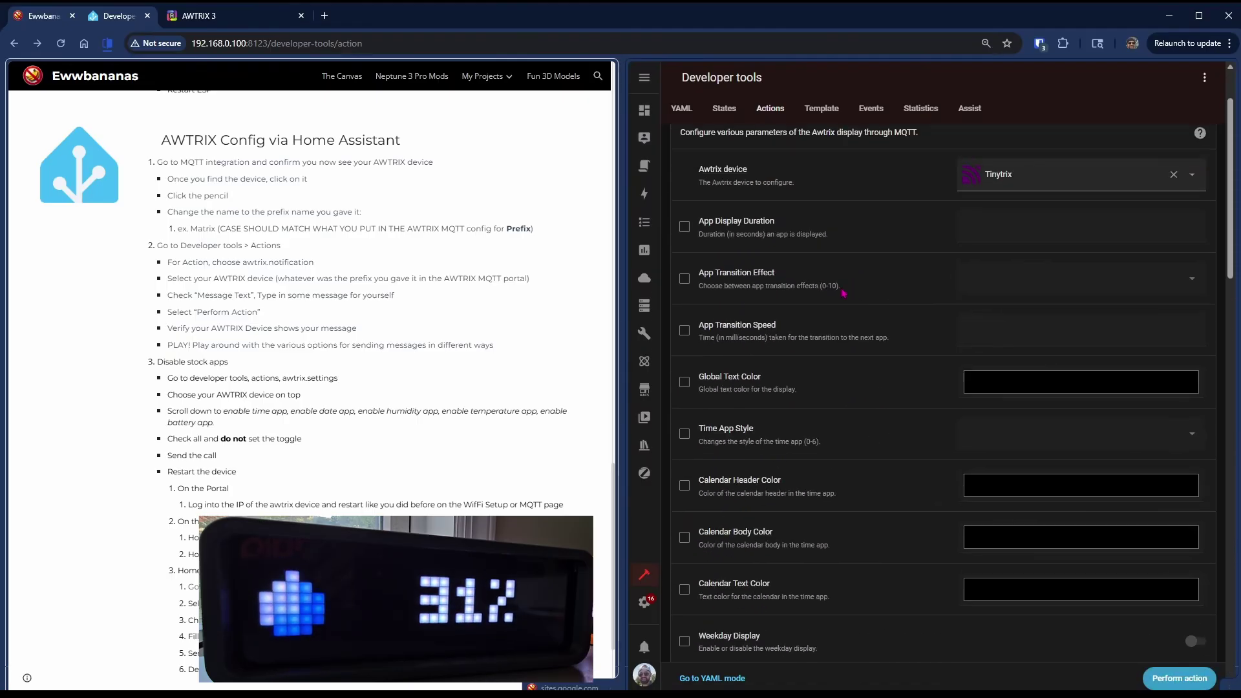
pyautogui.click(407, 43)
pyautogui.write('192.168.0.214')
pyautogui.press('Return')
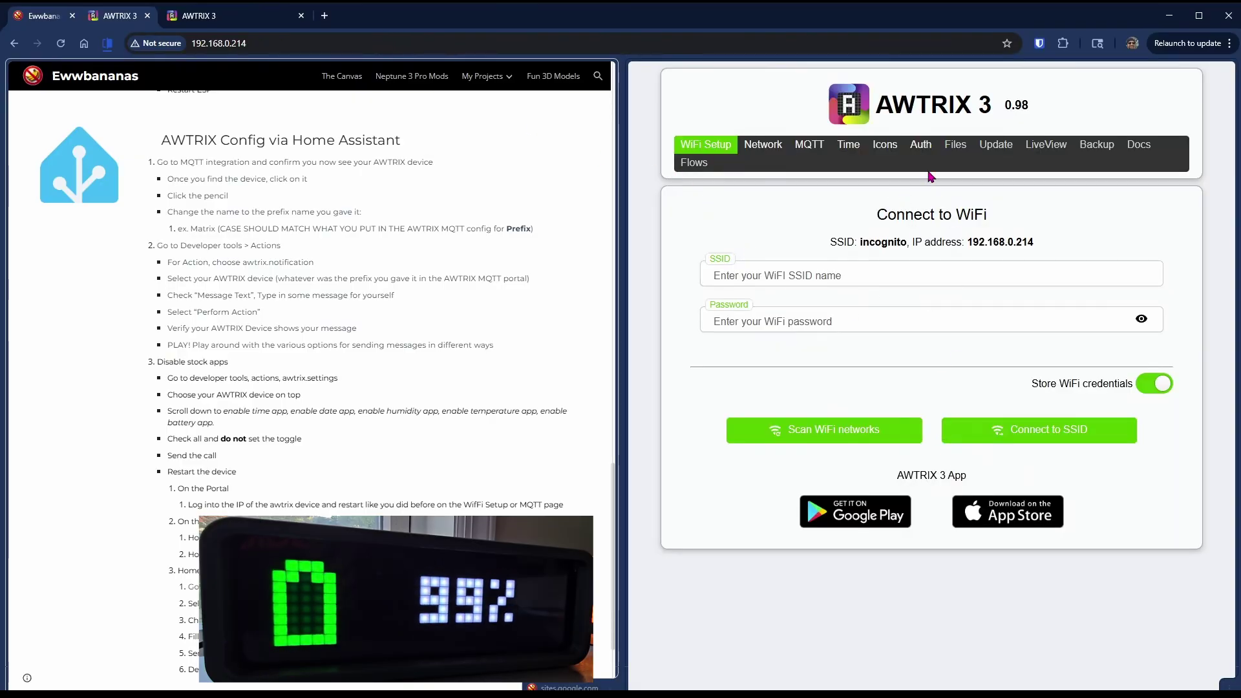
pyautogui.click(816, 147)
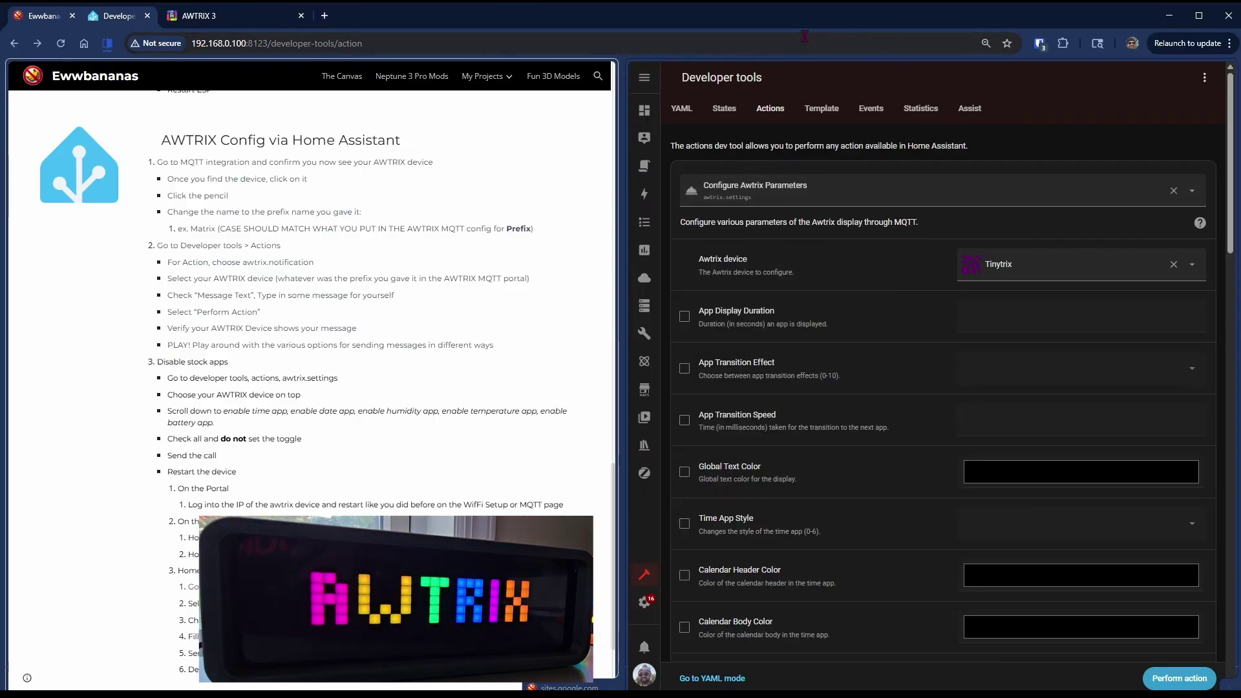
# - Run the awtrix.deep_sleep action on Tinytrix with 1 second to sleep
pyautogui.click(810, 194)
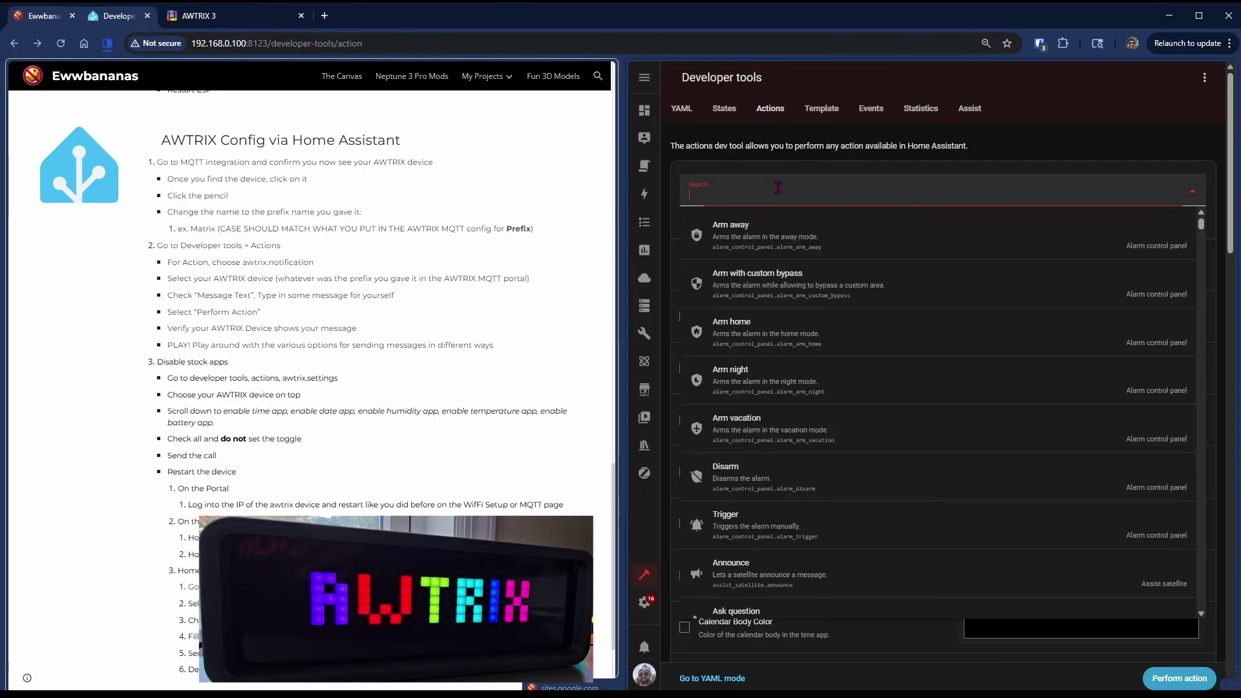
pyautogui.write('awtr')
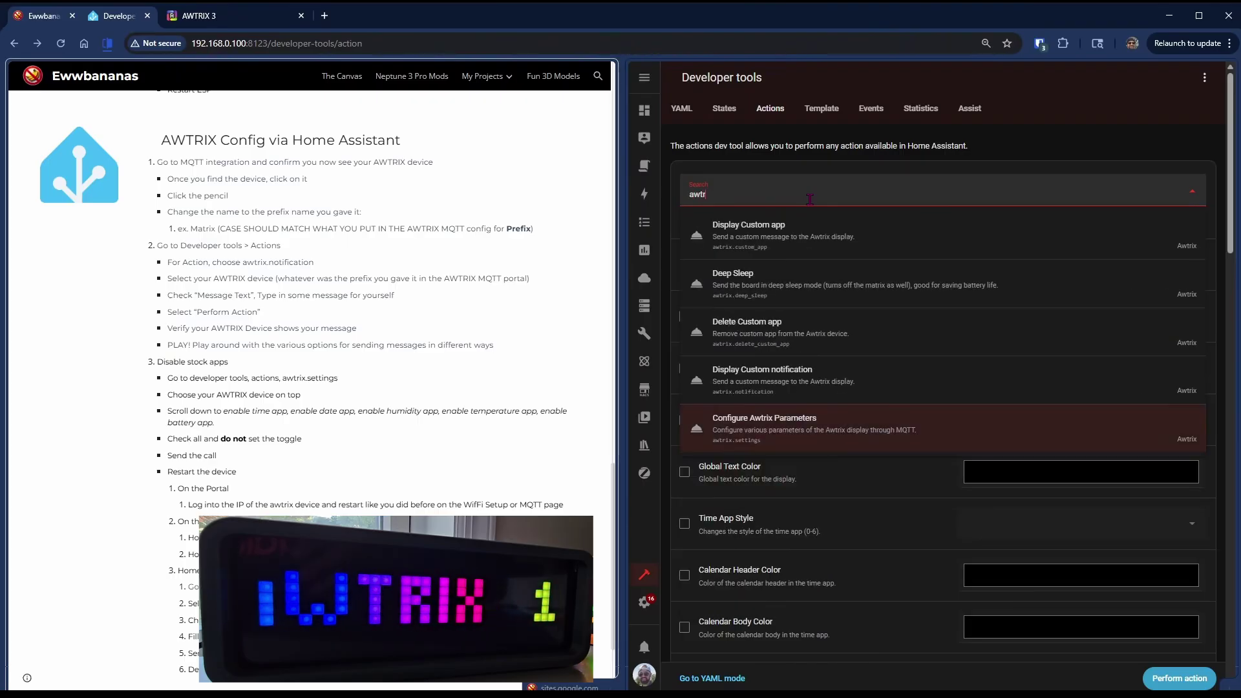
pyautogui.click(748, 292)
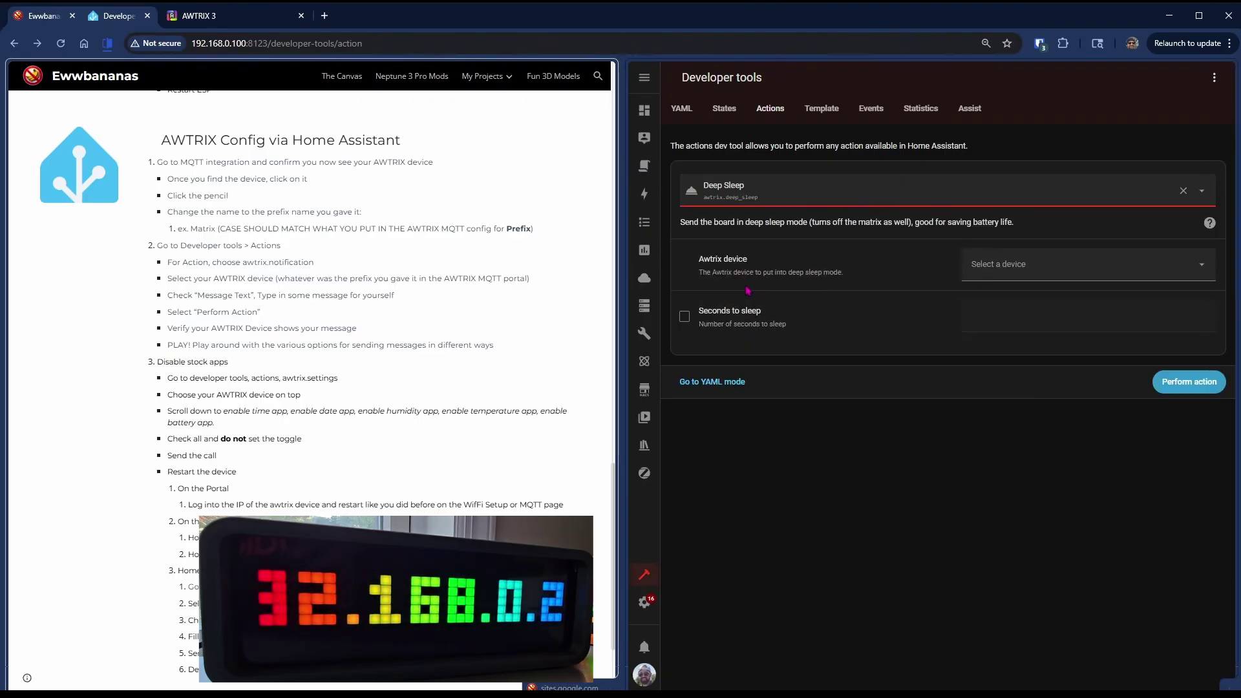
pyautogui.click(991, 265)
pyautogui.click(1017, 348)
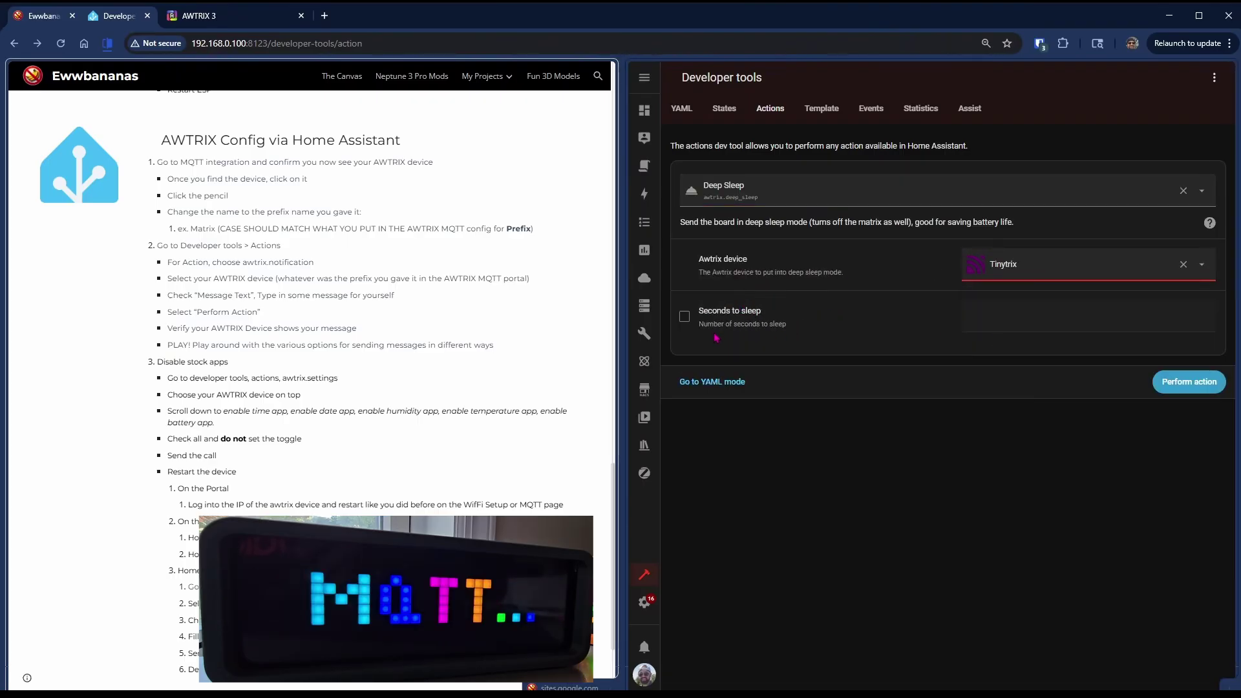
pyautogui.click(685, 317)
pyautogui.click(1025, 313)
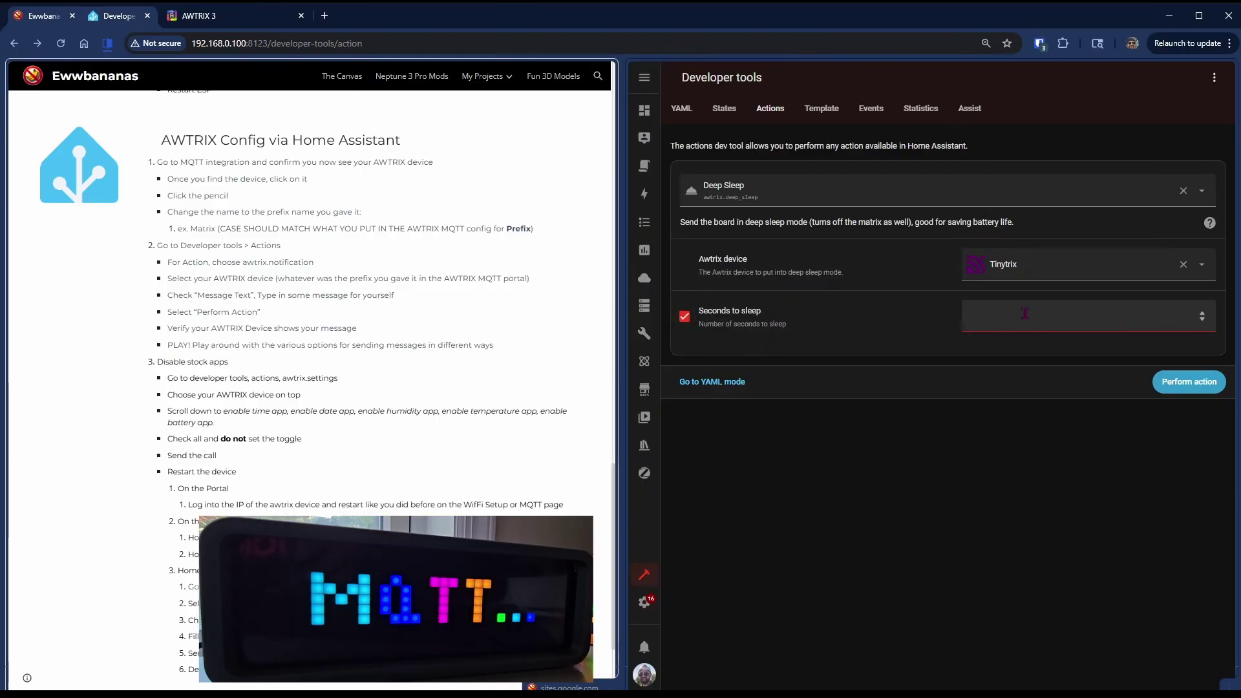
pyautogui.write('1')
pyautogui.click(1172, 383)
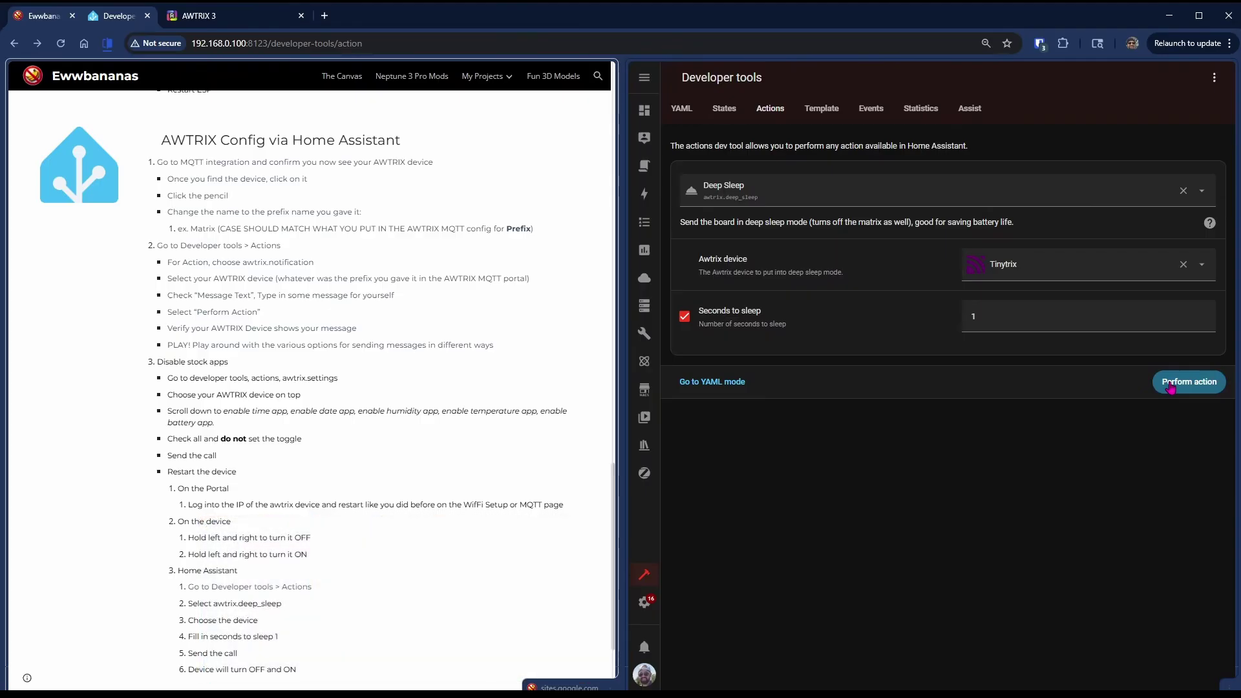
pyautogui.scroll(-3, 536, 487)
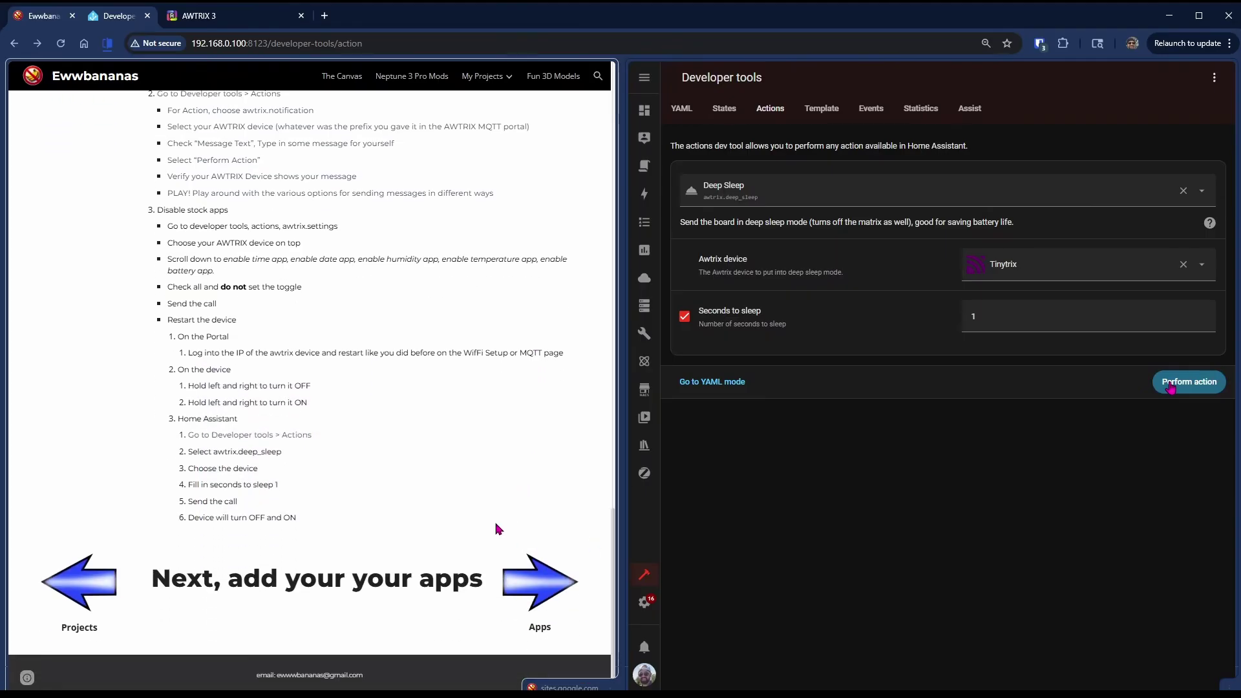
# - View pacman2.gif in the guide's AWTRIX icons repository folder, then return to Developer tools
pyautogui.click(526, 584)
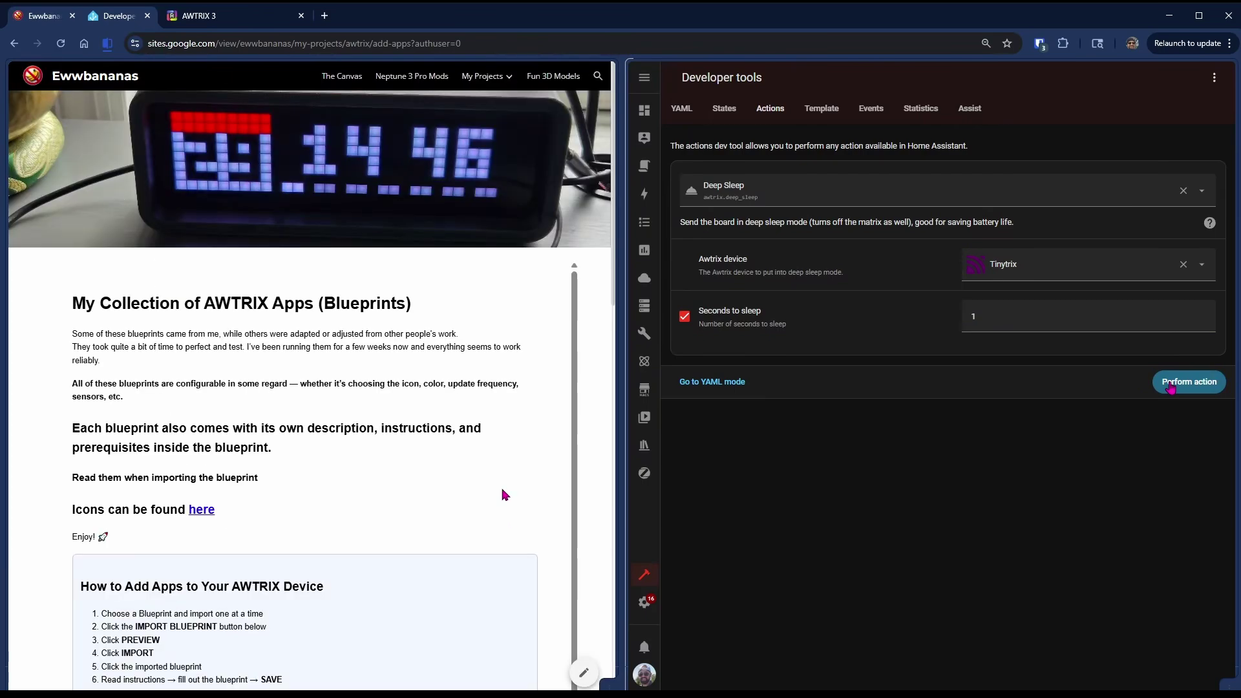
pyautogui.scroll(-2, 478, 488)
pyautogui.scroll(2, 406, 431)
pyautogui.click(201, 510)
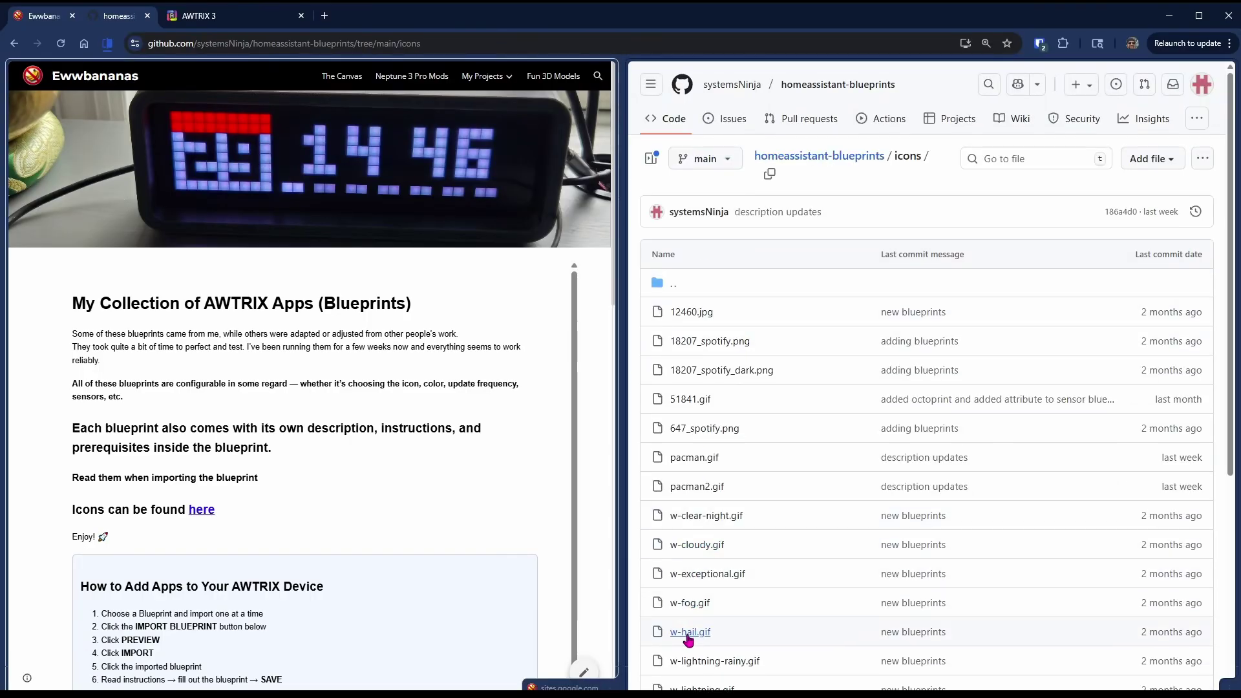
pyautogui.click(704, 488)
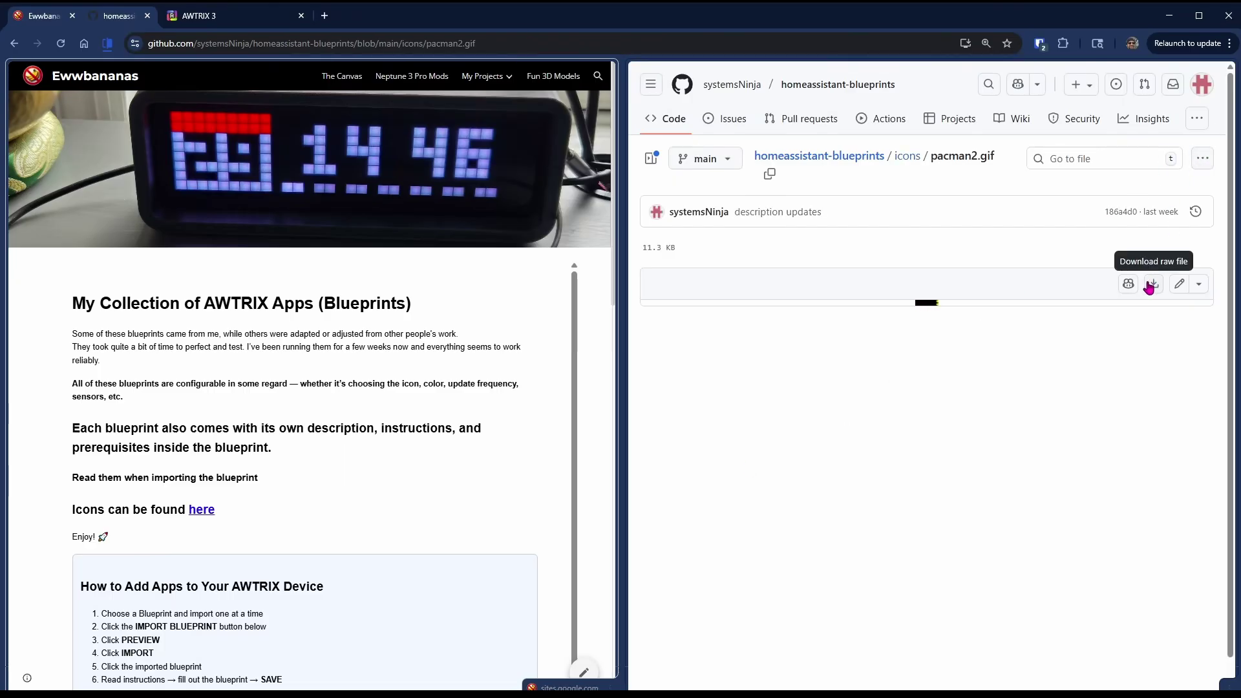
pyautogui.hotkey('alt', 'Left')
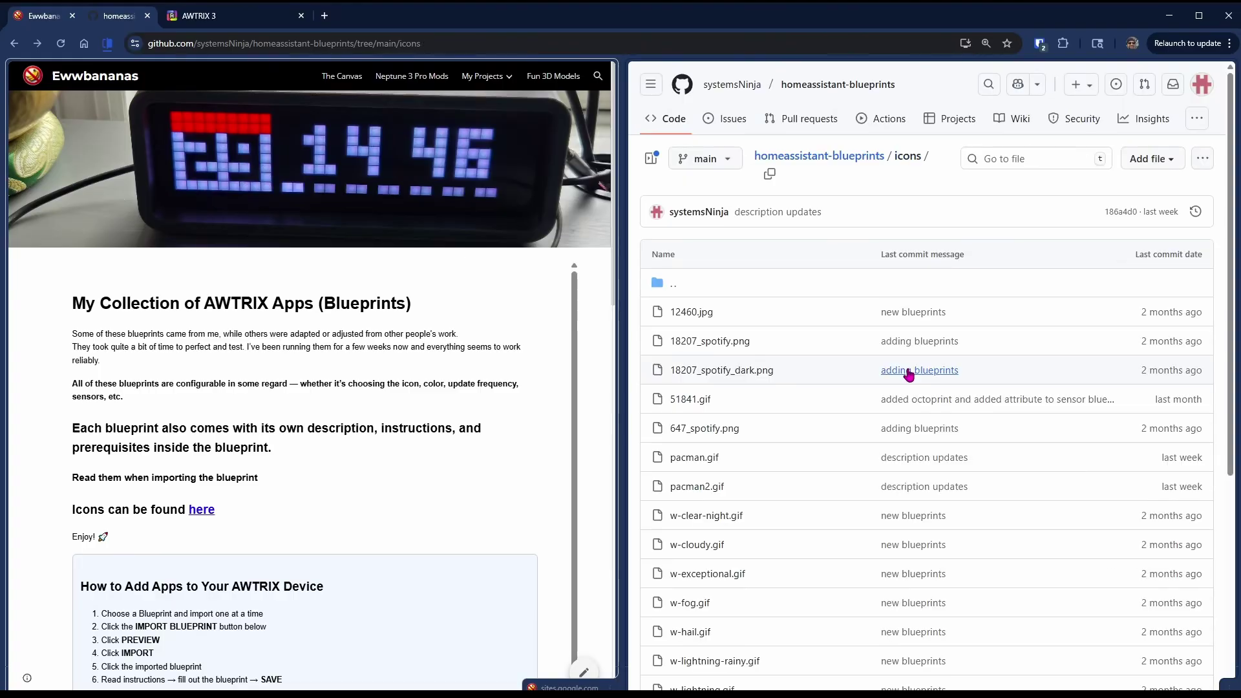
pyautogui.hotkey('alt', 'Left')
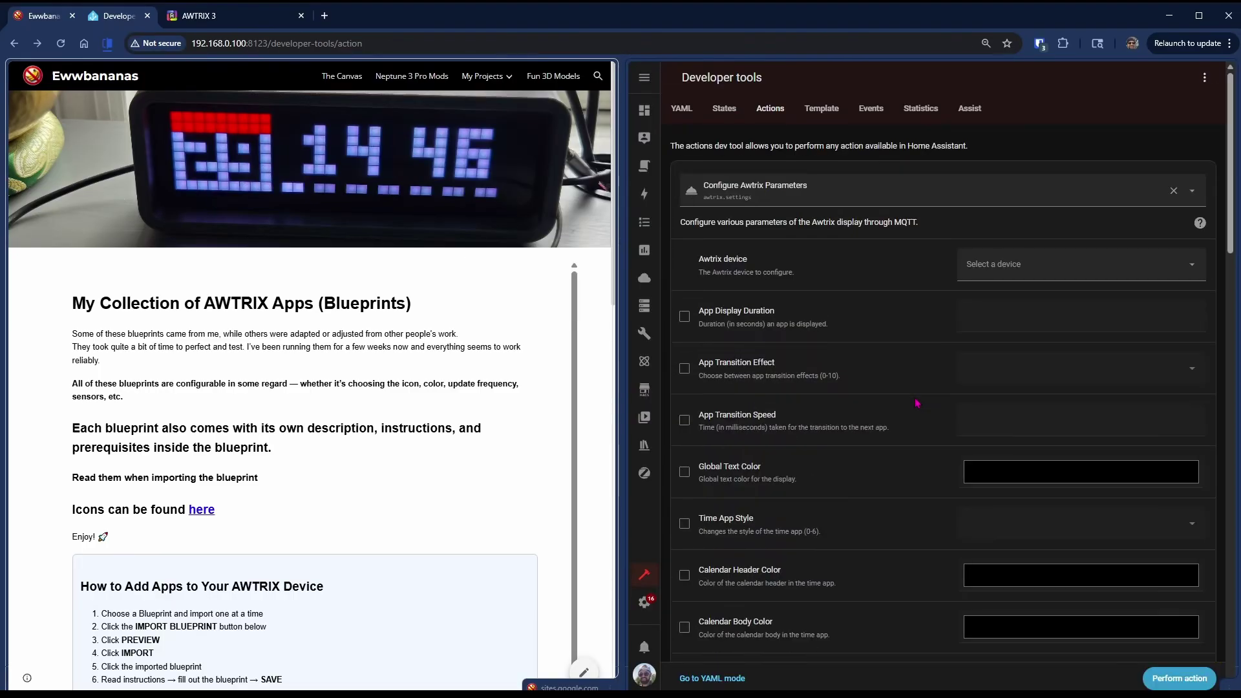
# - Preview and import the guide's Full Screen GIF App blueprint into Home Assistant
pyautogui.scroll(-4, 429, 513)
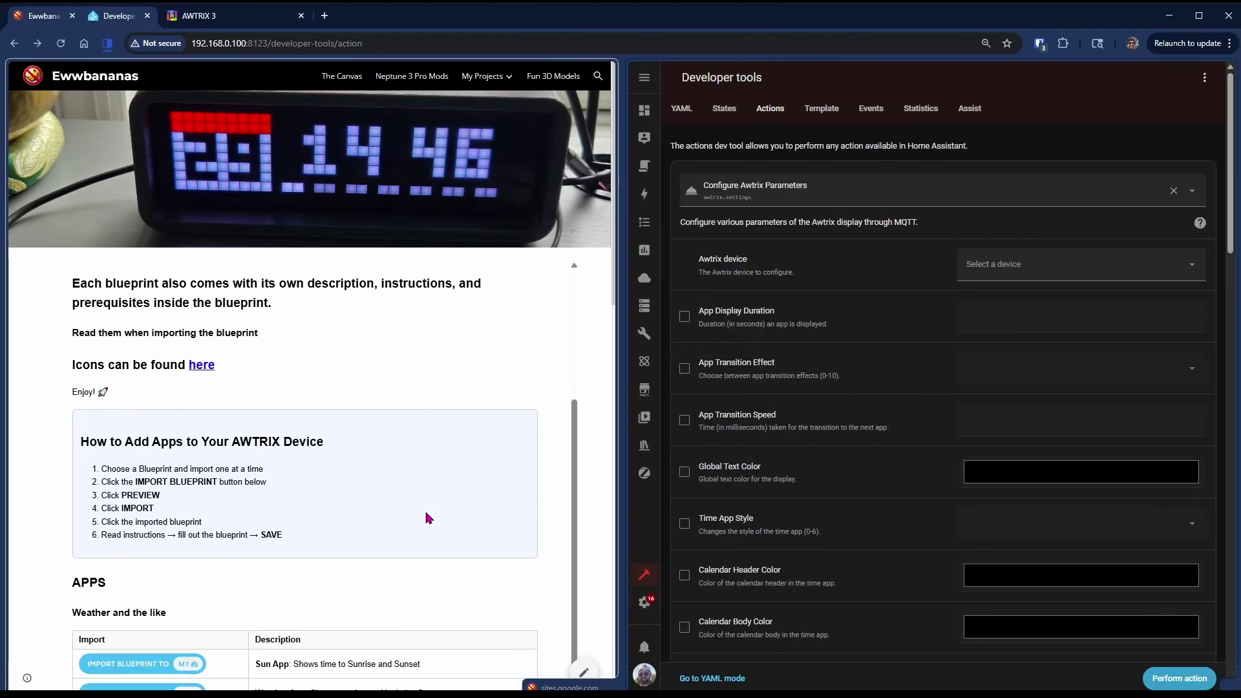
pyautogui.scroll(-5, 392, 520)
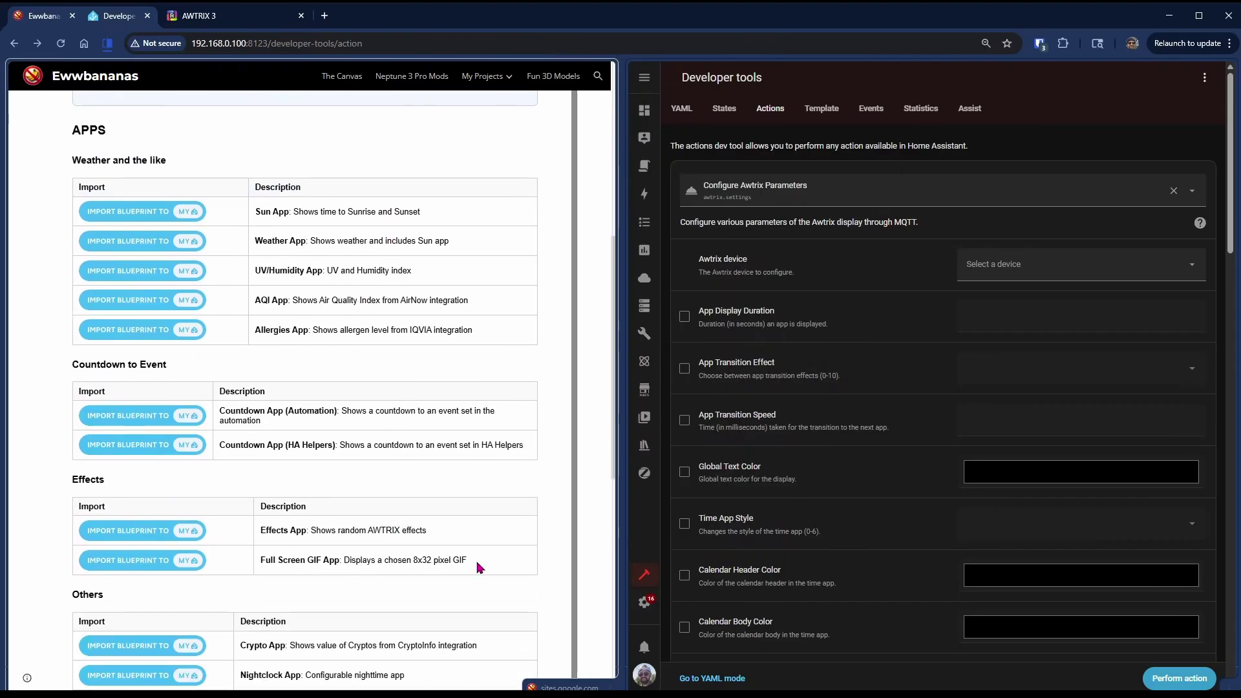
pyautogui.click(174, 569)
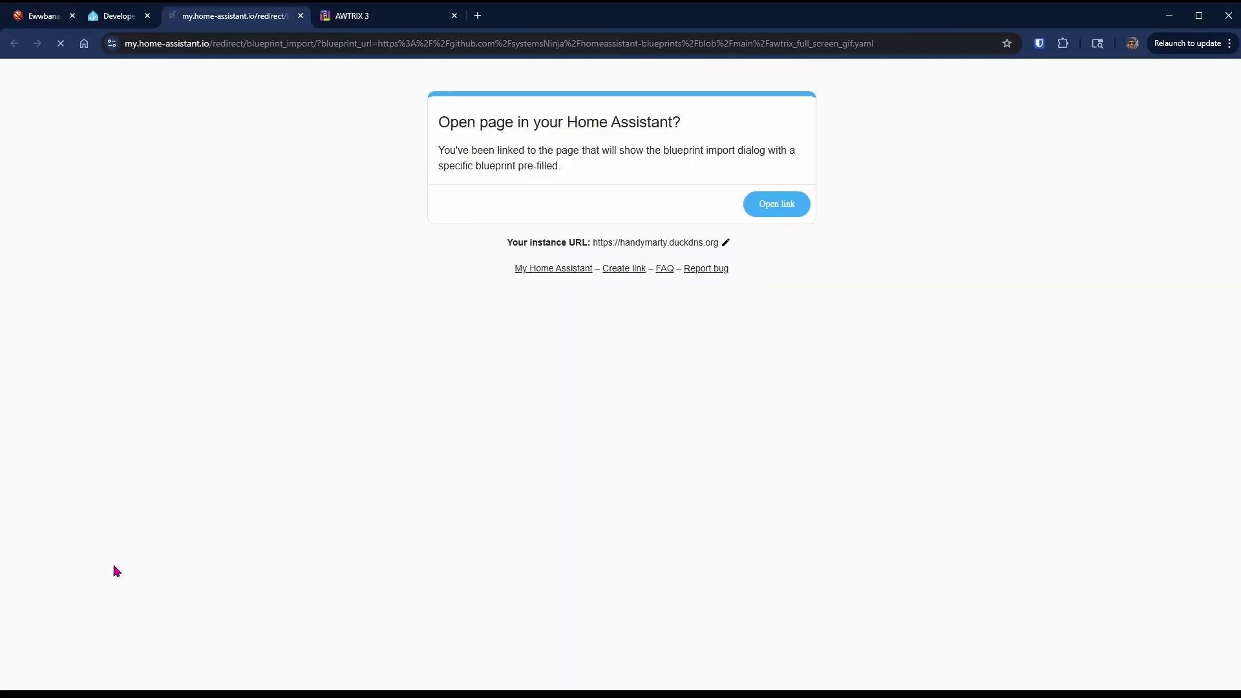
pyautogui.click(779, 206)
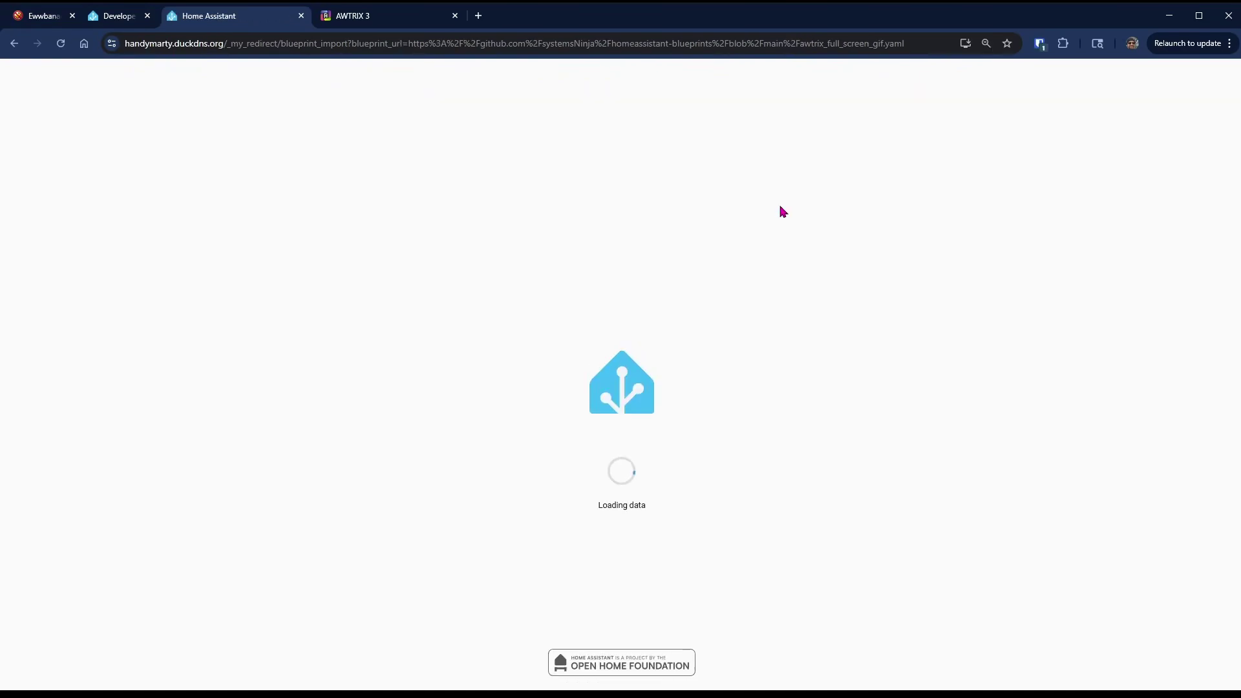
pyautogui.click(769, 468)
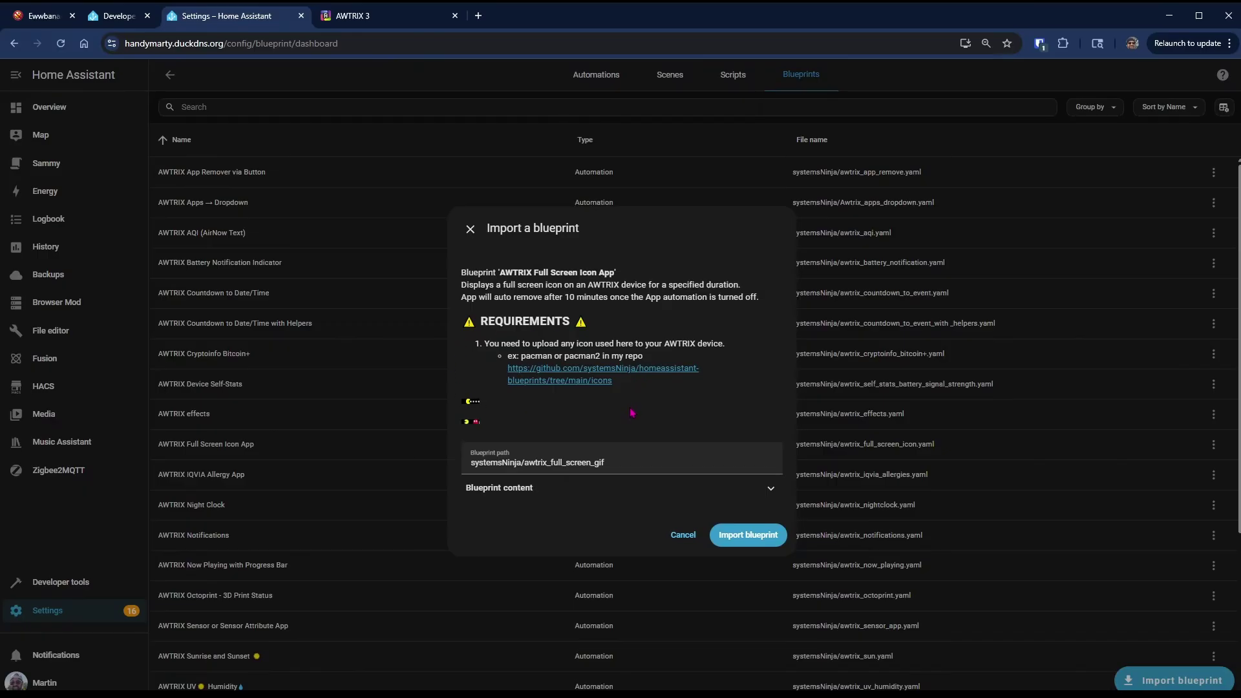
pyautogui.click(768, 540)
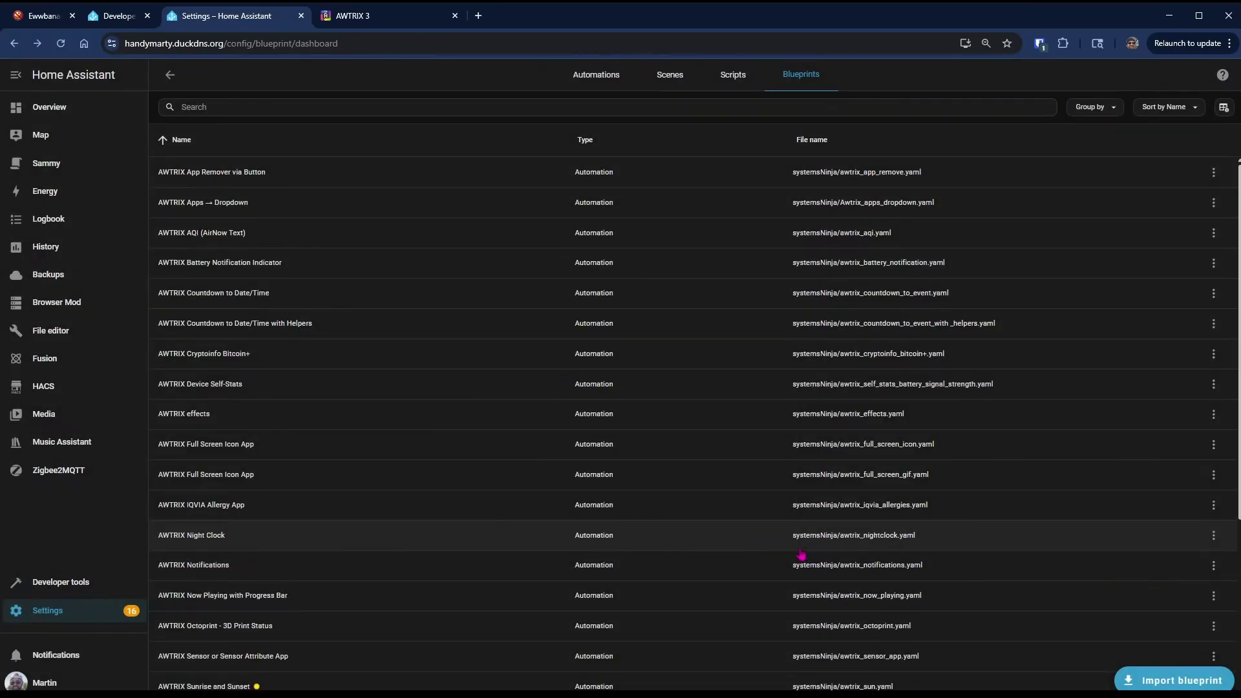
# - Start a new automation from the imported blueprint with Tinytrix as the target device
pyautogui.click(827, 475)
pyautogui.click(842, 368)
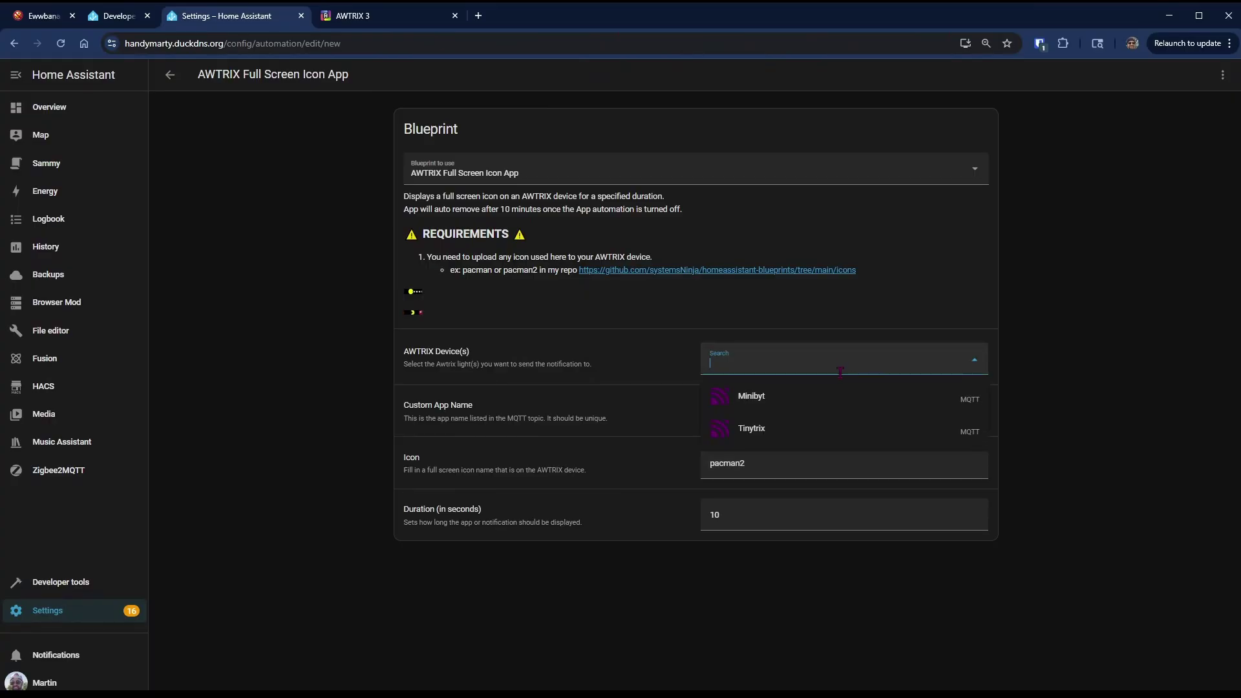
pyautogui.click(813, 428)
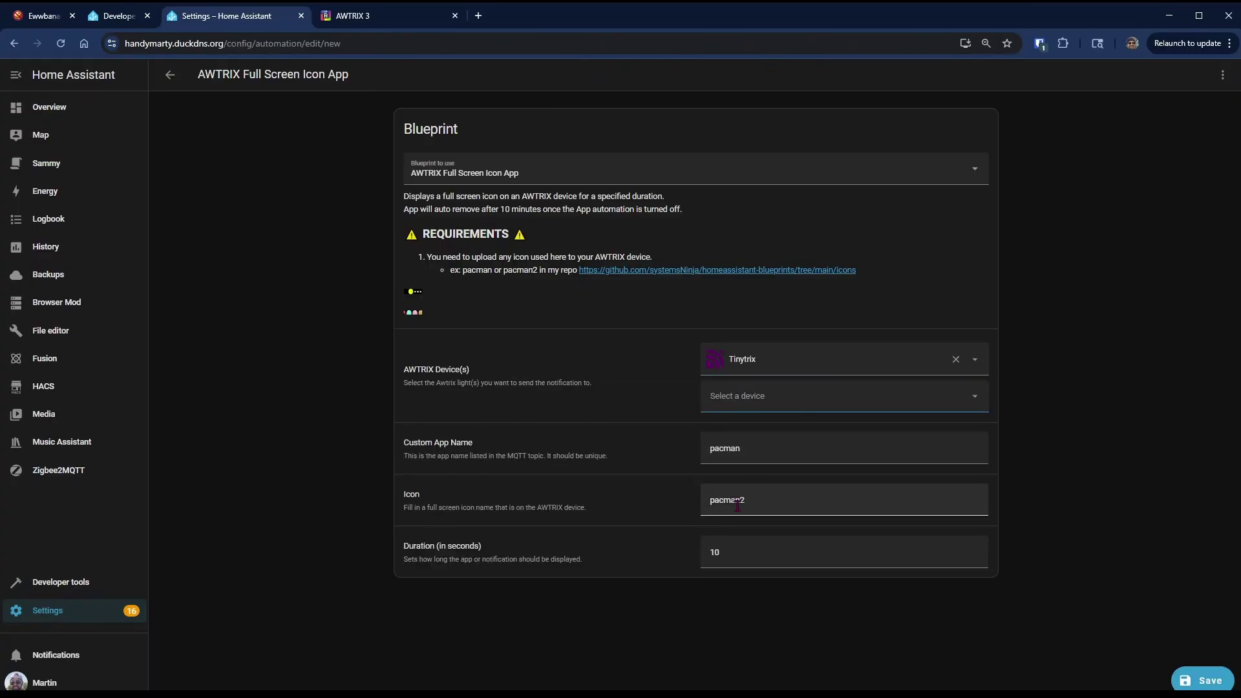
pyautogui.click(358, 19)
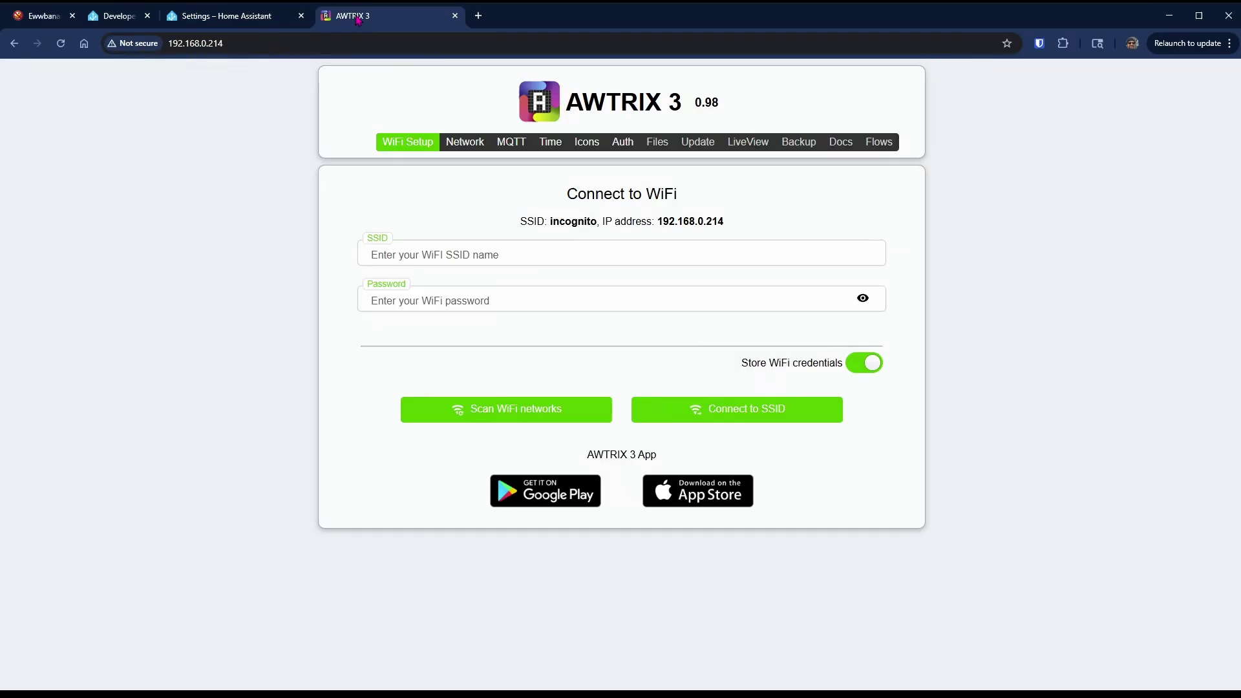
# - Stage pacman2.gif for upload to the device's ICONS/ folder in the AWTRIX file manager
pyautogui.click(594, 142)
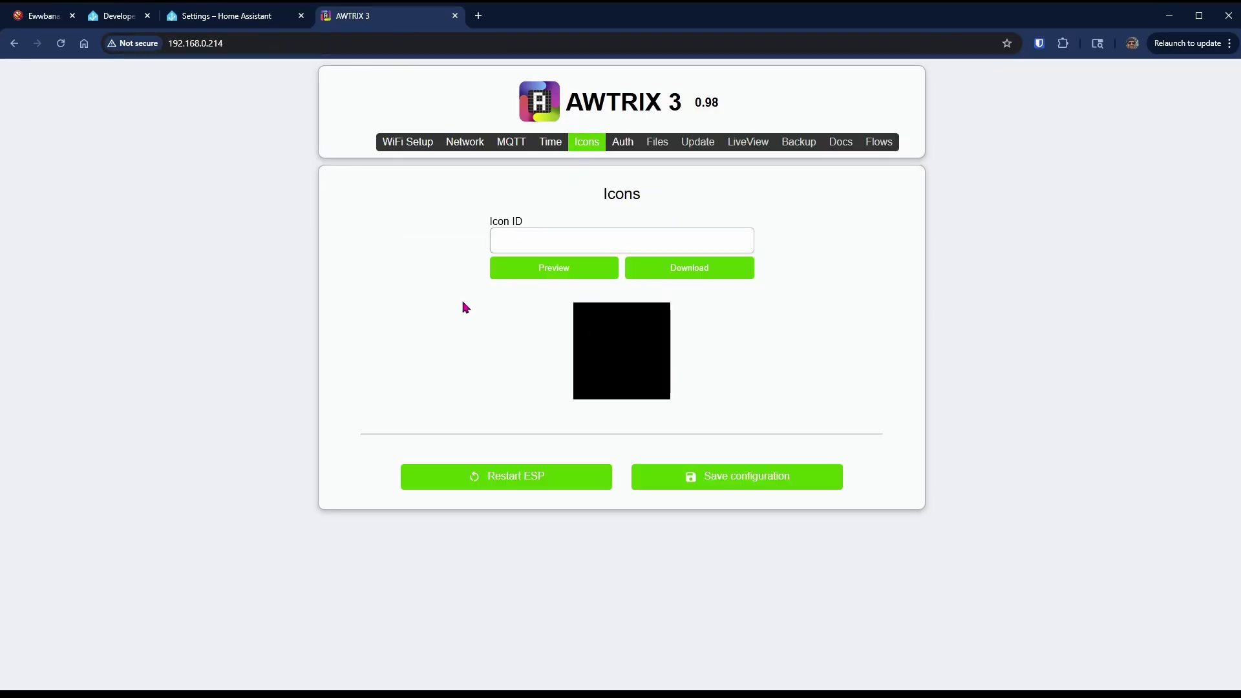
pyautogui.click(501, 247)
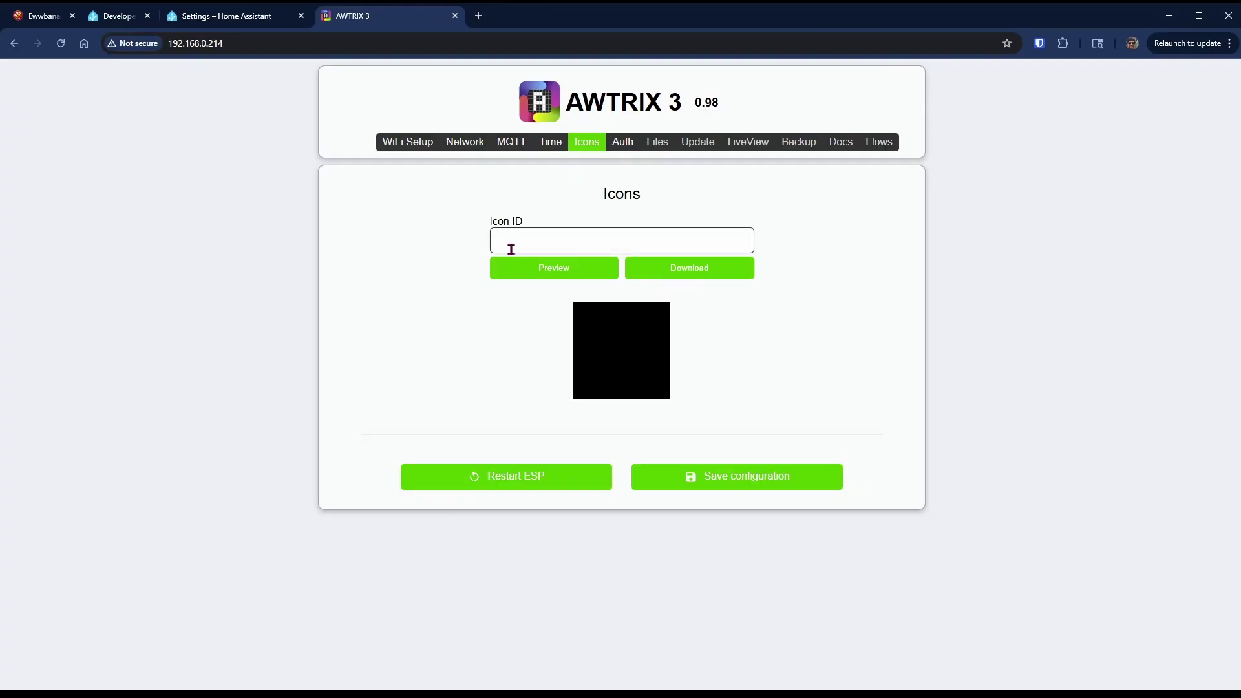
pyautogui.click(652, 145)
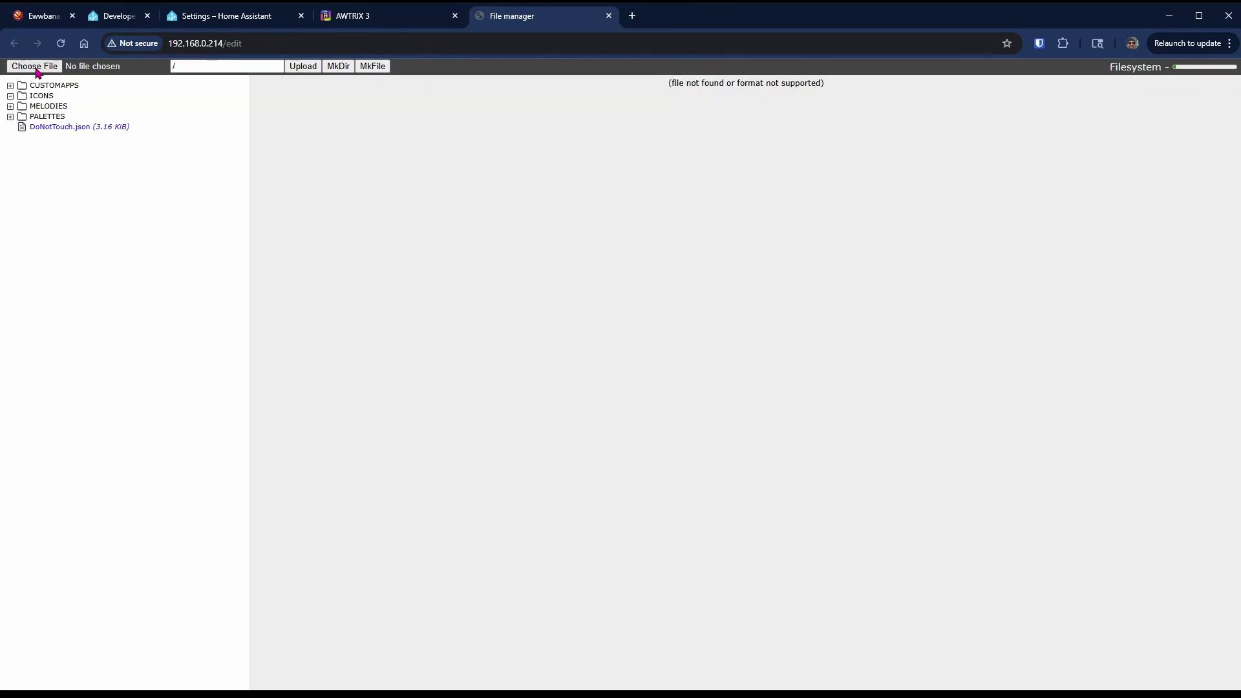
pyautogui.click(37, 69)
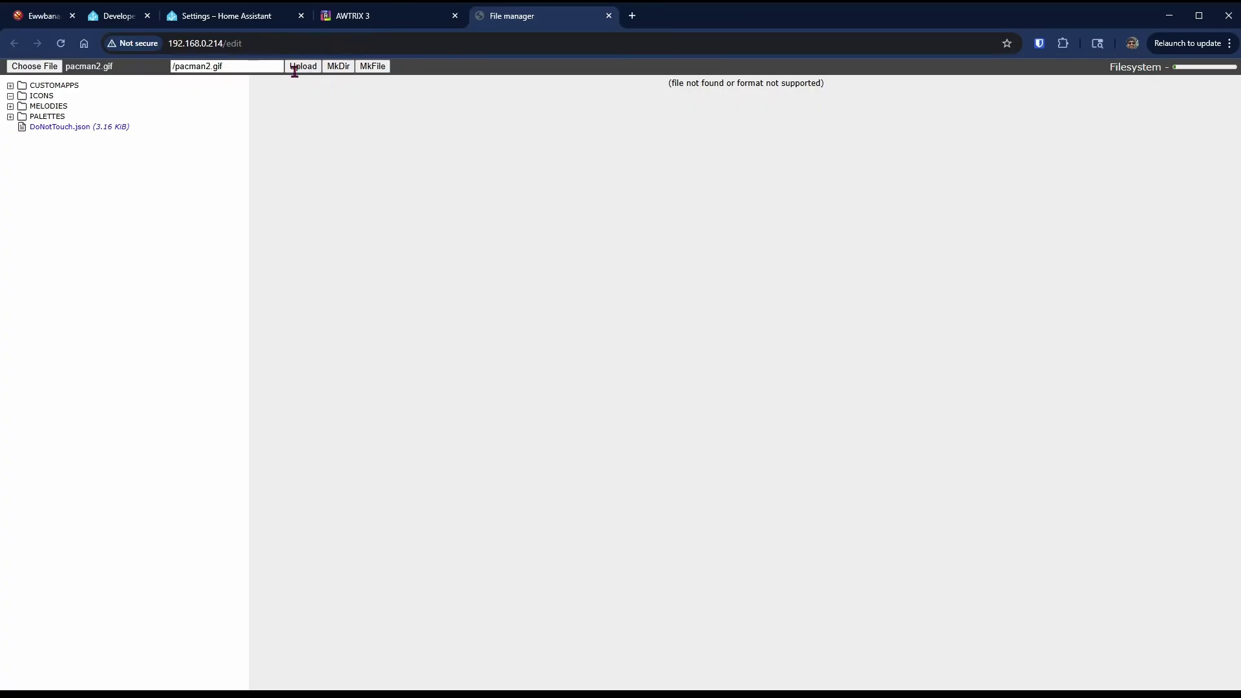
pyautogui.click(176, 67)
pyautogui.write('ICONS')
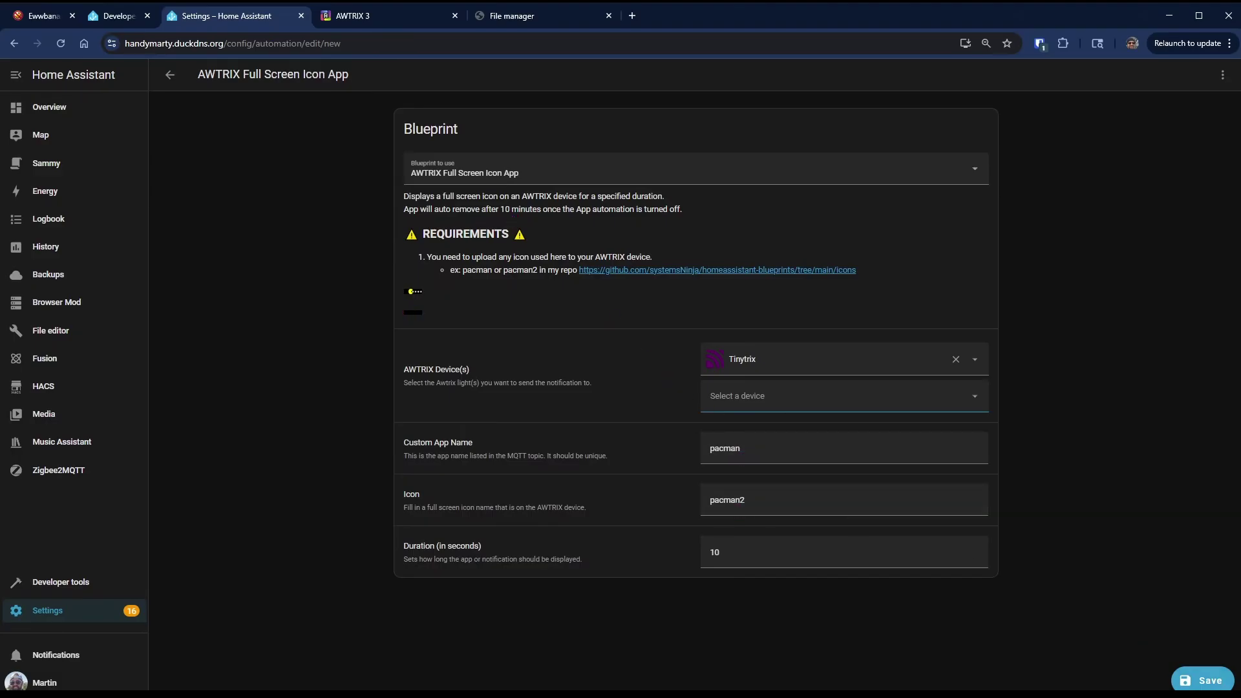
# - Save the new automation as 'AWTRIX Full Screen Icon App - pacman'
pyautogui.click(1203, 680)
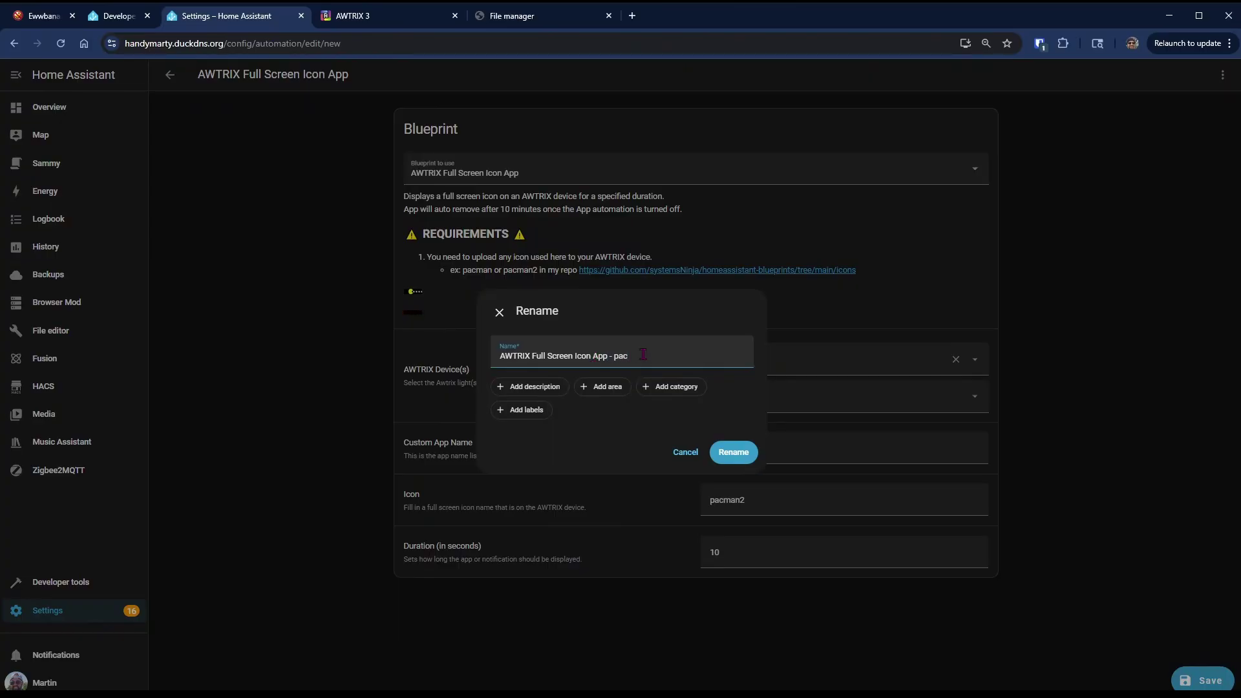
pyautogui.click(746, 452)
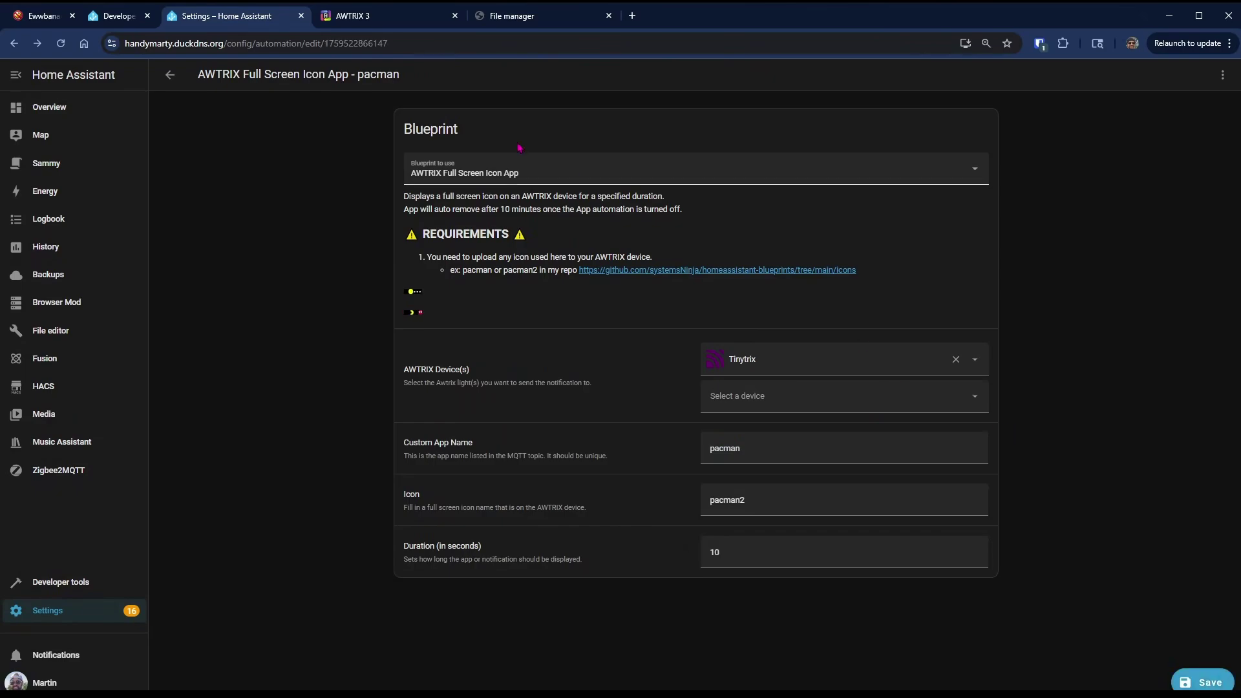
pyautogui.click(169, 75)
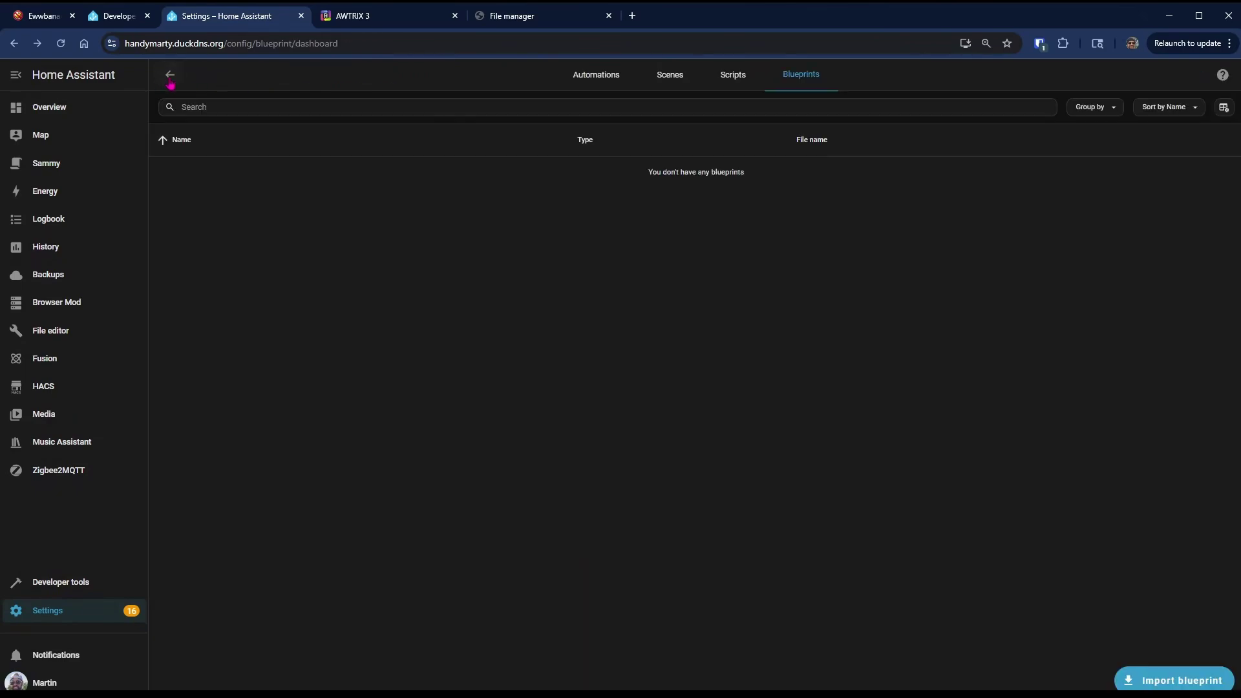
pyautogui.click(589, 75)
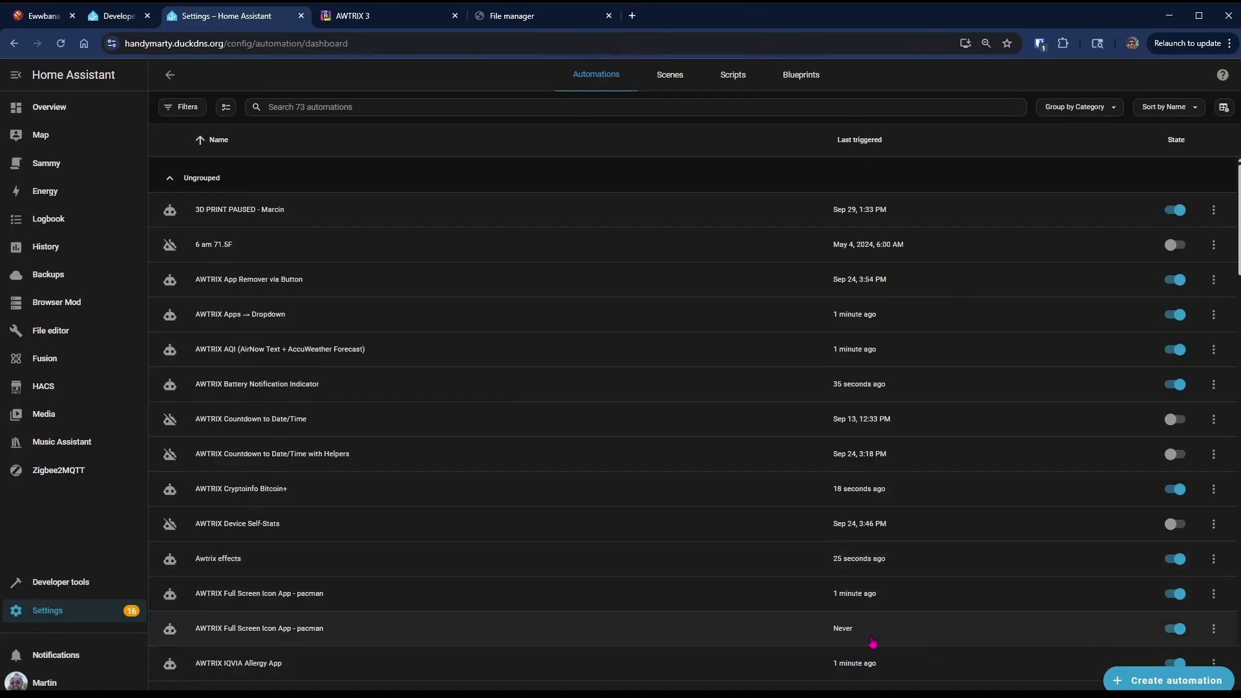
# - Run the pacman automation's actions, then pick Halloween icon 4033 in the LaMetric gallery
pyautogui.click(839, 633)
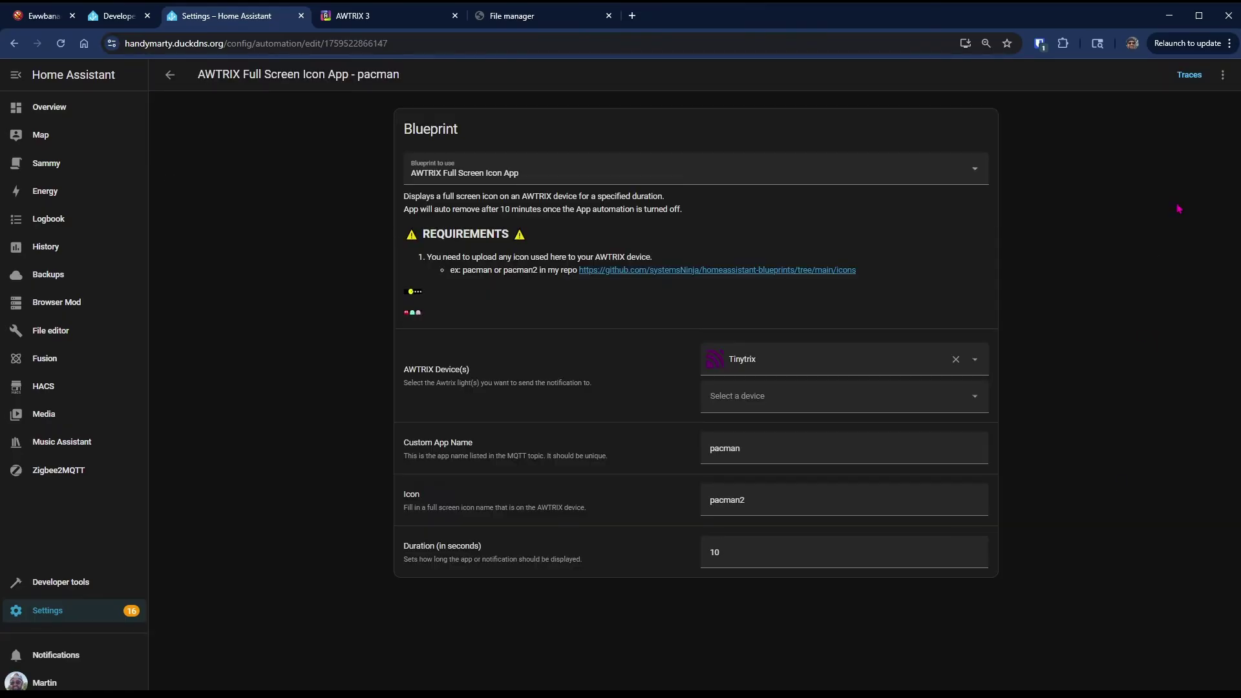
pyautogui.click(1222, 74)
pyautogui.click(1187, 202)
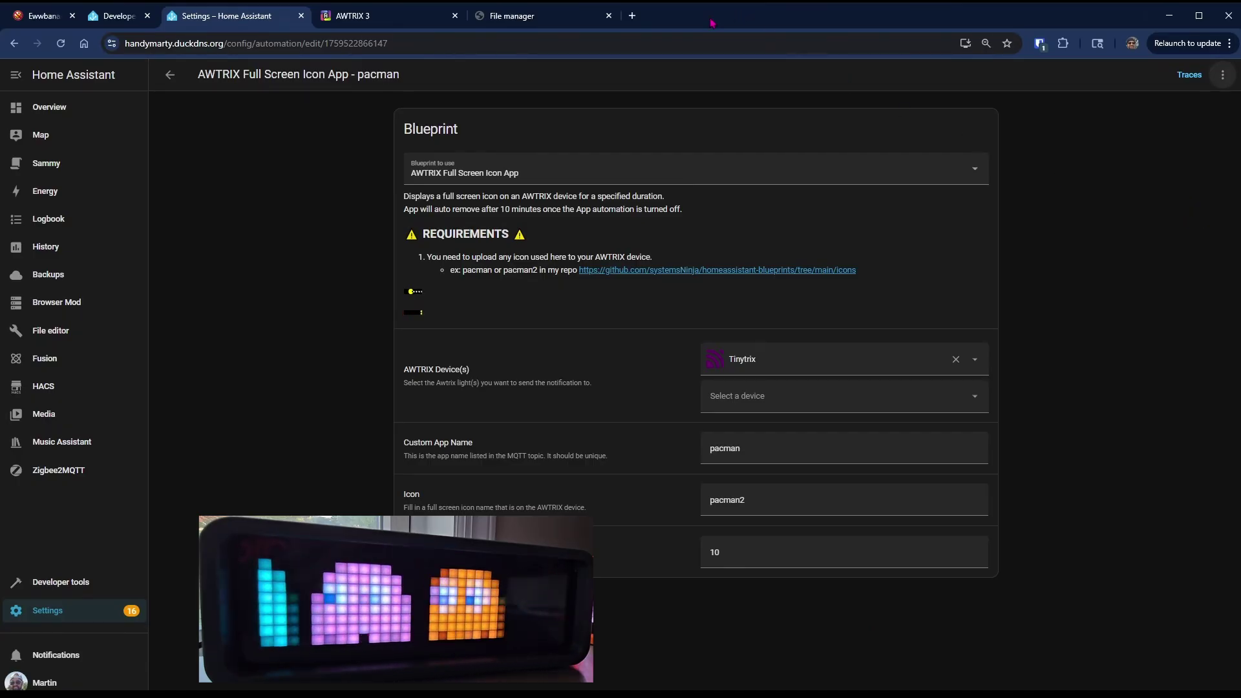
pyautogui.click(633, 15)
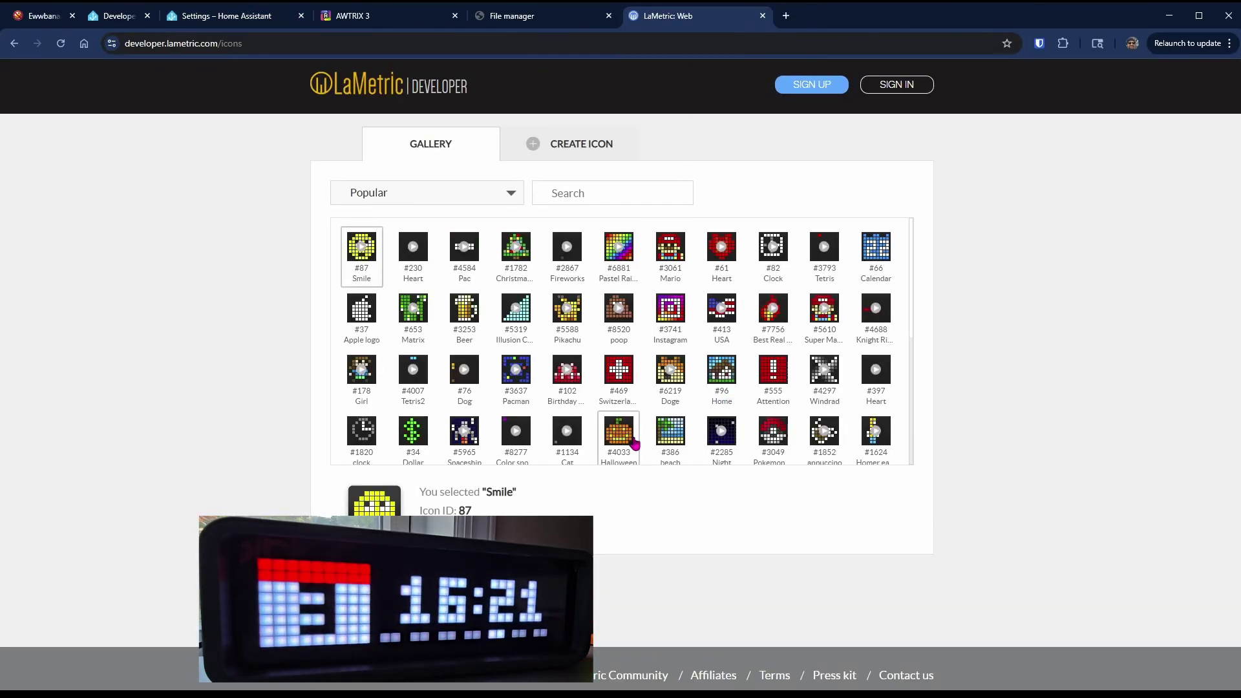
pyautogui.click(626, 463)
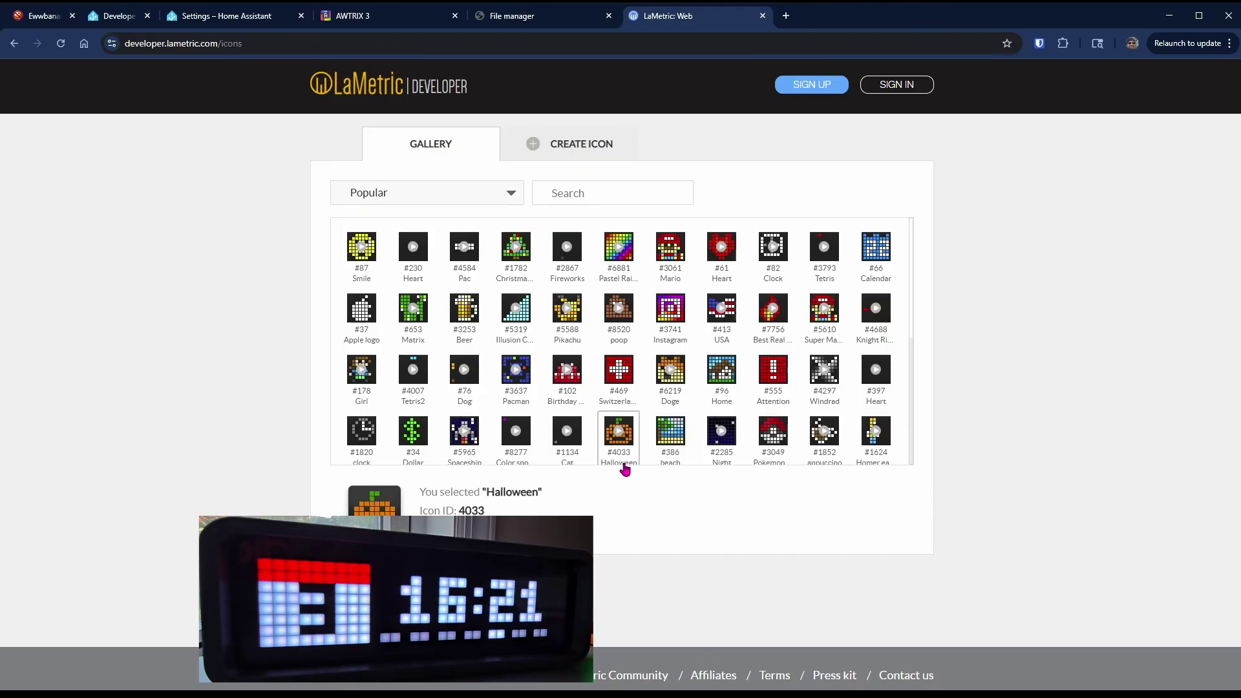
# - Preview and download LaMetric icon 4033 onto the clock from the AWTRIX Icons page
pyautogui.click(383, 17)
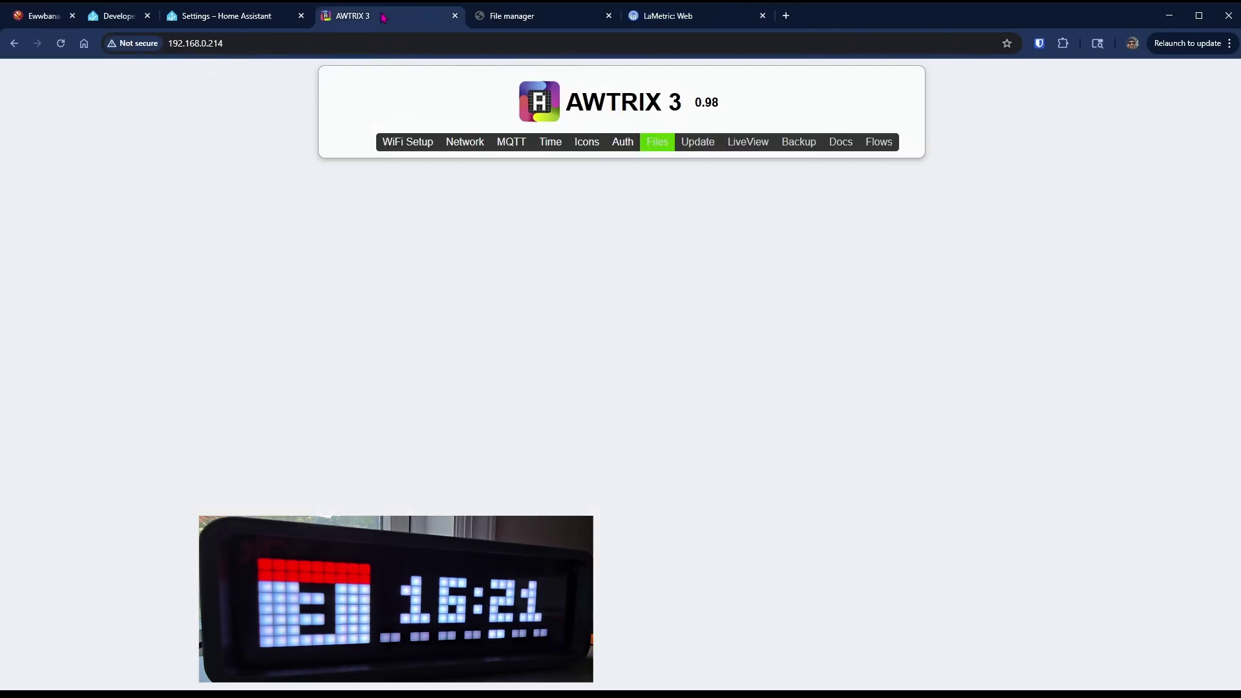
pyautogui.click(587, 142)
pyautogui.click(542, 236)
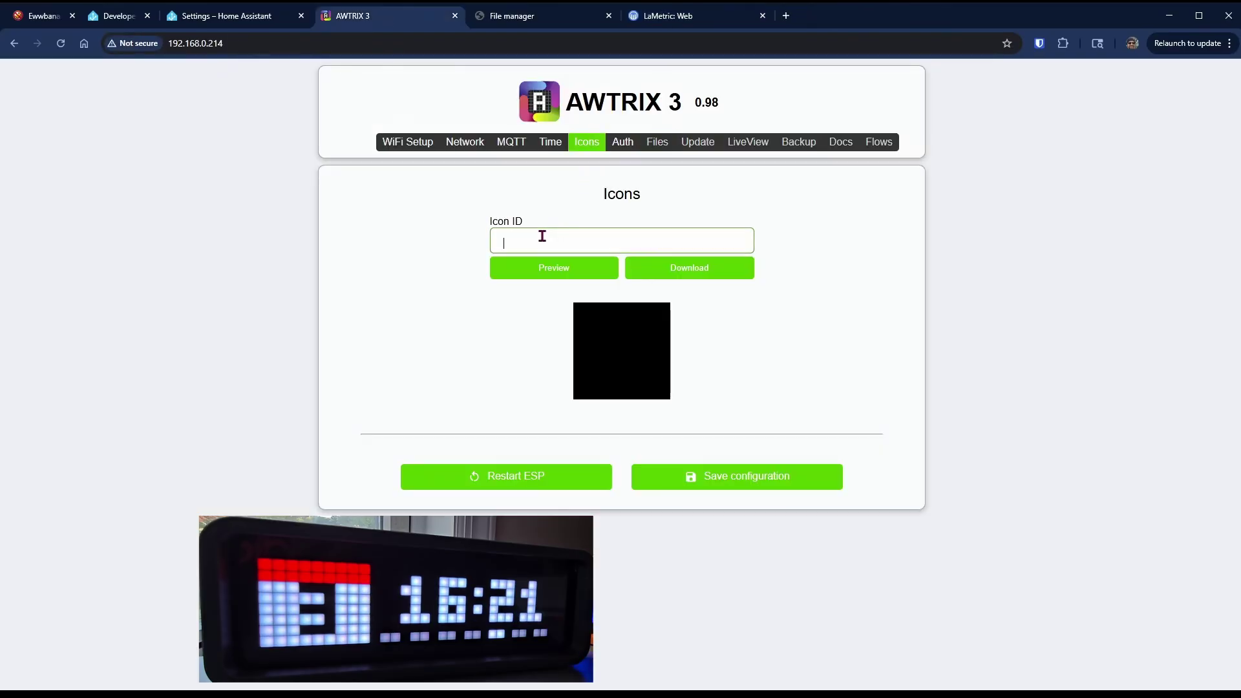
pyautogui.write('4033')
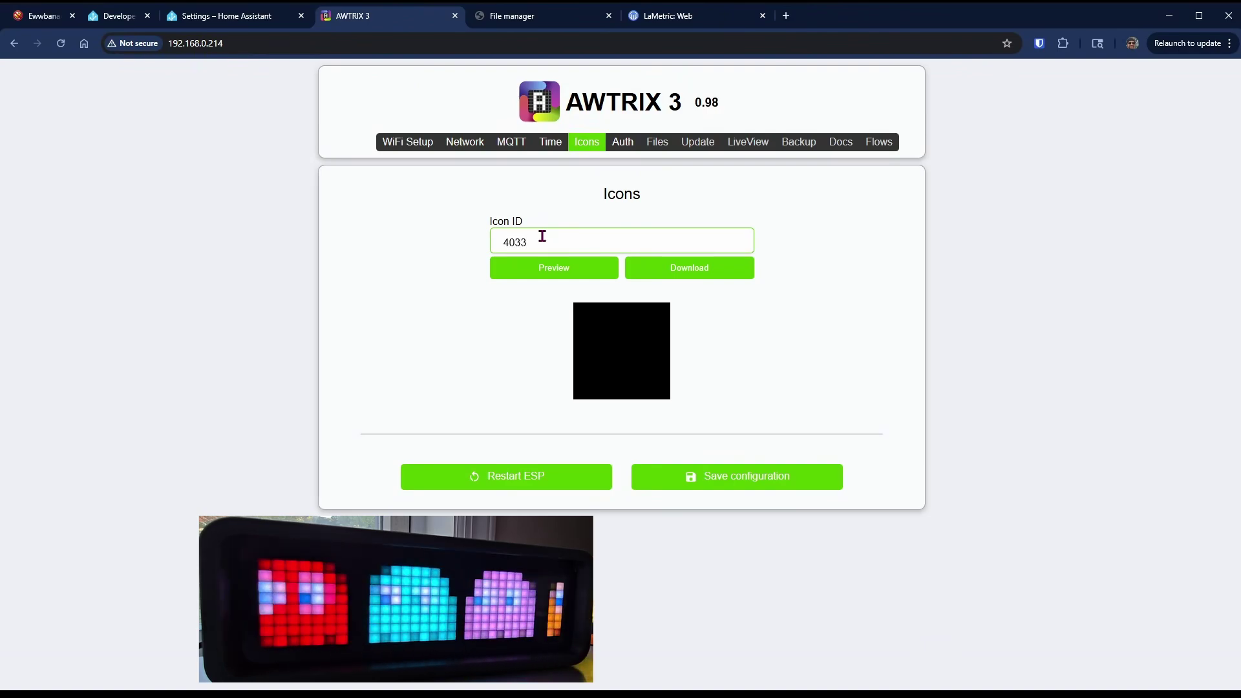
pyautogui.click(565, 271)
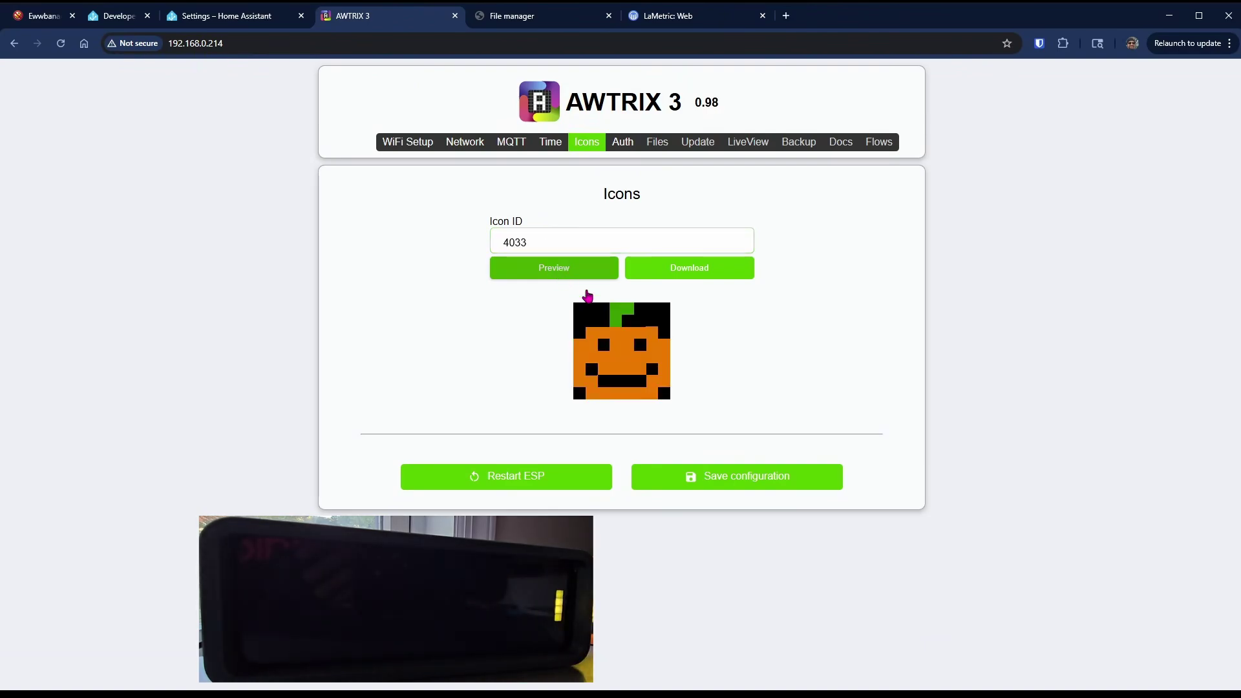
pyautogui.click(715, 272)
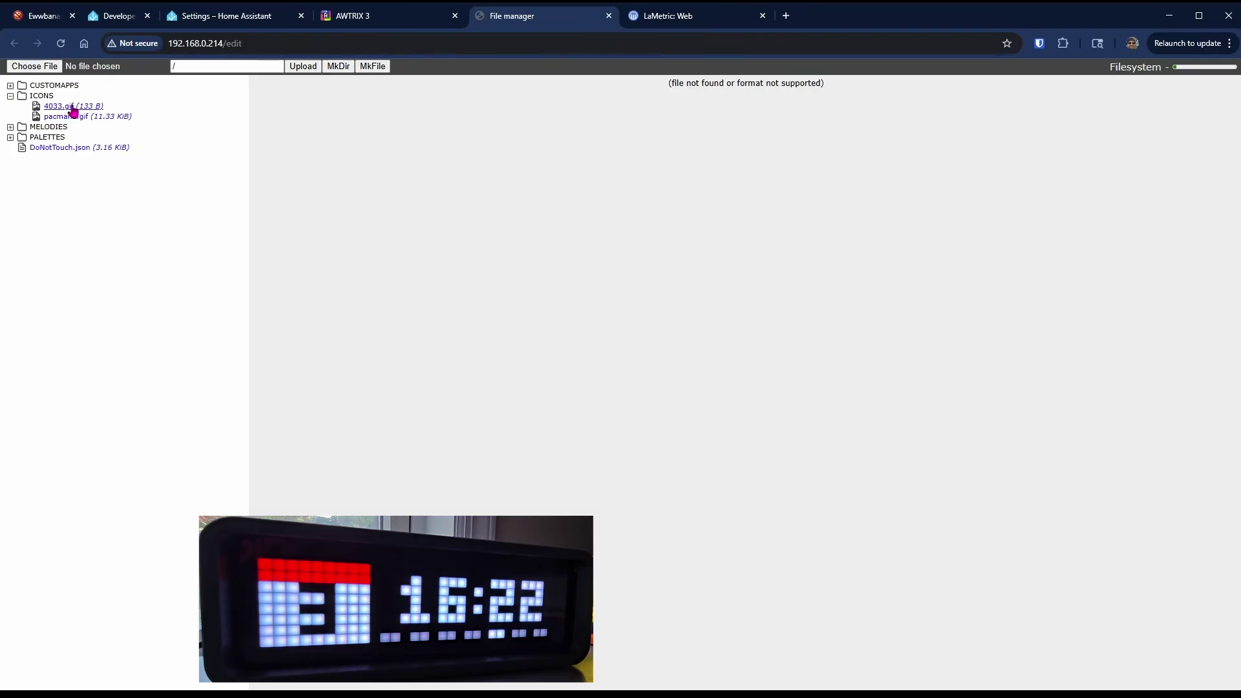
pyautogui.click(234, 20)
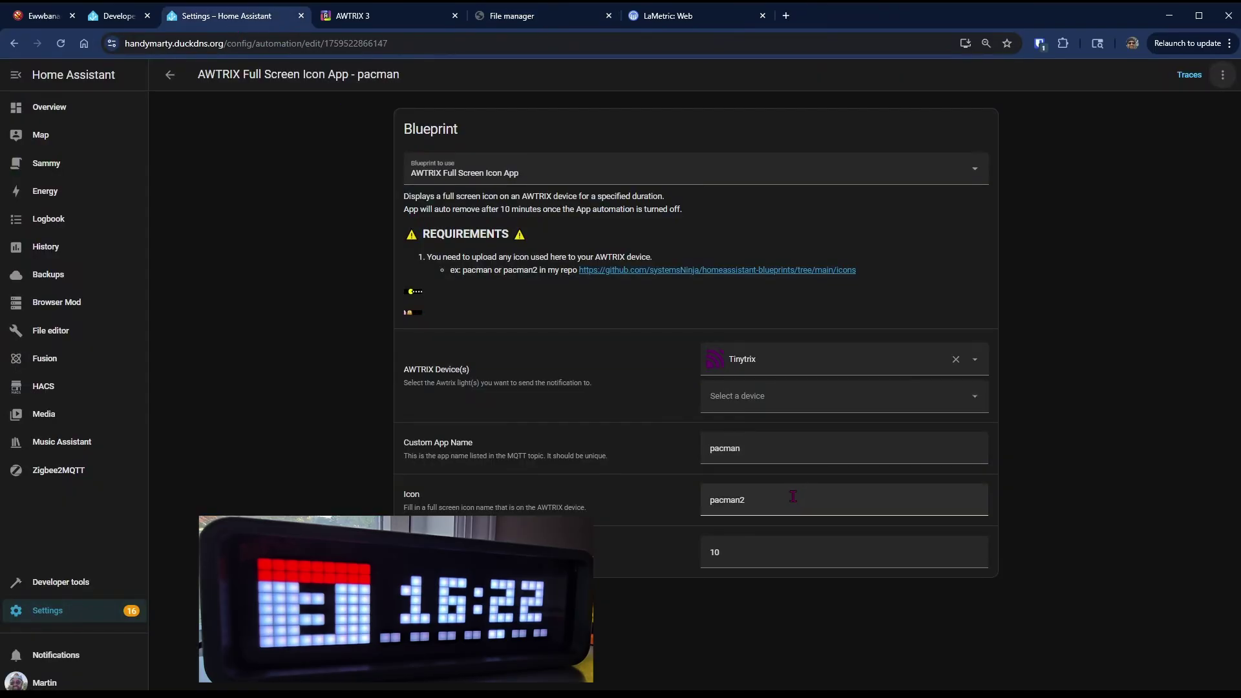
# - Change the automation's icon to 4033, save, and run its actions
pyautogui.doubleClick(728, 500)
pyautogui.write('4033')
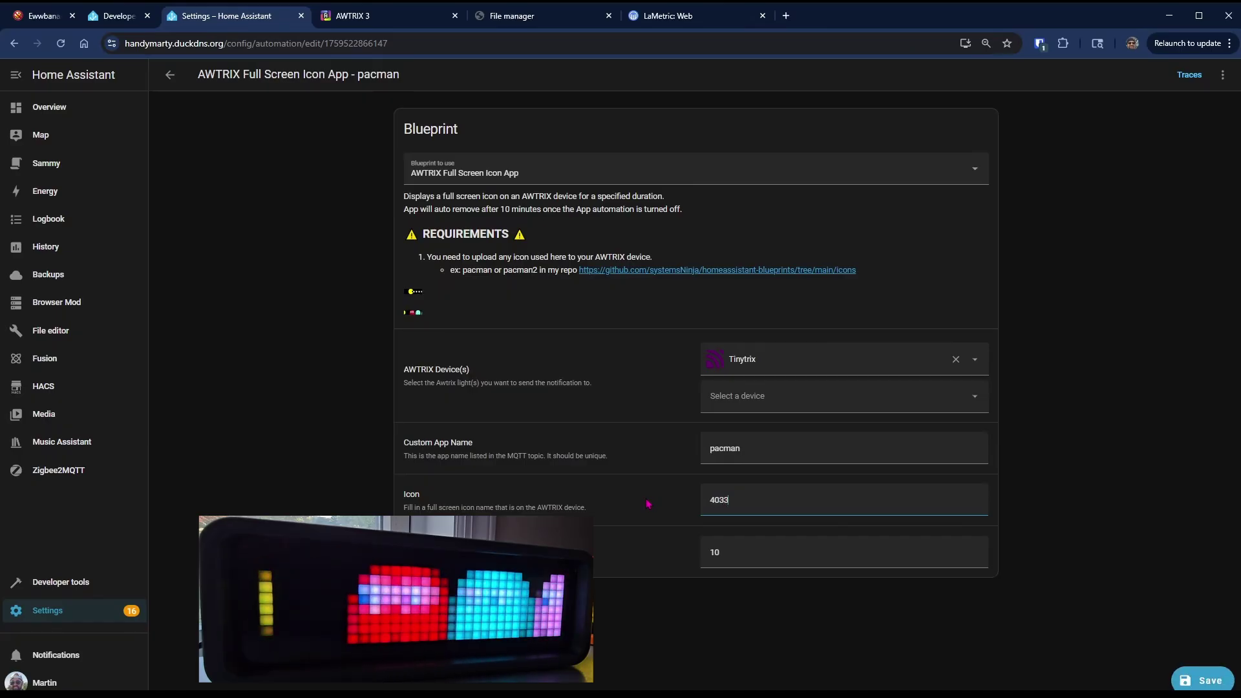
pyautogui.click(1205, 683)
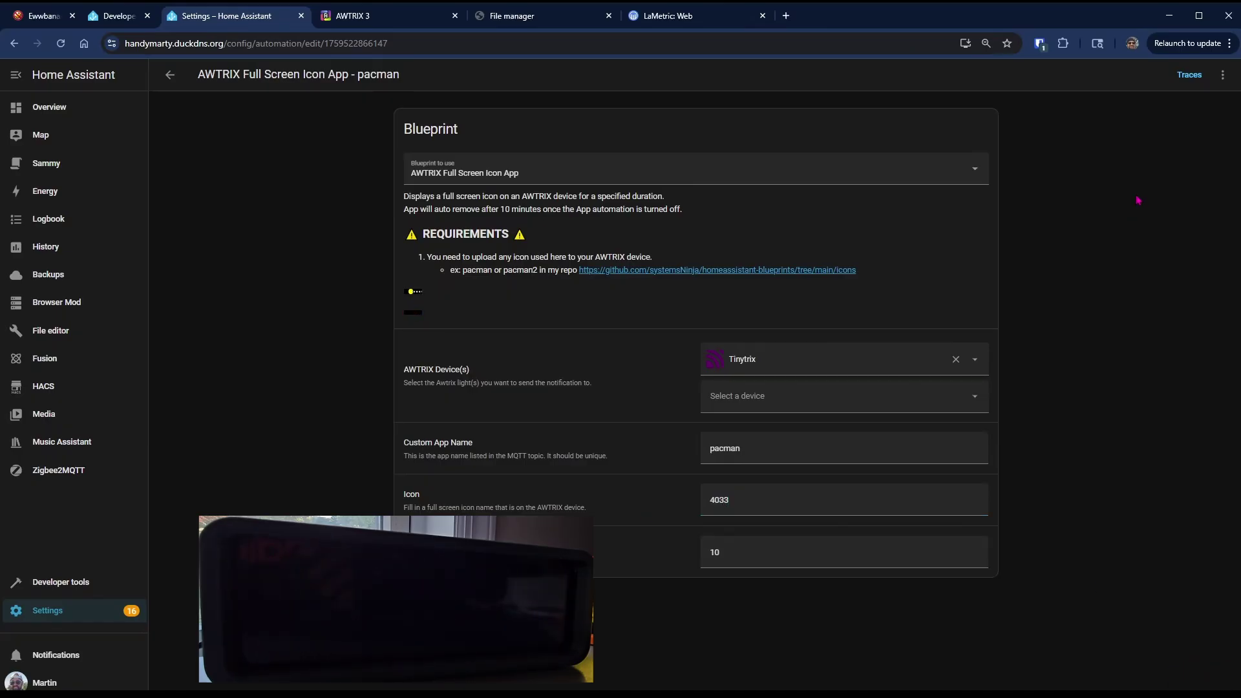
pyautogui.click(1223, 74)
pyautogui.click(1188, 197)
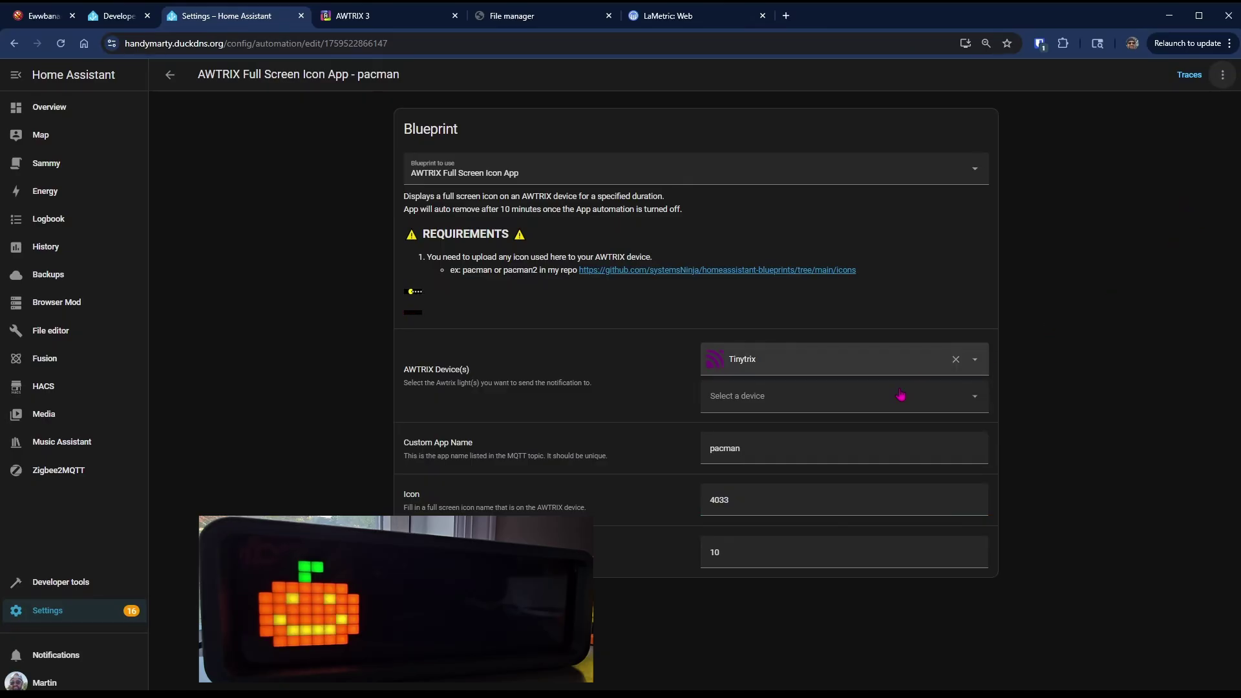
# - Set the icon back to pacman2 and run the actions again
pyautogui.moveTo(841, 453); pyautogui.dragTo(692, 443)
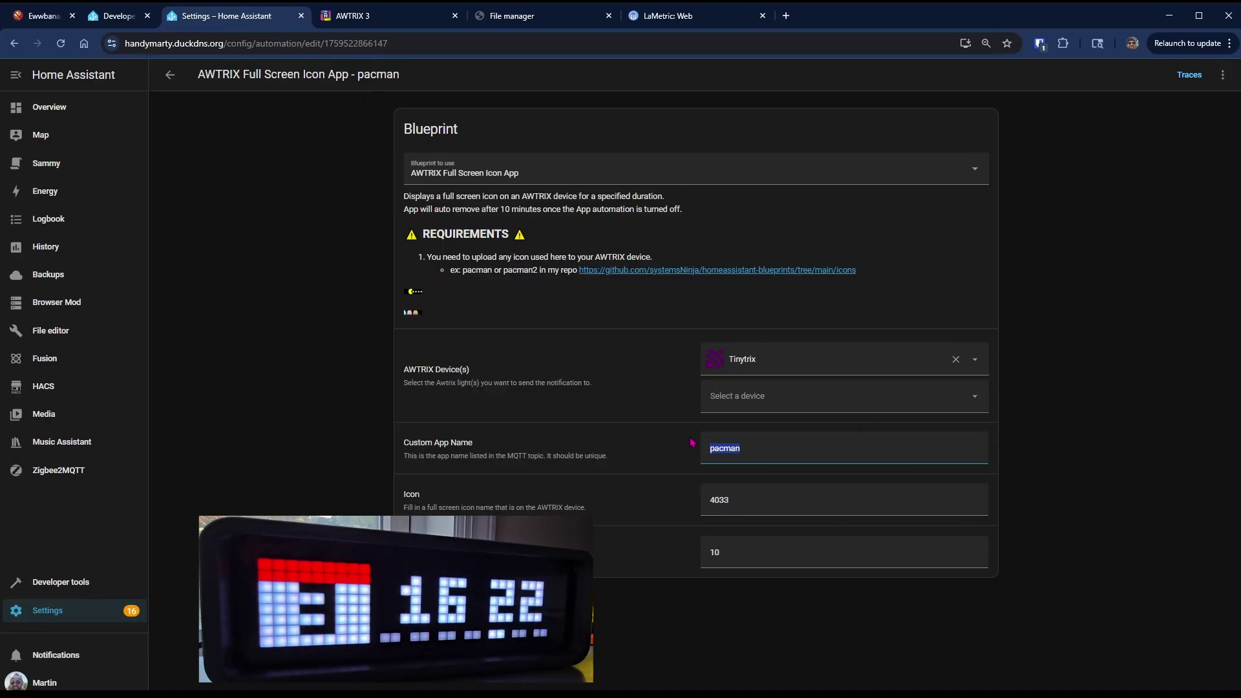
pyautogui.moveTo(854, 500); pyautogui.dragTo(695, 494)
pyautogui.write('pacman2')
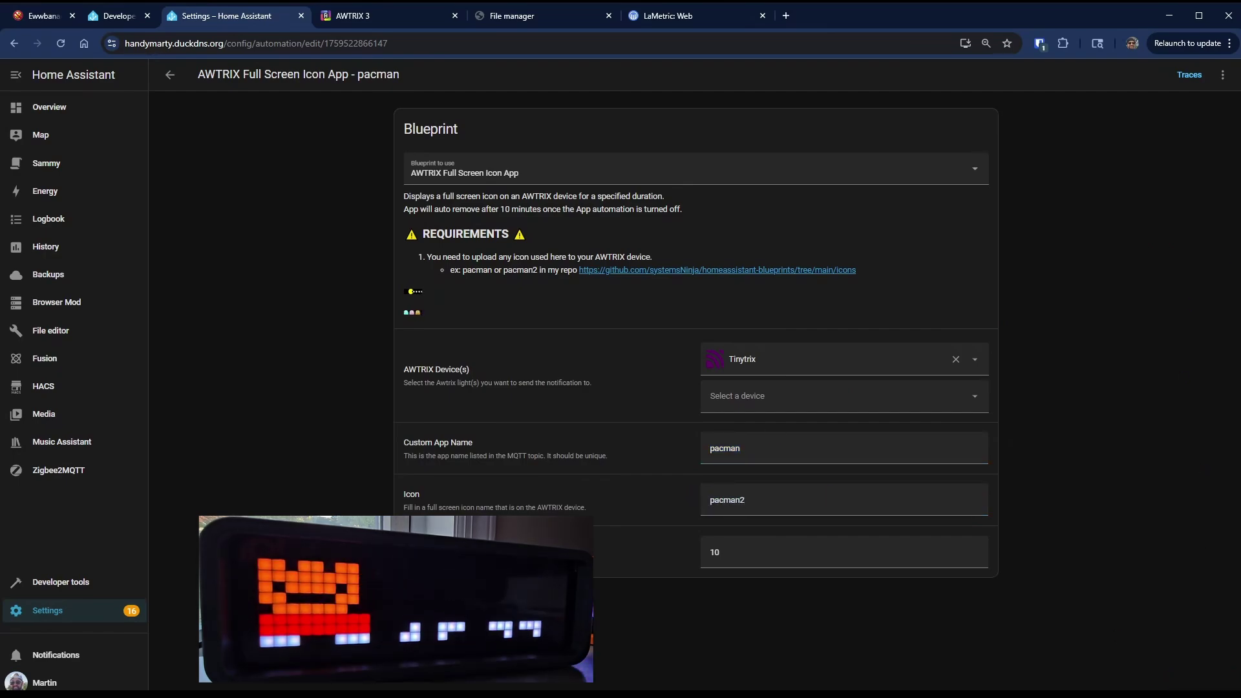
pyautogui.click(1222, 74)
pyautogui.click(1170, 199)
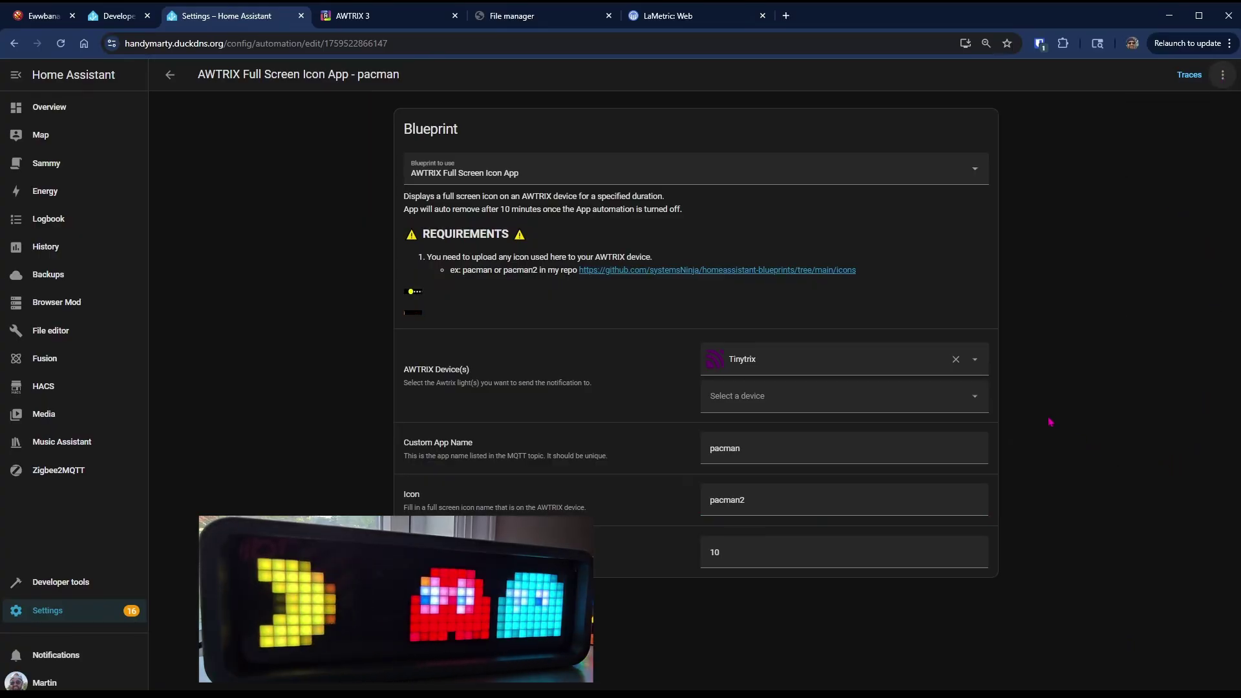
# - Go to the guide's dashboard setup page and open Home Assistant's AWTRIX Overview dashboard
pyautogui.click(23, 21)
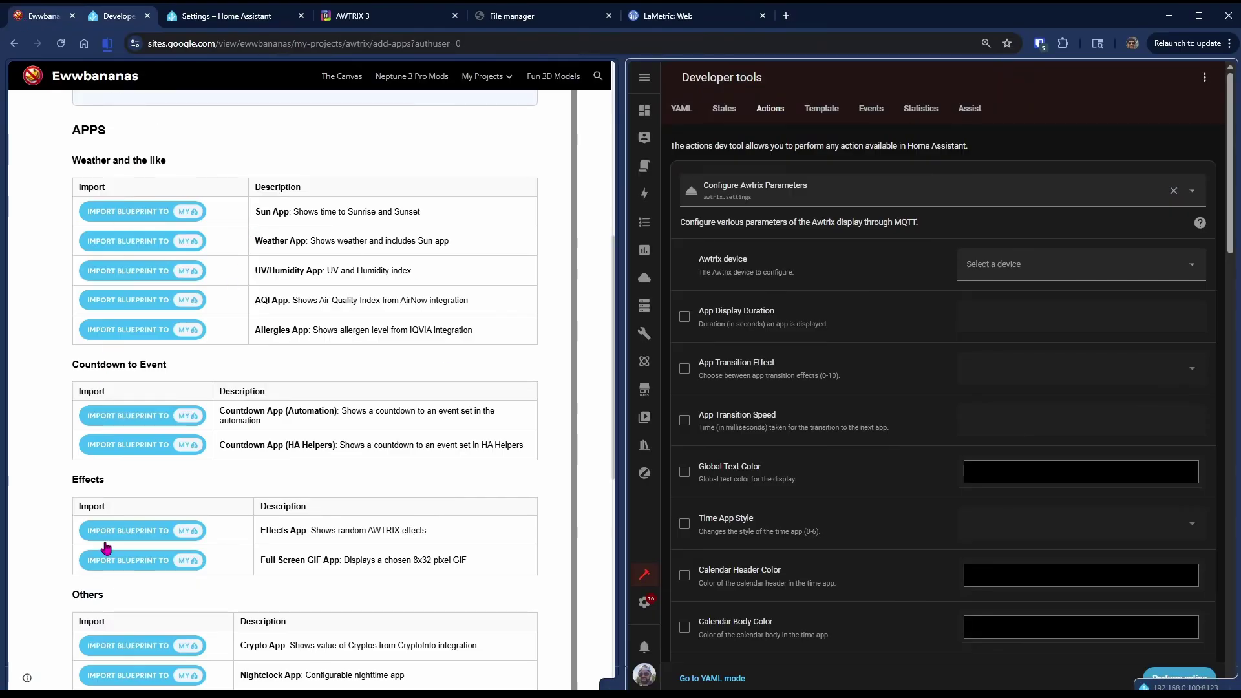
pyautogui.scroll(-5, 106, 546)
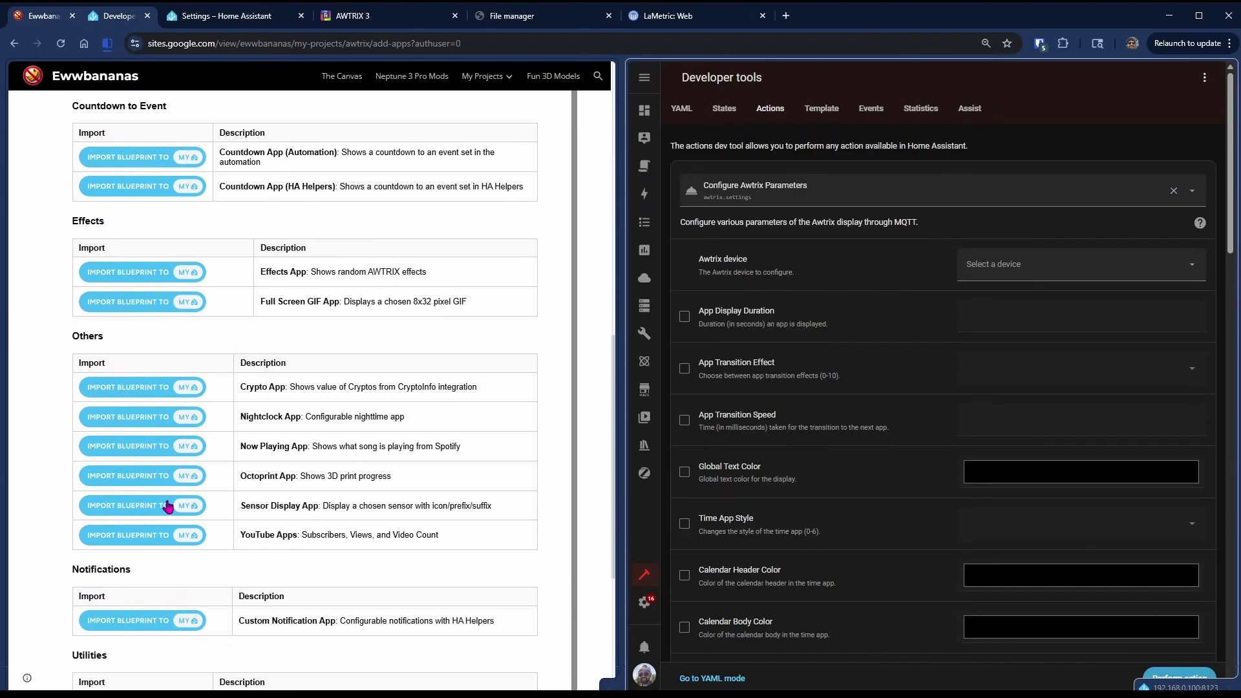
pyautogui.click(1085, 109)
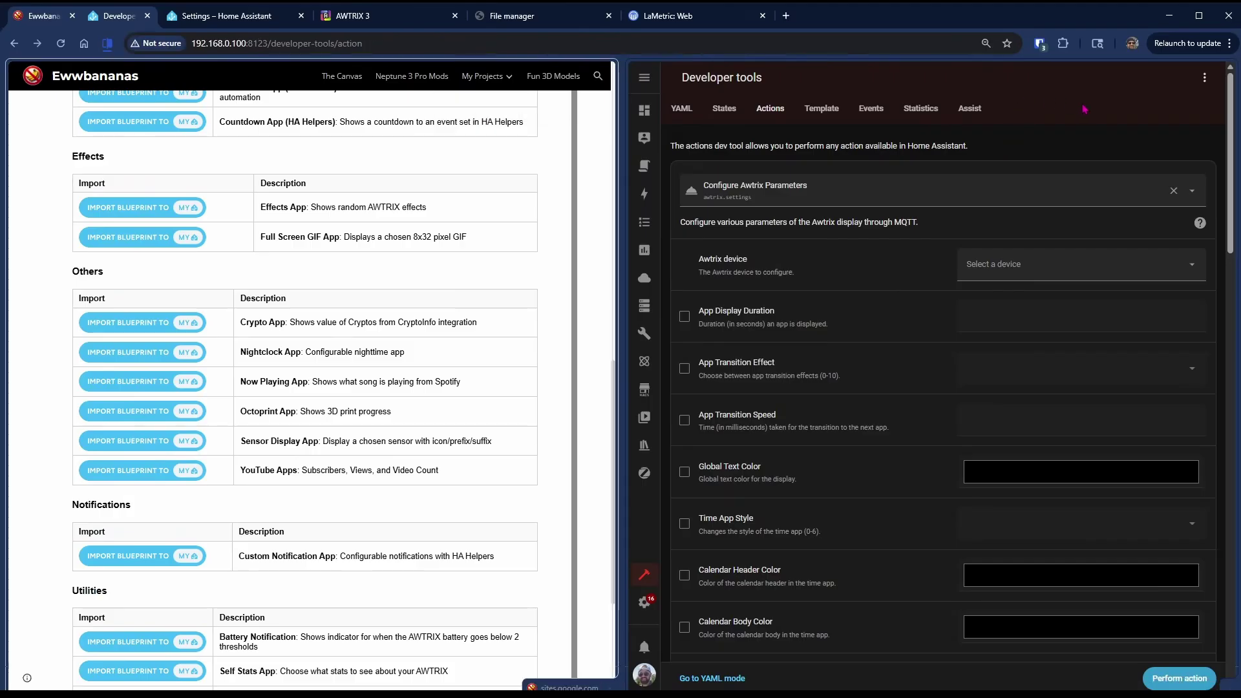
pyautogui.scroll(-4, 380, 349)
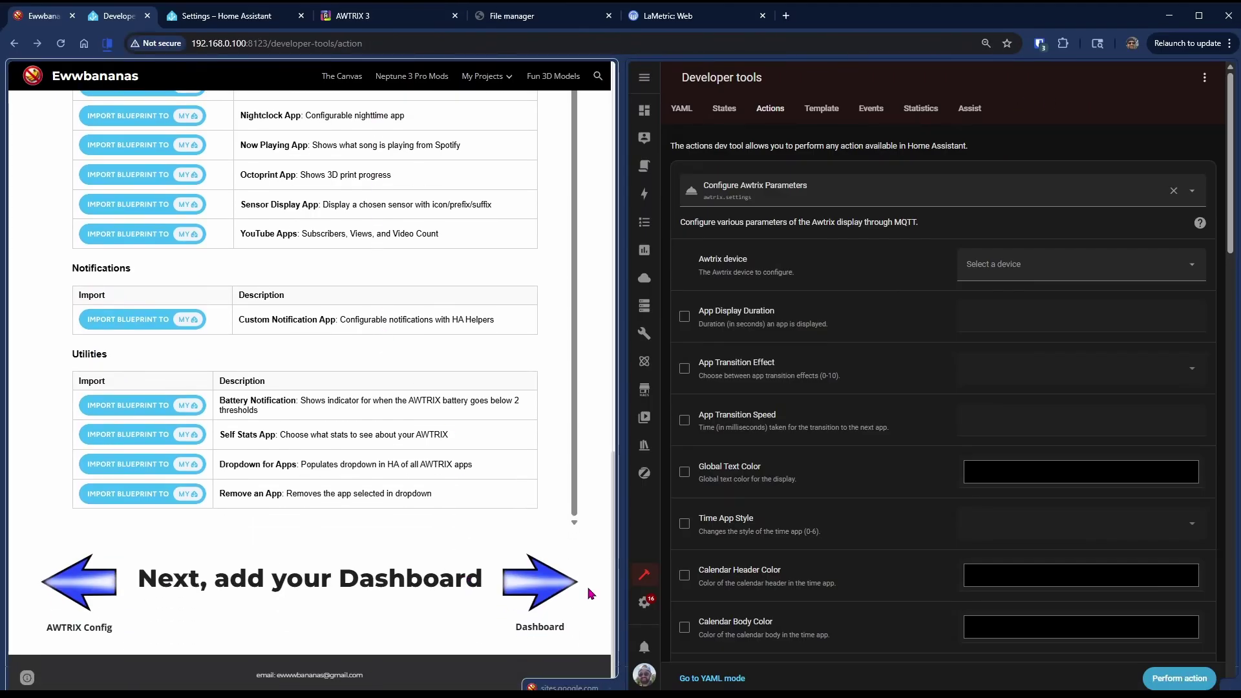
pyautogui.click(540, 585)
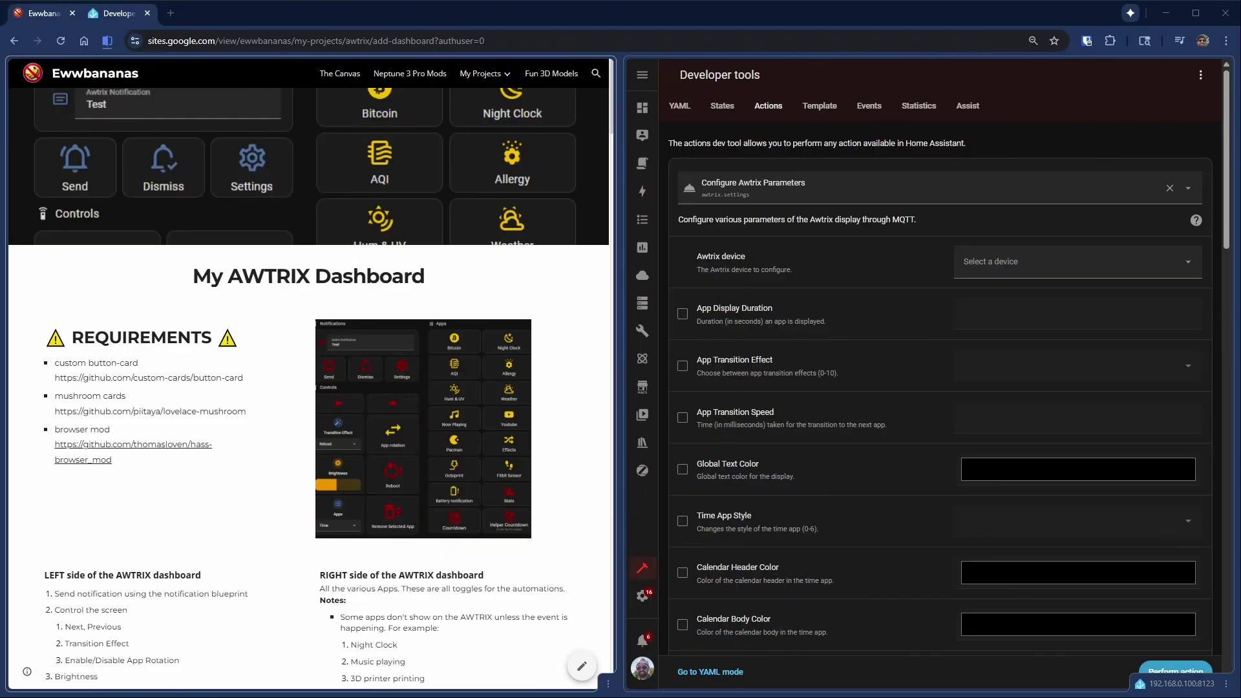
pyautogui.scroll(-1, 309, 388)
pyautogui.scroll(-1, 310, 388)
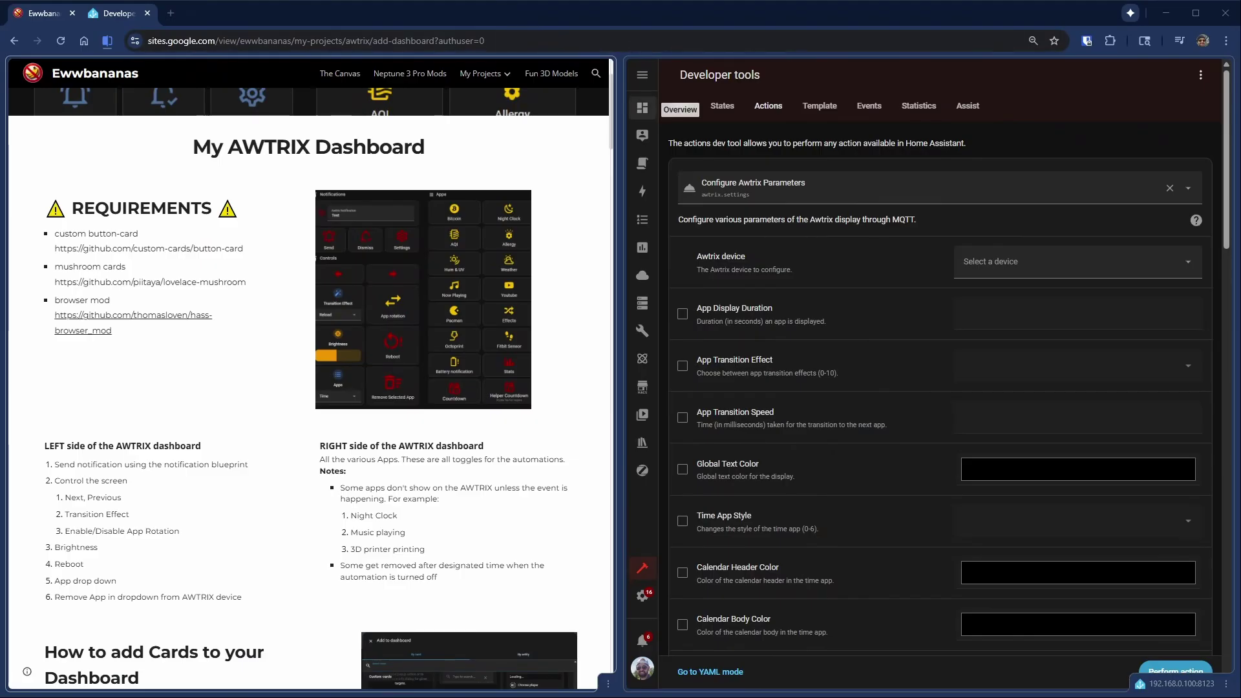
pyautogui.click(640, 119)
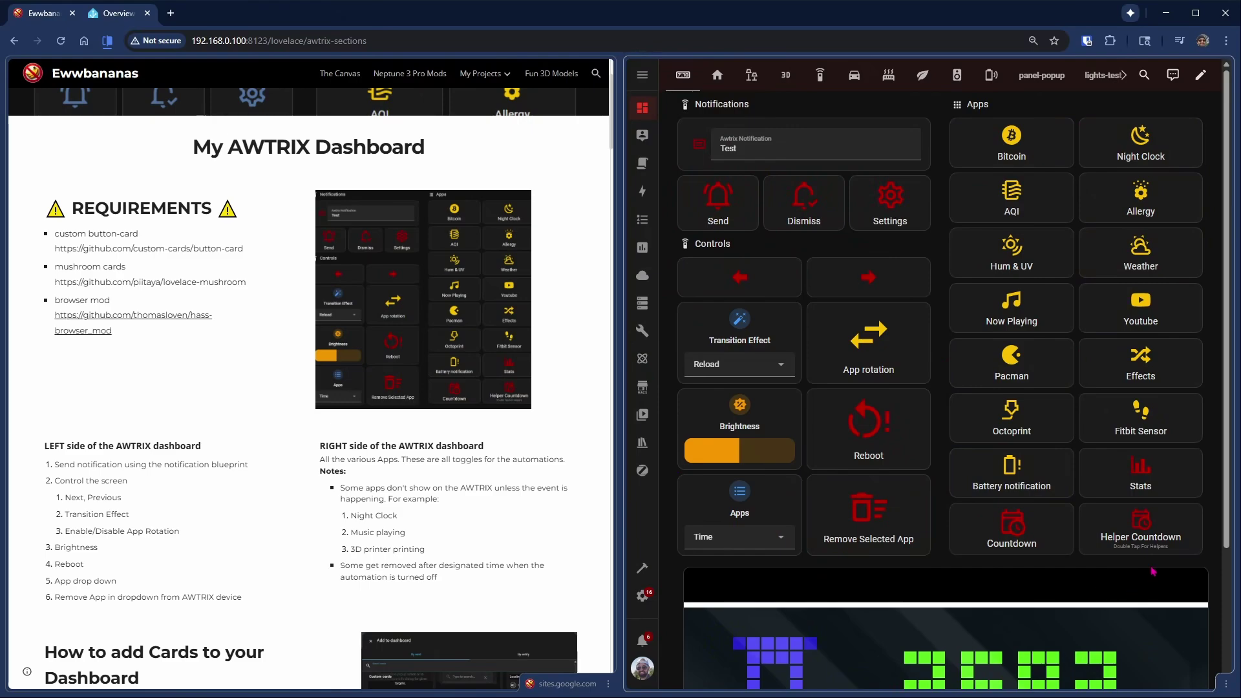
# - Select the guide's LEFT side dashboard card YAML for copying
pyautogui.scroll(-1, 286, 585)
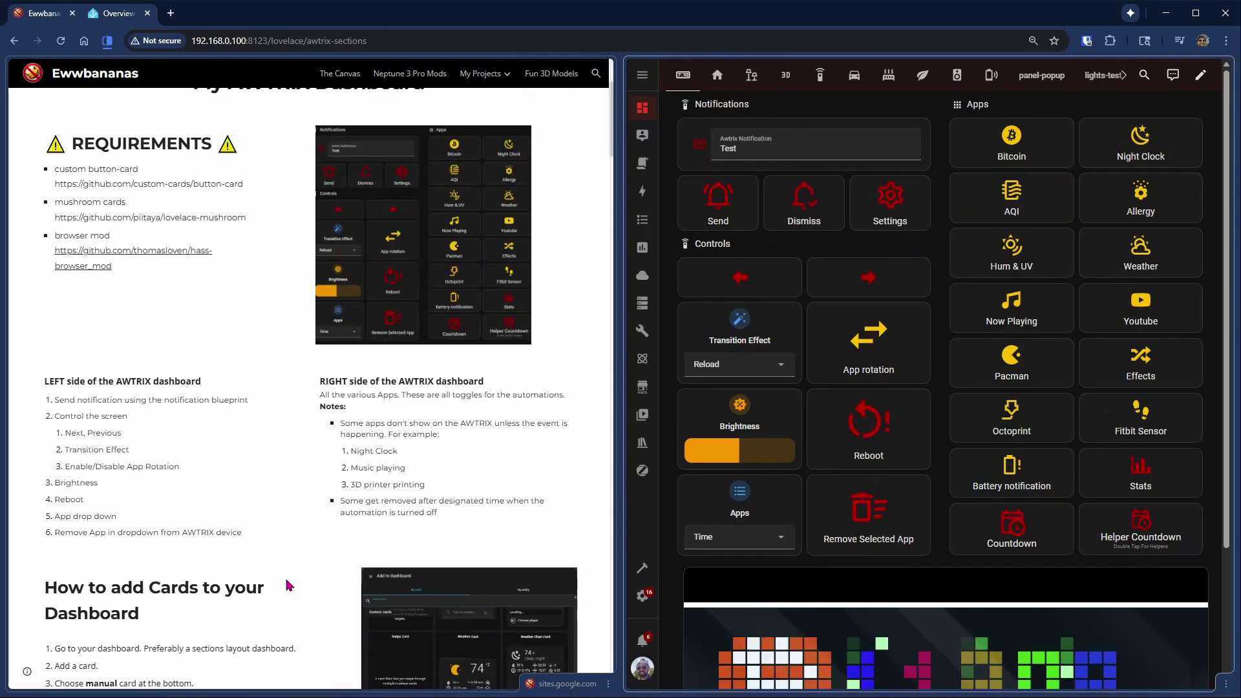
pyautogui.scroll(-3, 286, 585)
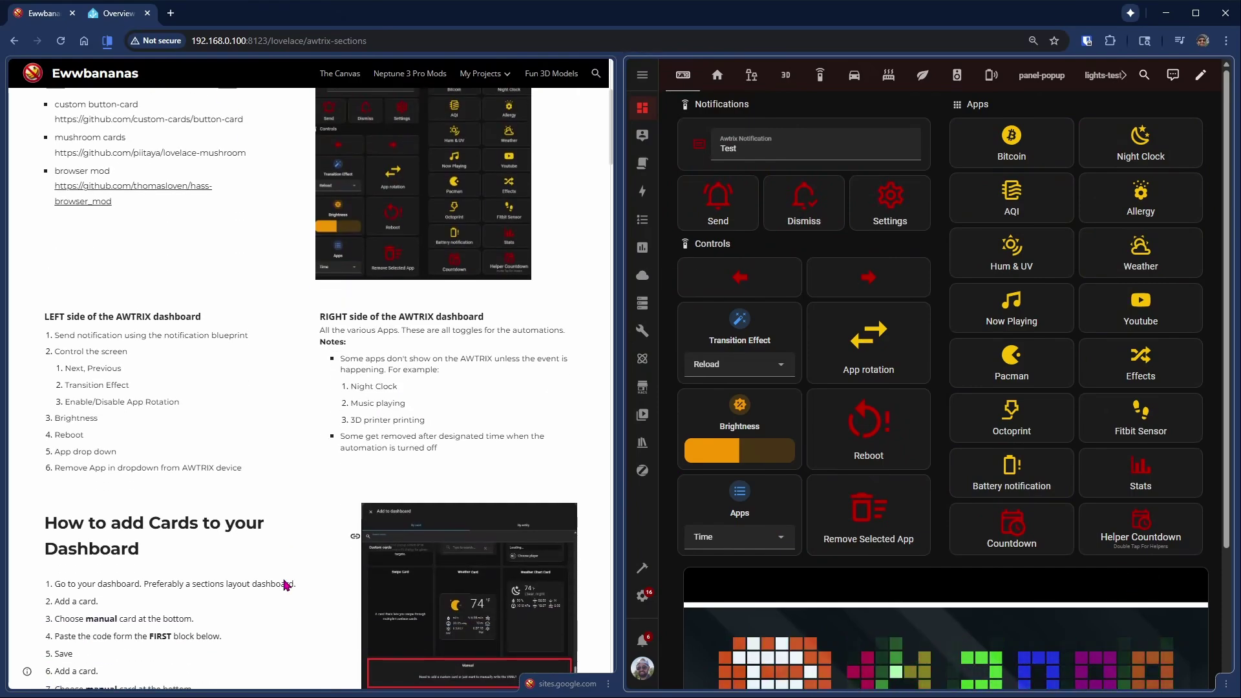
pyautogui.scroll(-2, 286, 586)
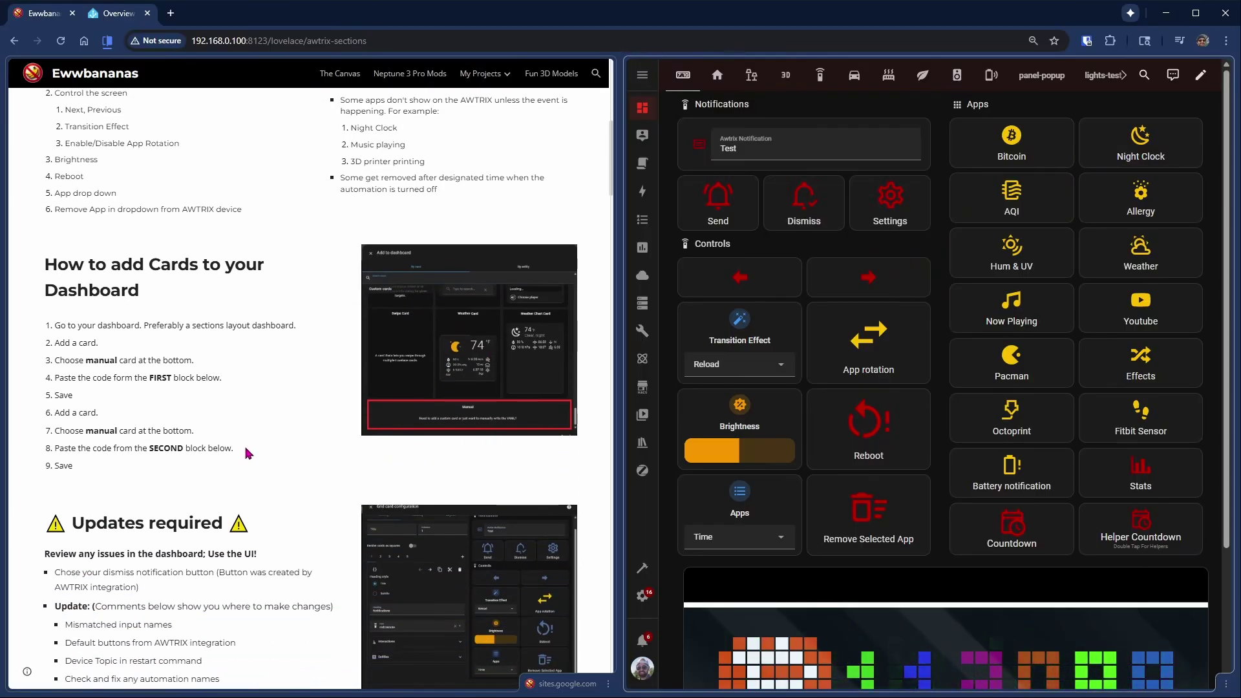
pyautogui.scroll(-2, 248, 453)
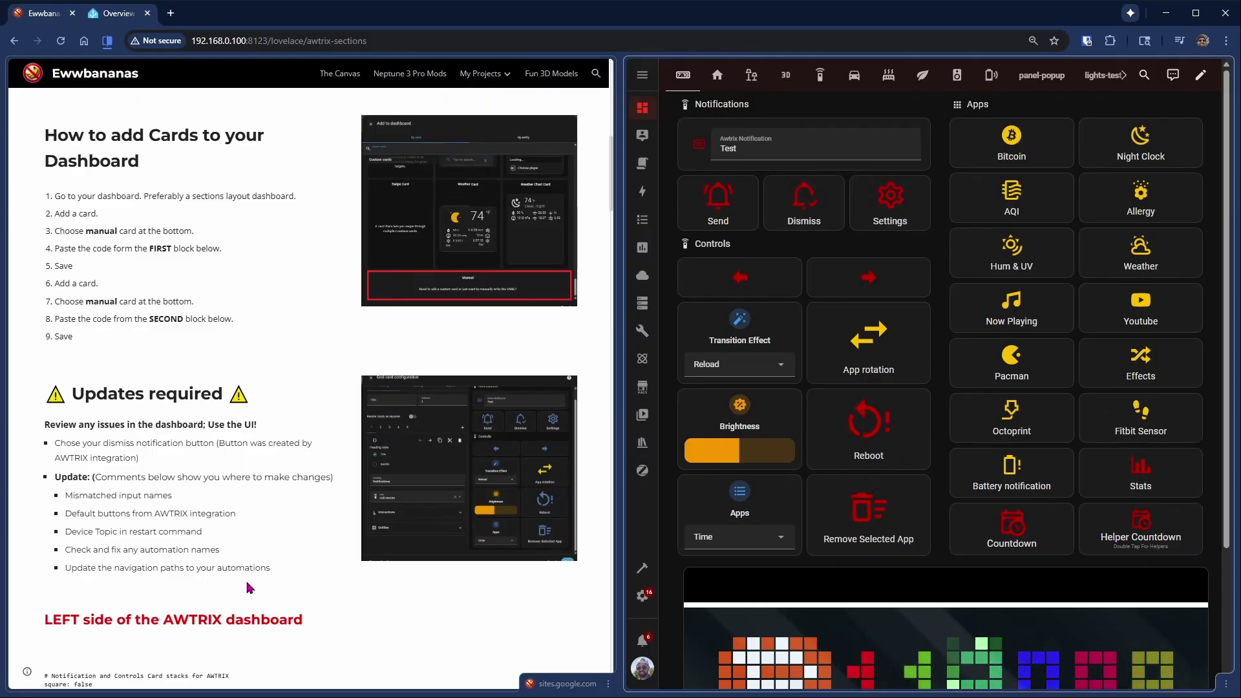
pyautogui.scroll(-1, 246, 585)
pyautogui.scroll(-4, 255, 573)
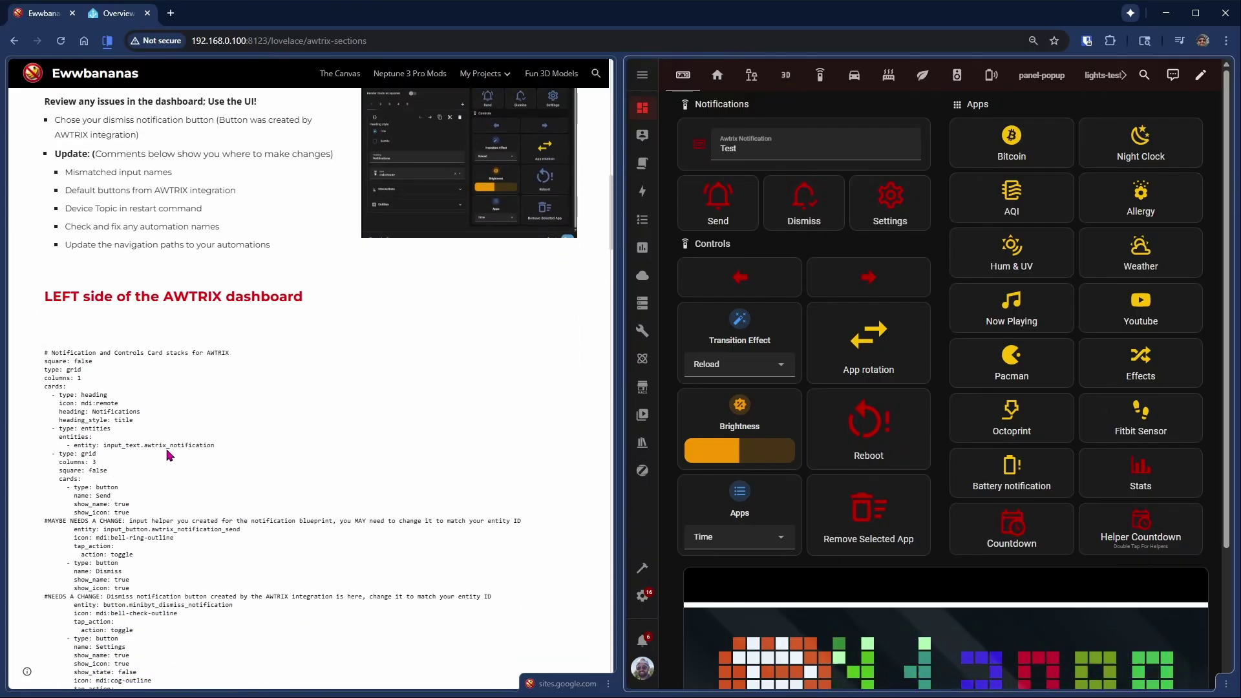
pyautogui.moveTo(42, 350); pyautogui.dragTo(222, 588)
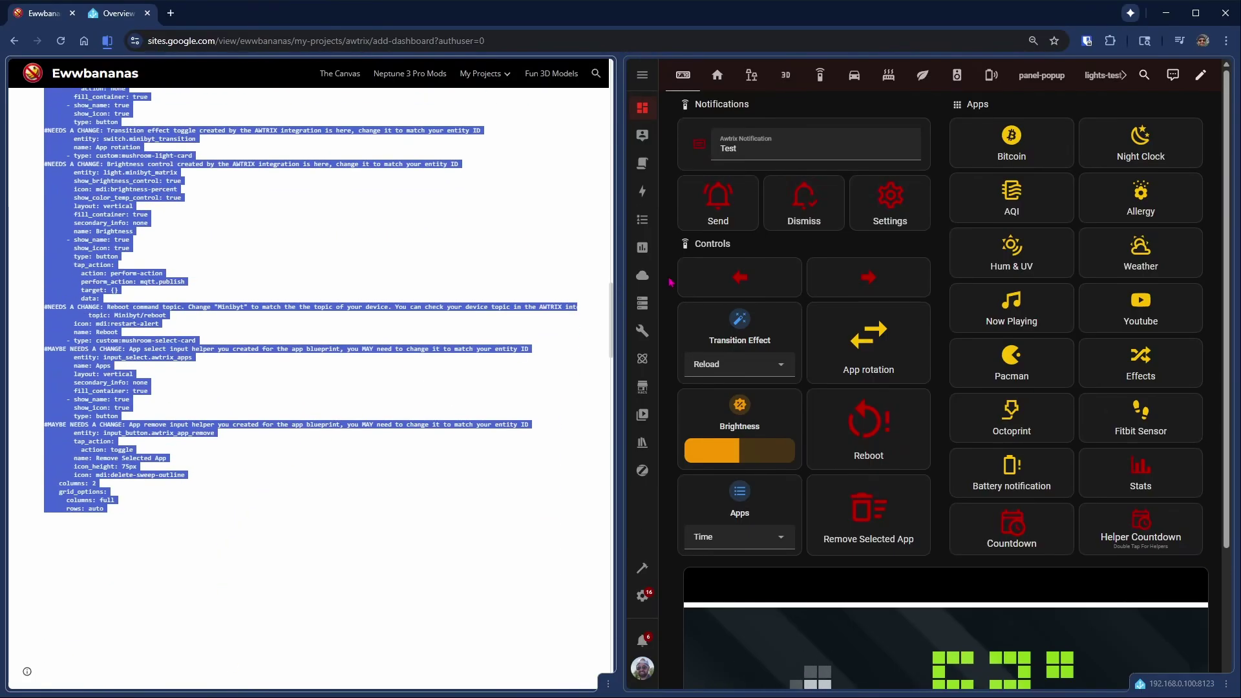
# - Add an 'awtrix-test' view with icon mdi:clock-digital, limited to 2 sections wide
pyautogui.click(1201, 76)
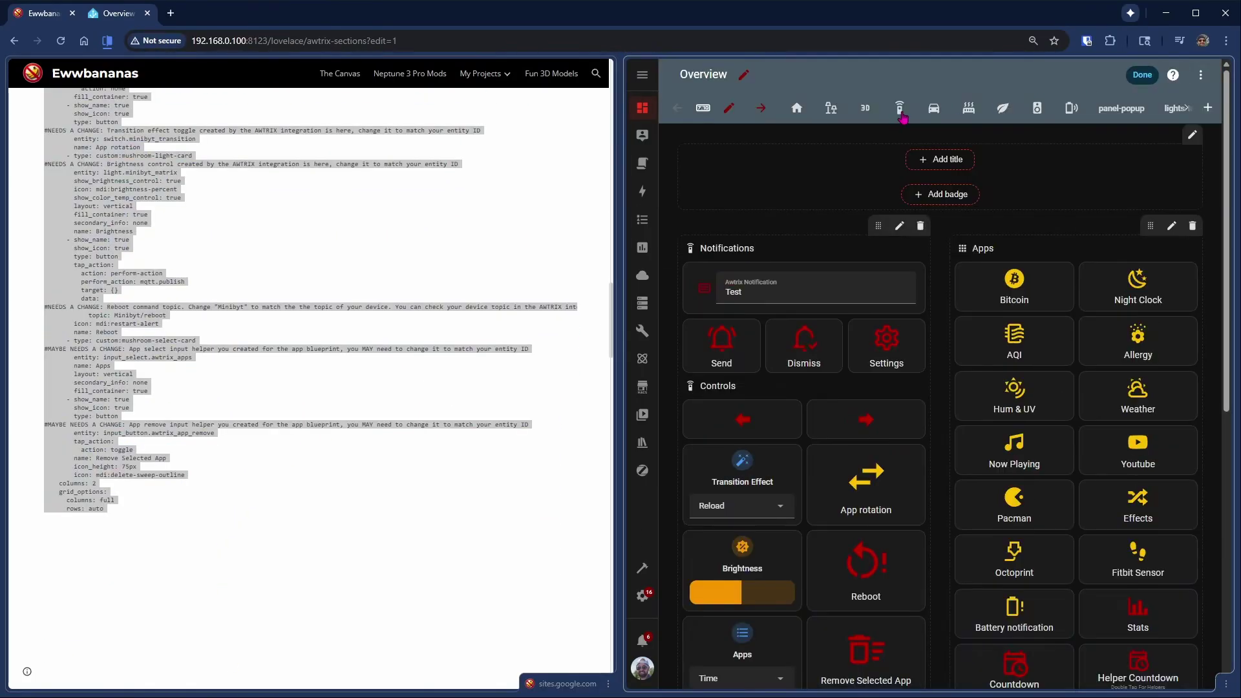
pyautogui.click(1208, 107)
pyautogui.click(852, 245)
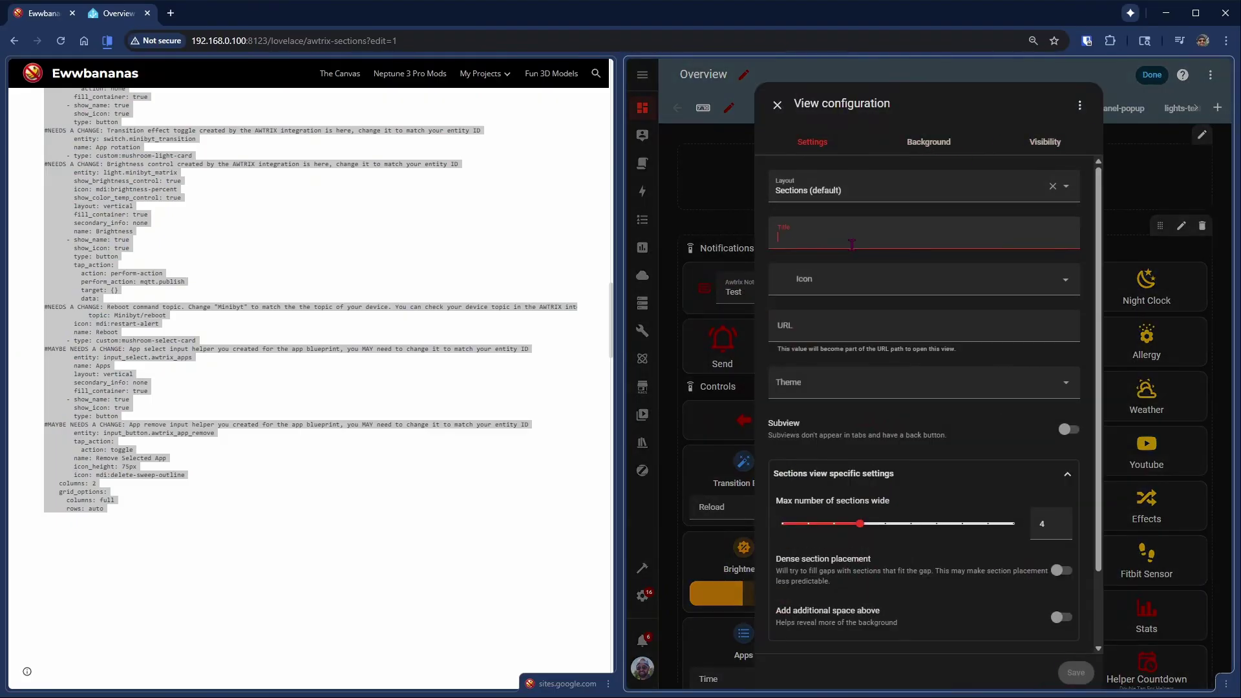
pyautogui.write('awtrix-te')
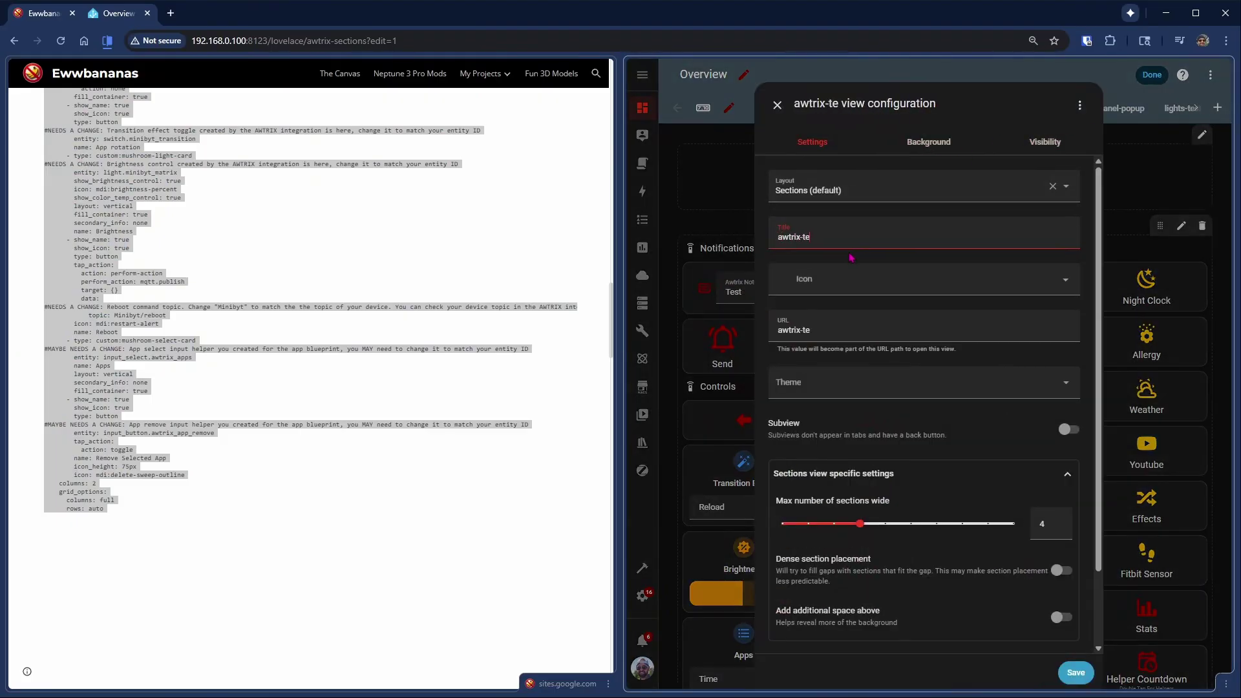
pyautogui.write('st')
pyautogui.click(865, 275)
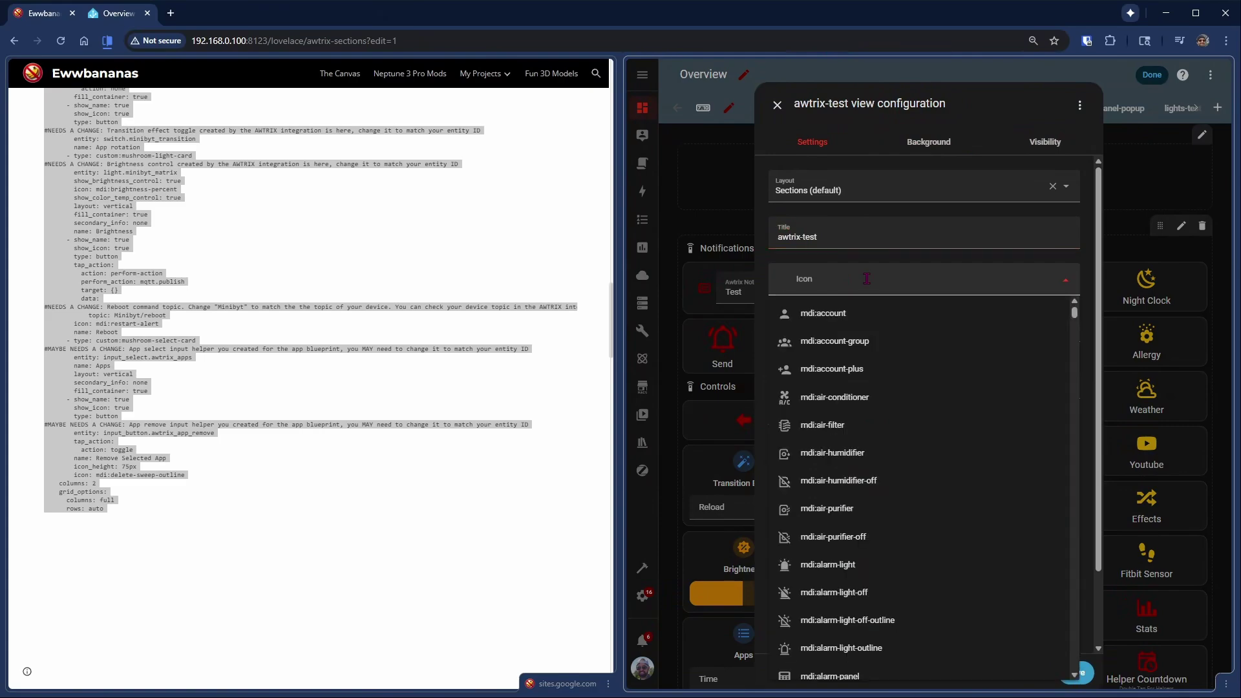
pyautogui.write('clock')
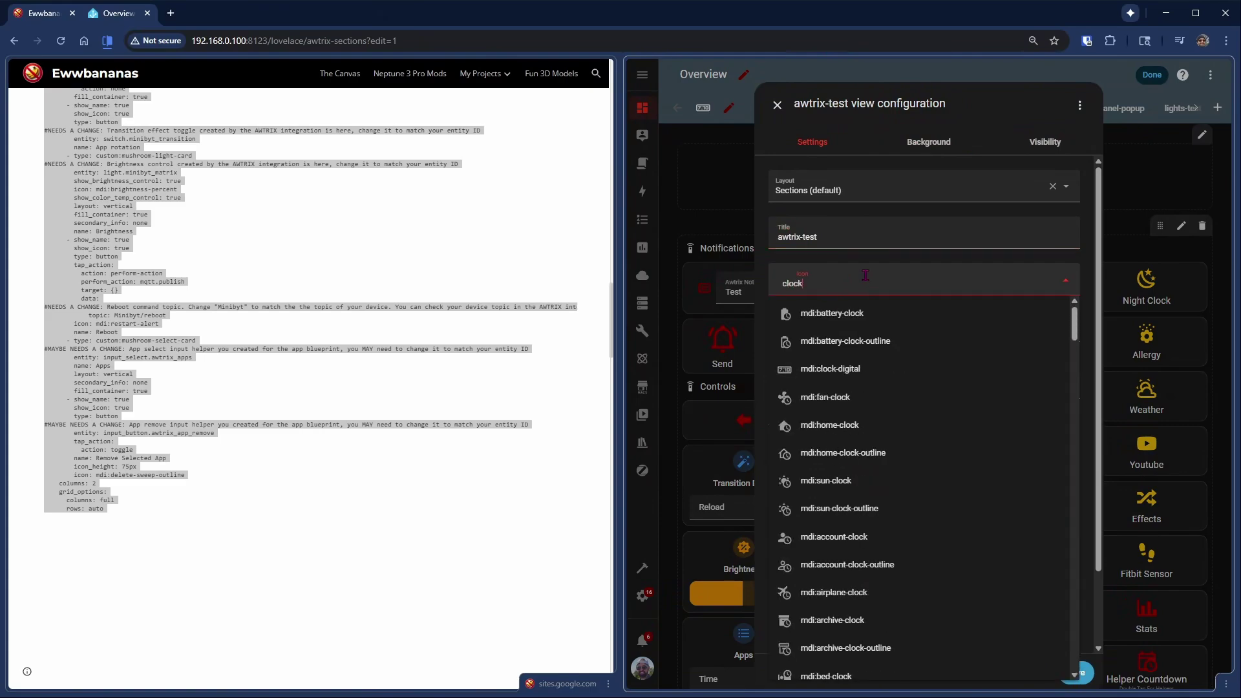
pyautogui.click(829, 369)
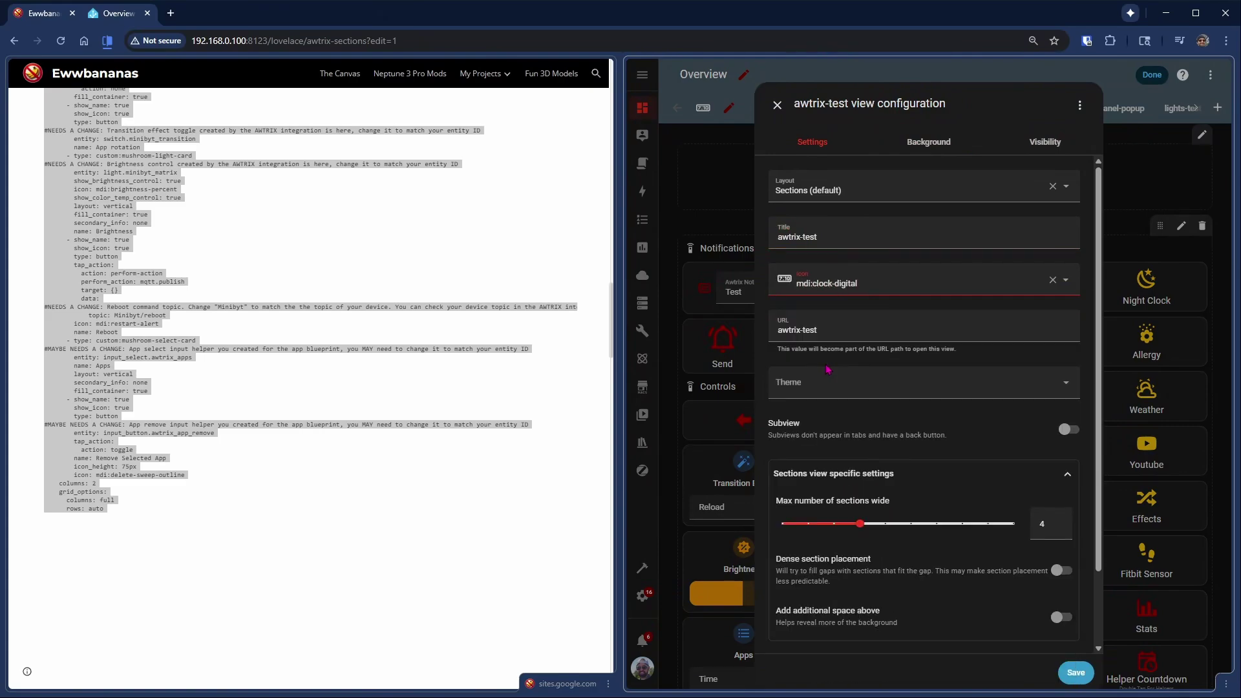
pyautogui.doubleClick(1060, 542)
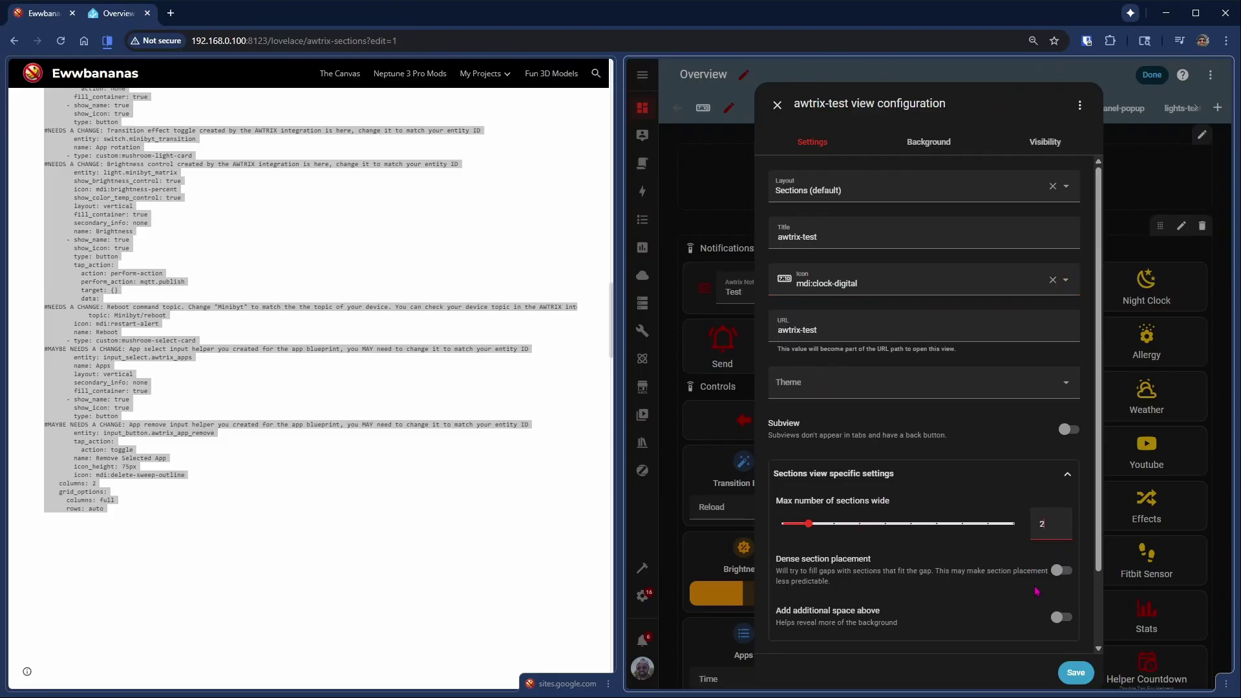
pyautogui.click(1076, 673)
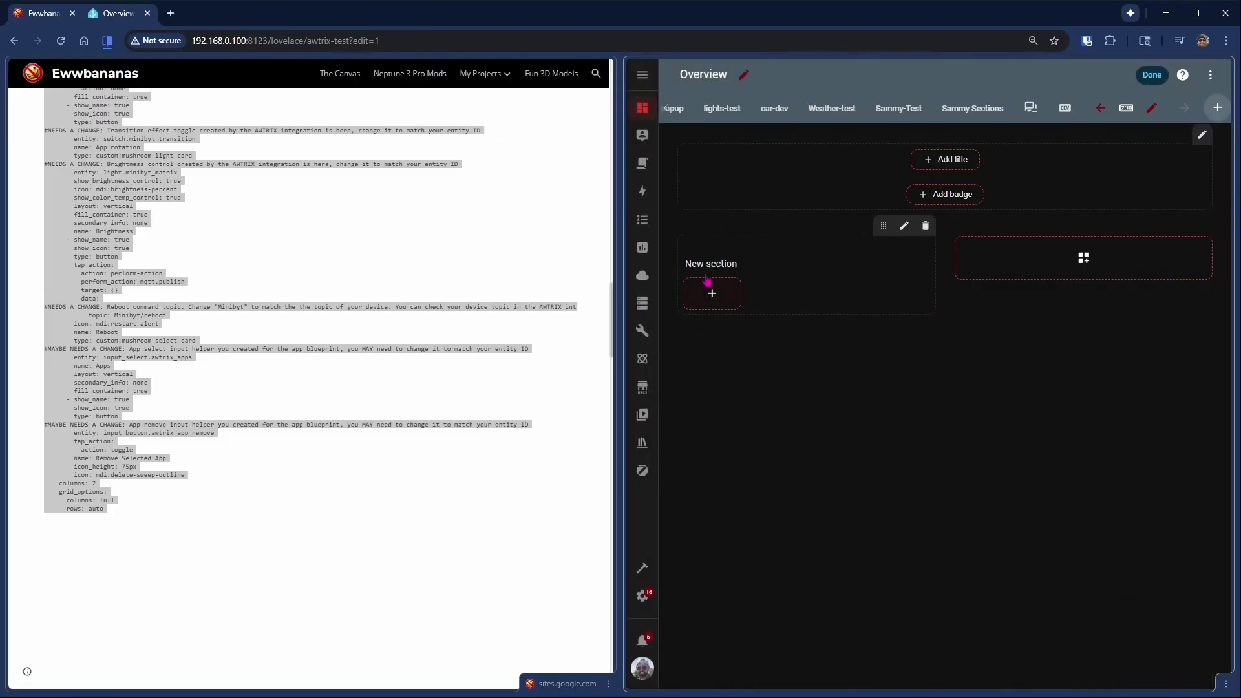
# - Delete the empty default section and paste the copied YAML into a manual card
pyautogui.moveTo(790, 257)
pyautogui.click(924, 248)
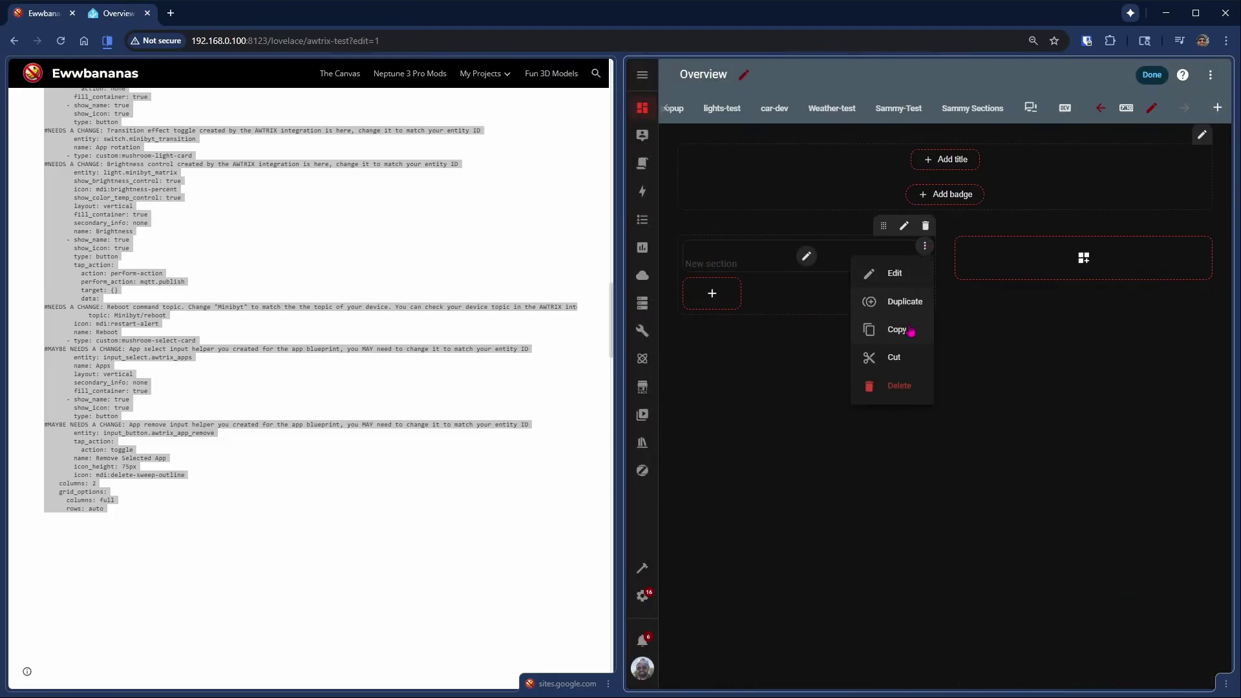
pyautogui.click(904, 390)
pyautogui.click(740, 269)
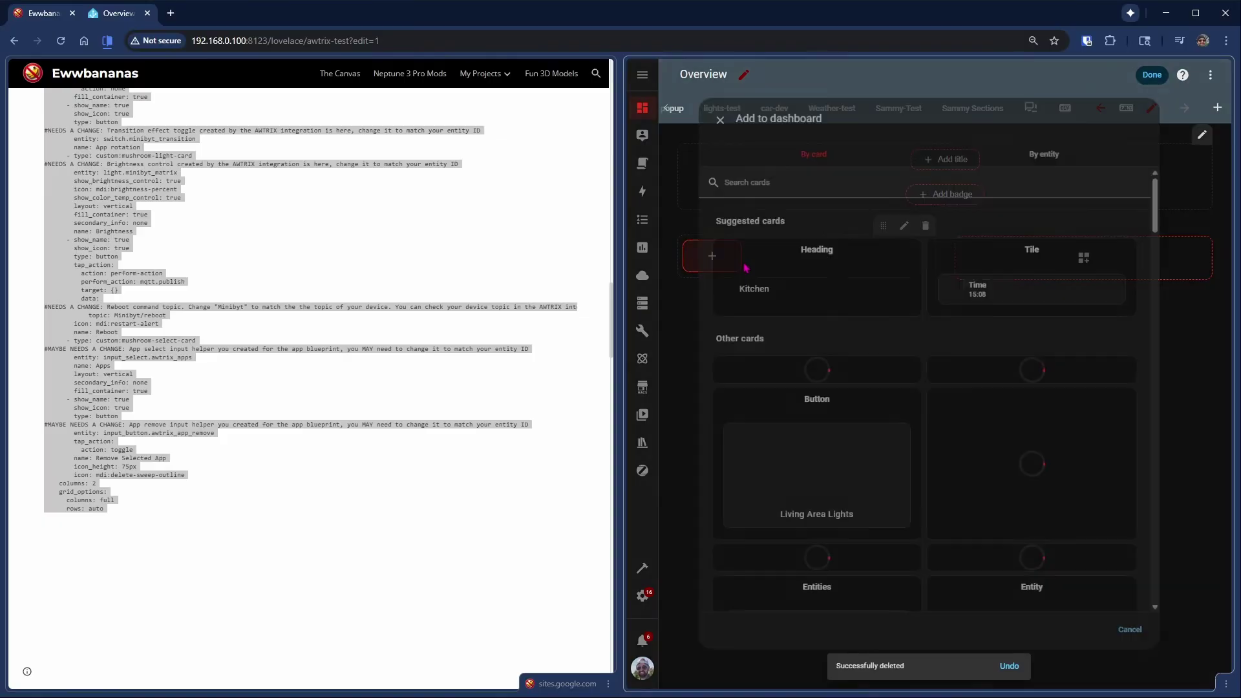
pyautogui.scroll(-10, 900, 446)
pyautogui.scroll(-15, 945, 601)
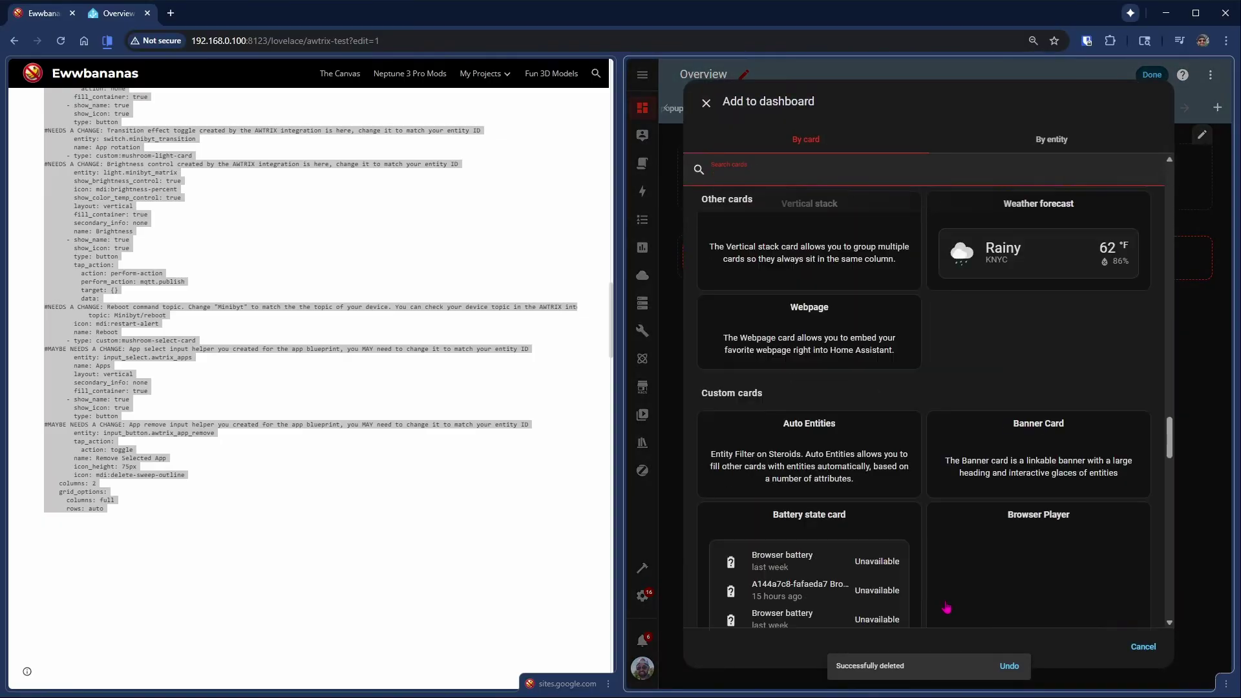
pyautogui.click(964, 582)
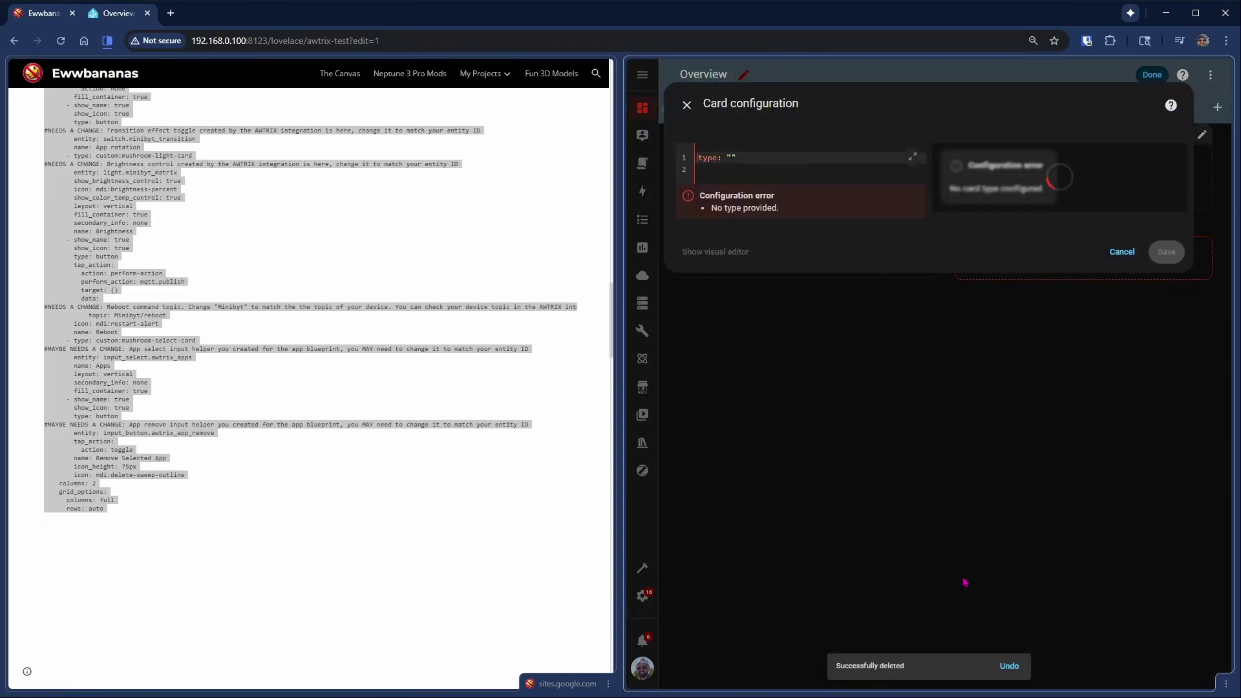
pyautogui.hotkey('ctrl', 'v')
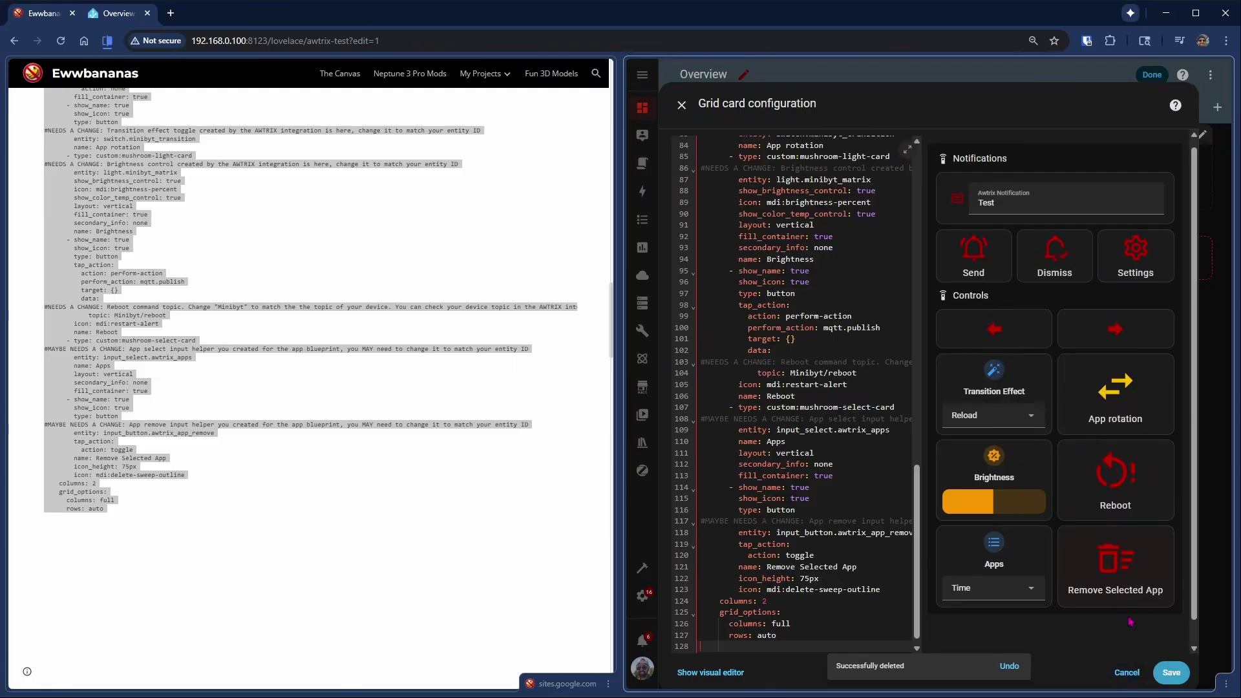
# - Change the Dismiss button's entity on line 31 to button.tinytrix_previous_app
pyautogui.scroll(15, 818, 281)
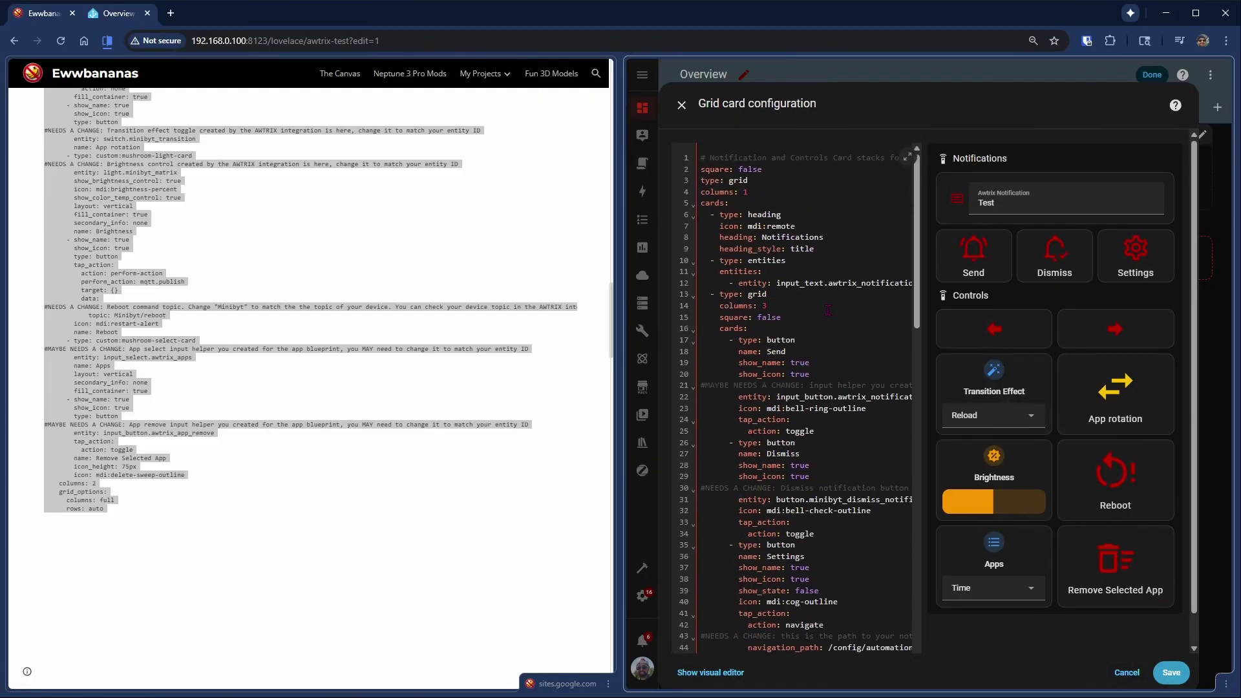
pyautogui.click(811, 499)
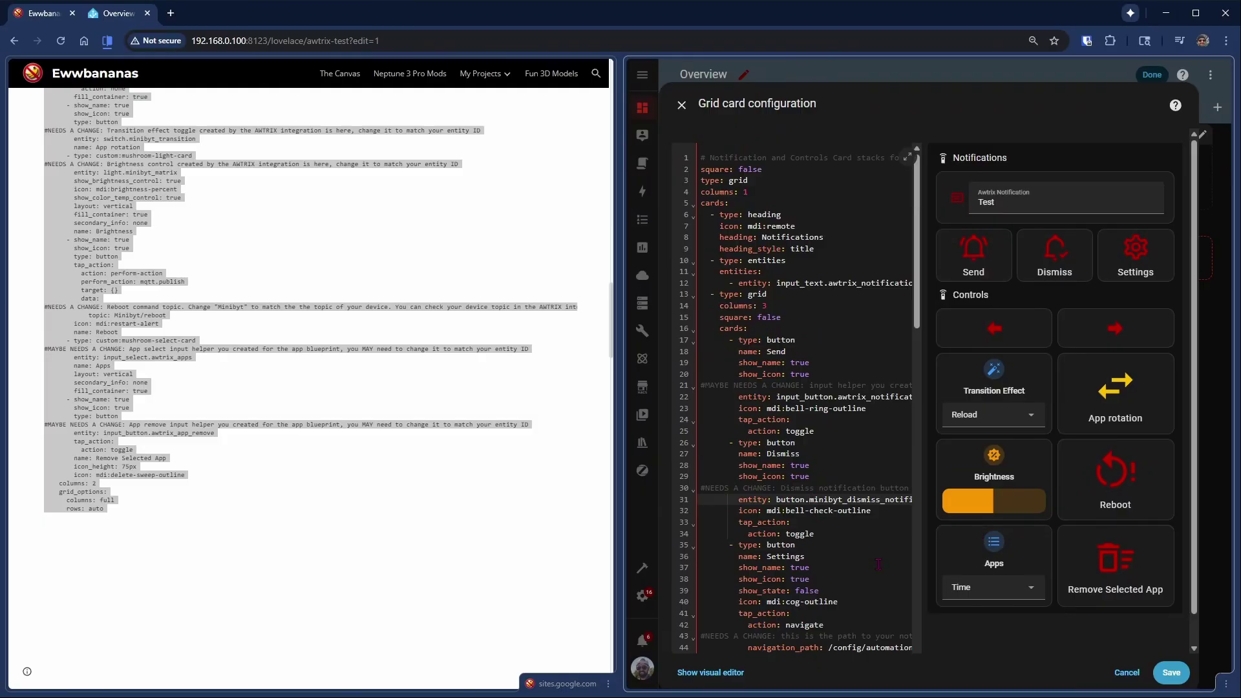
pyautogui.hotkey('shift', 'End')
pyautogui.write('tr')
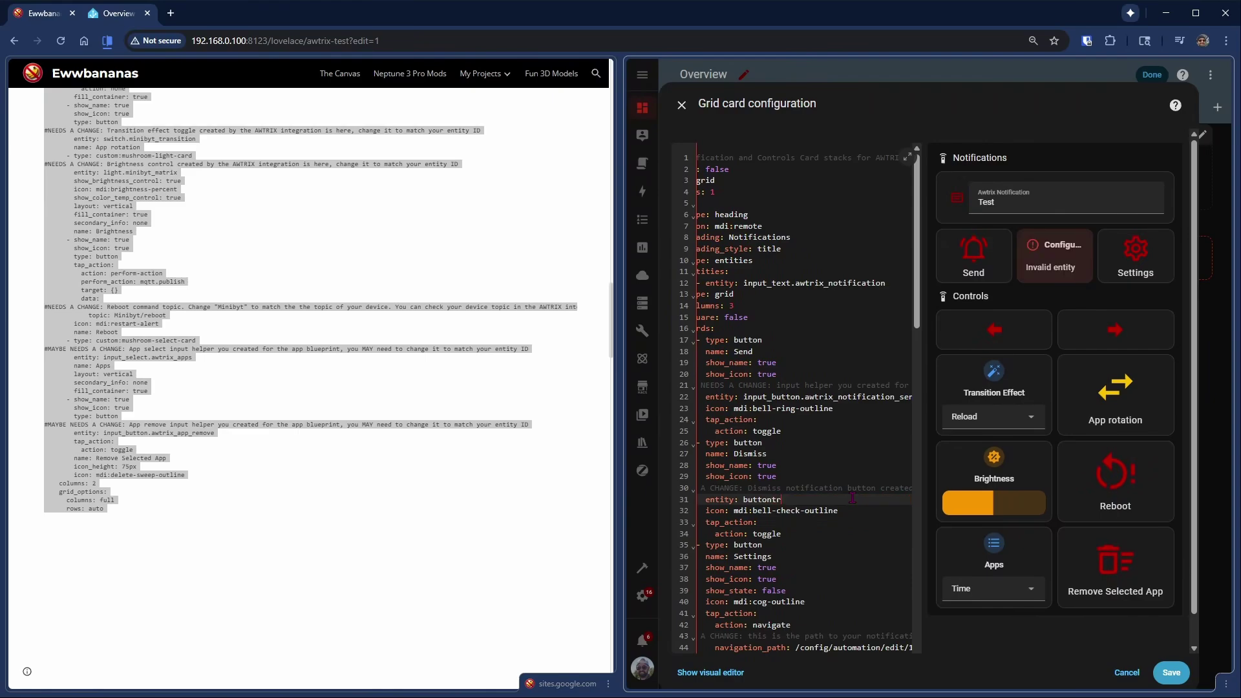
pyautogui.press('BackSpace')
pyautogui.press('BackSpace')
pyautogui.write('.t')
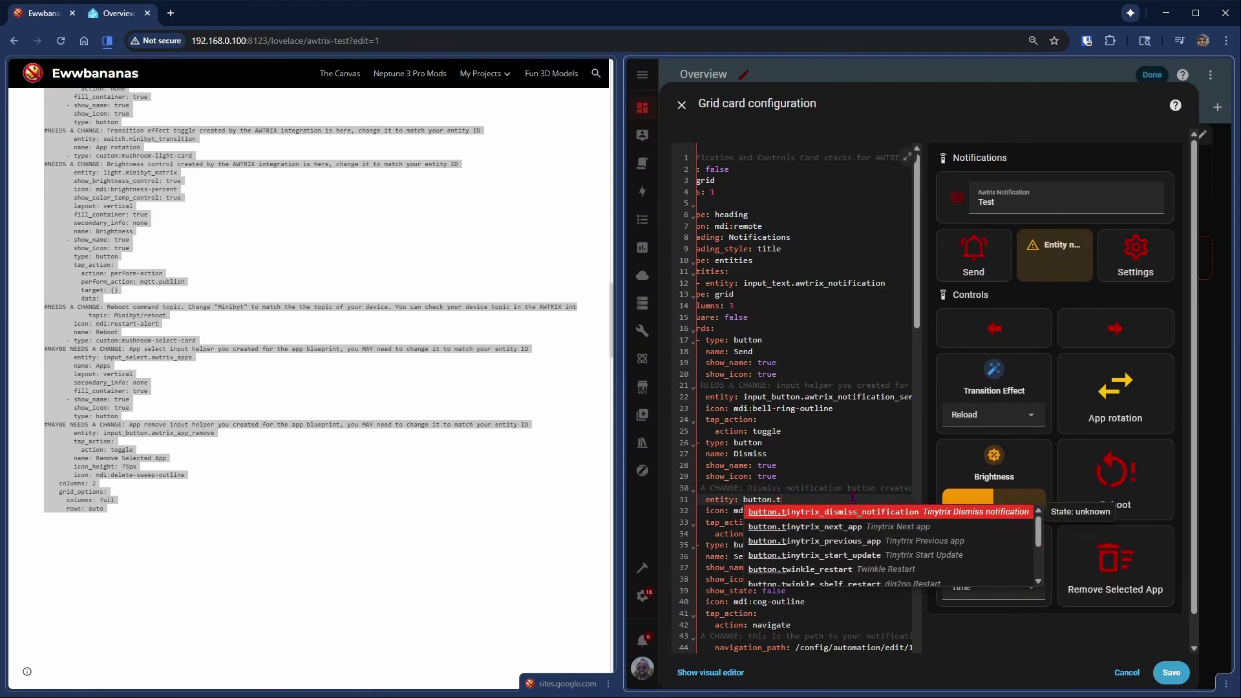
pyautogui.click(871, 542)
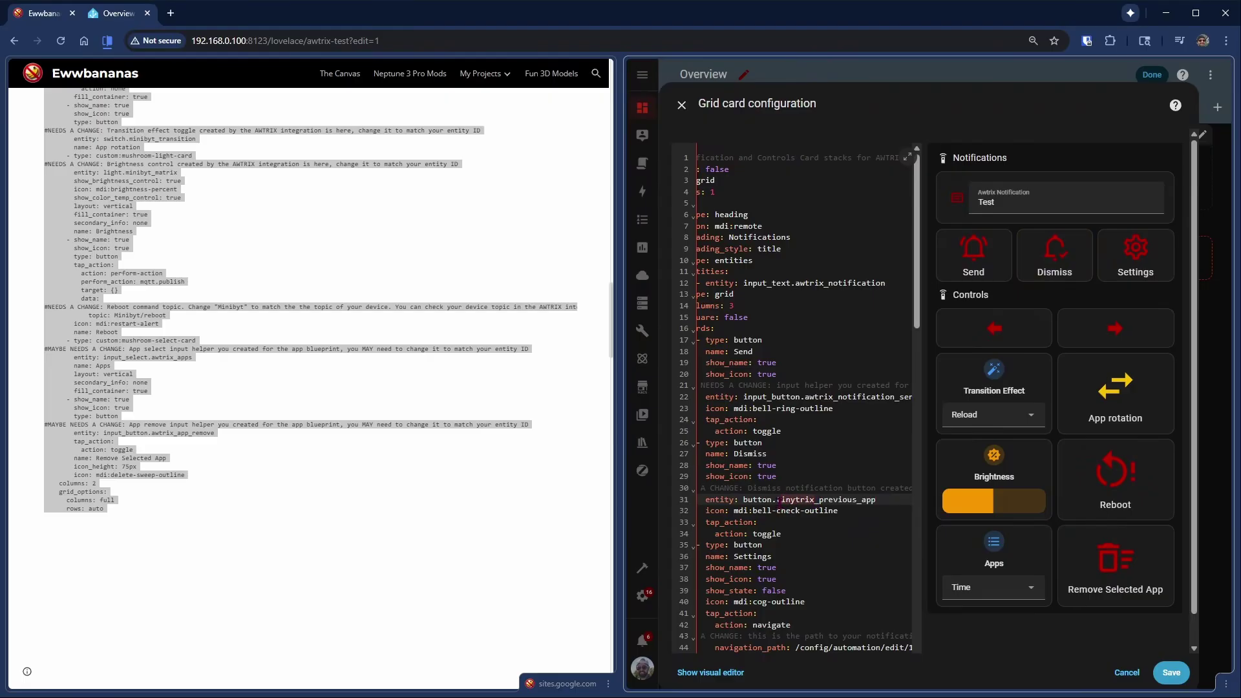
# - Replace every 'minibyt' with 'tinytrix' in the card YAML and save the card
pyautogui.hotkey('ctrl', 'f')
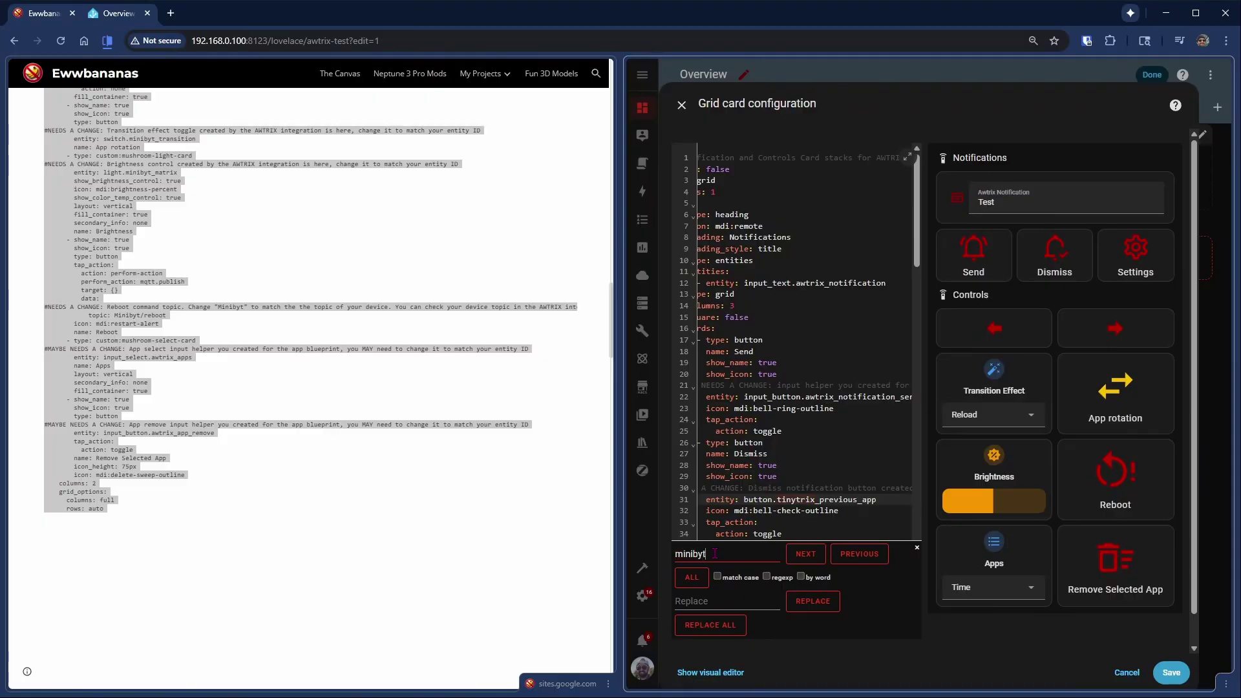
pyautogui.press('Tab')
pyautogui.press('Tab')
pyautogui.press('Tab')
pyautogui.press('Tab')
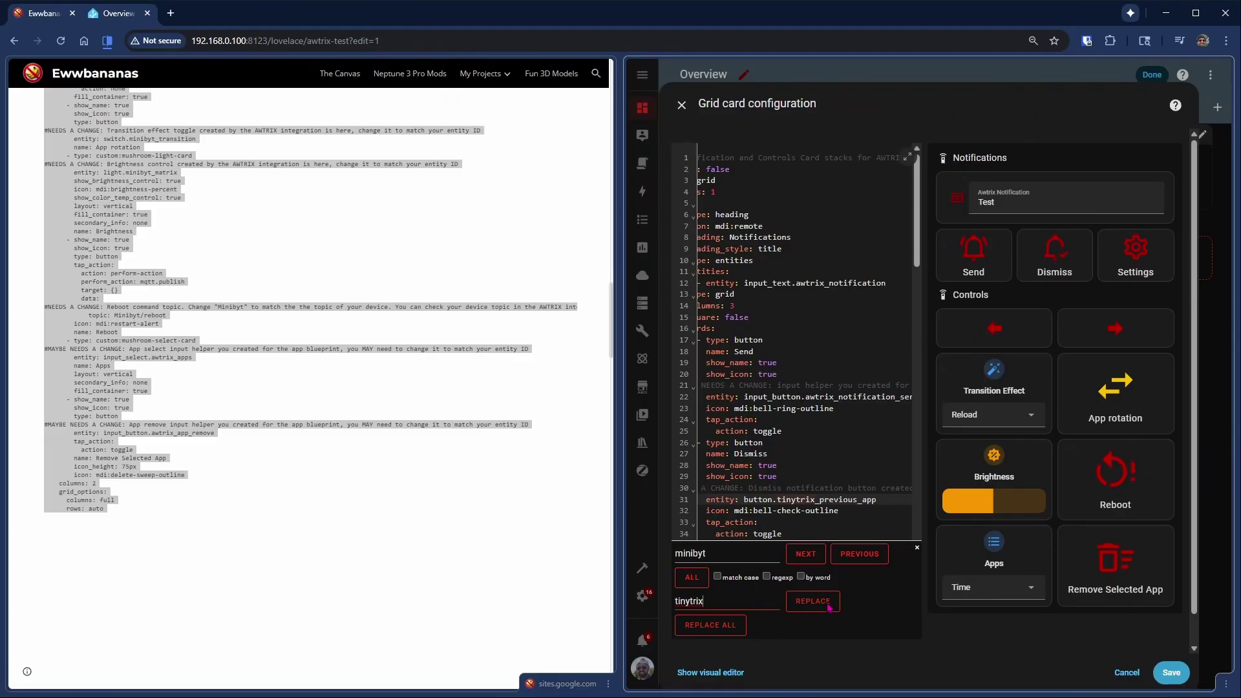
pyautogui.click(734, 627)
pyautogui.scroll(-3, 912, 412)
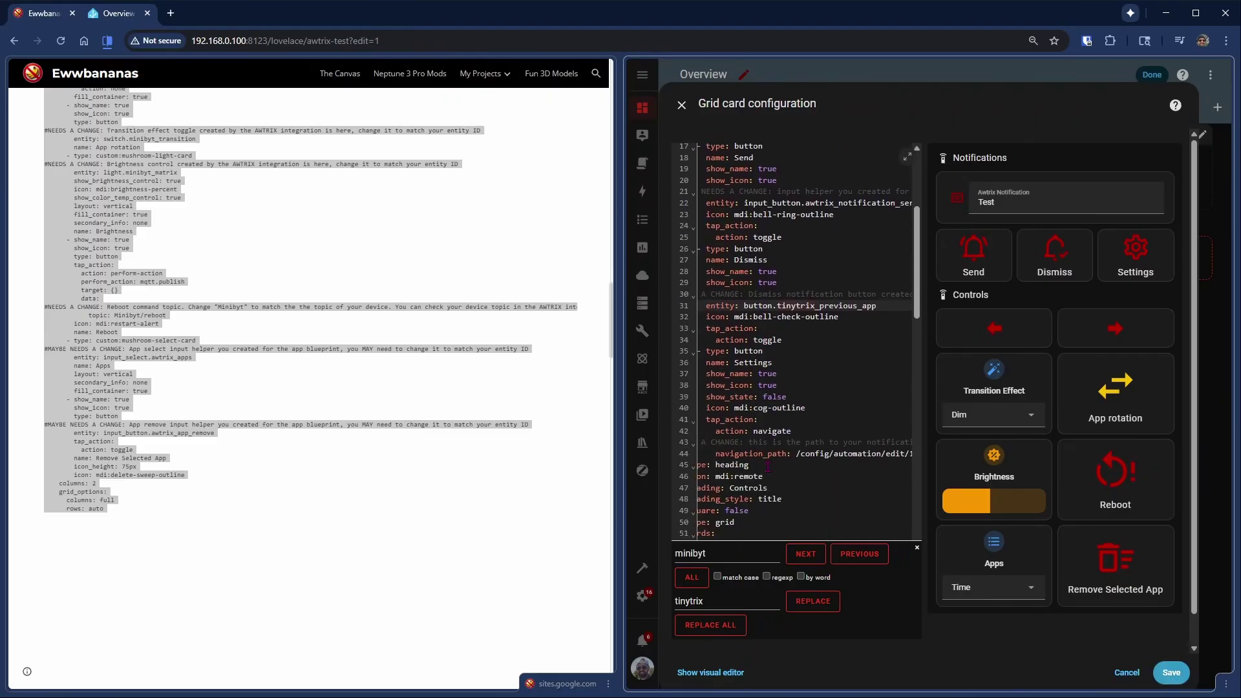
pyautogui.scroll(-15, 769, 466)
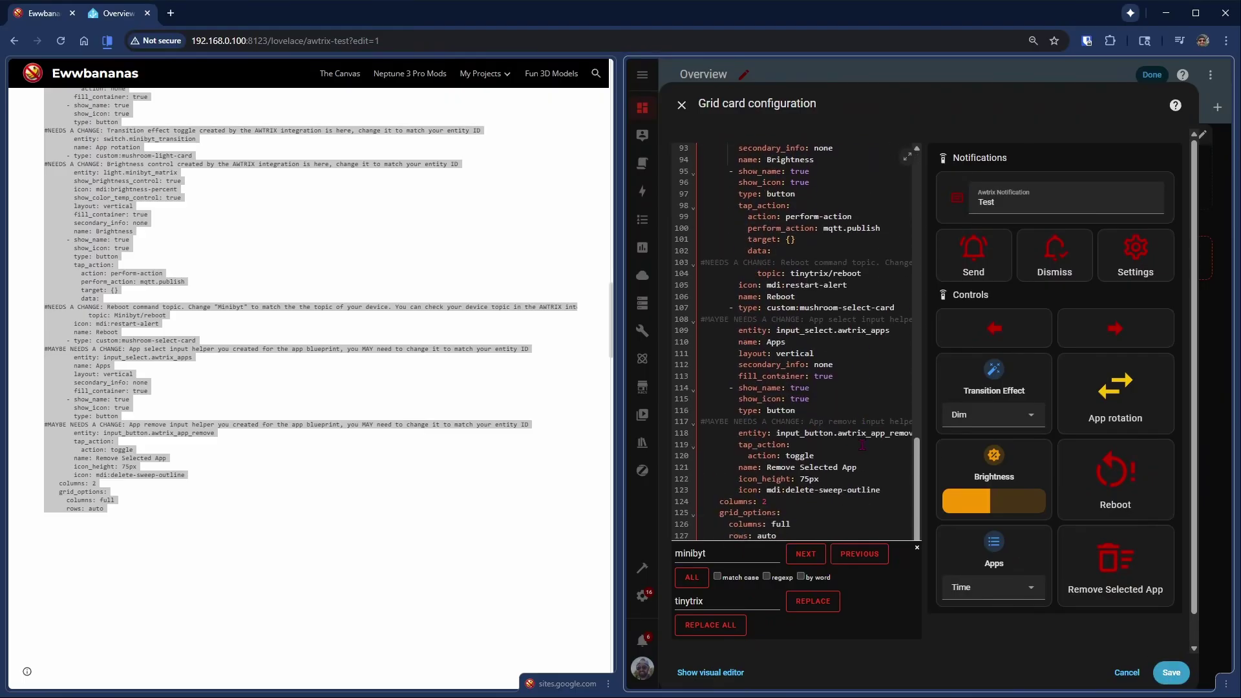
pyautogui.click(1172, 673)
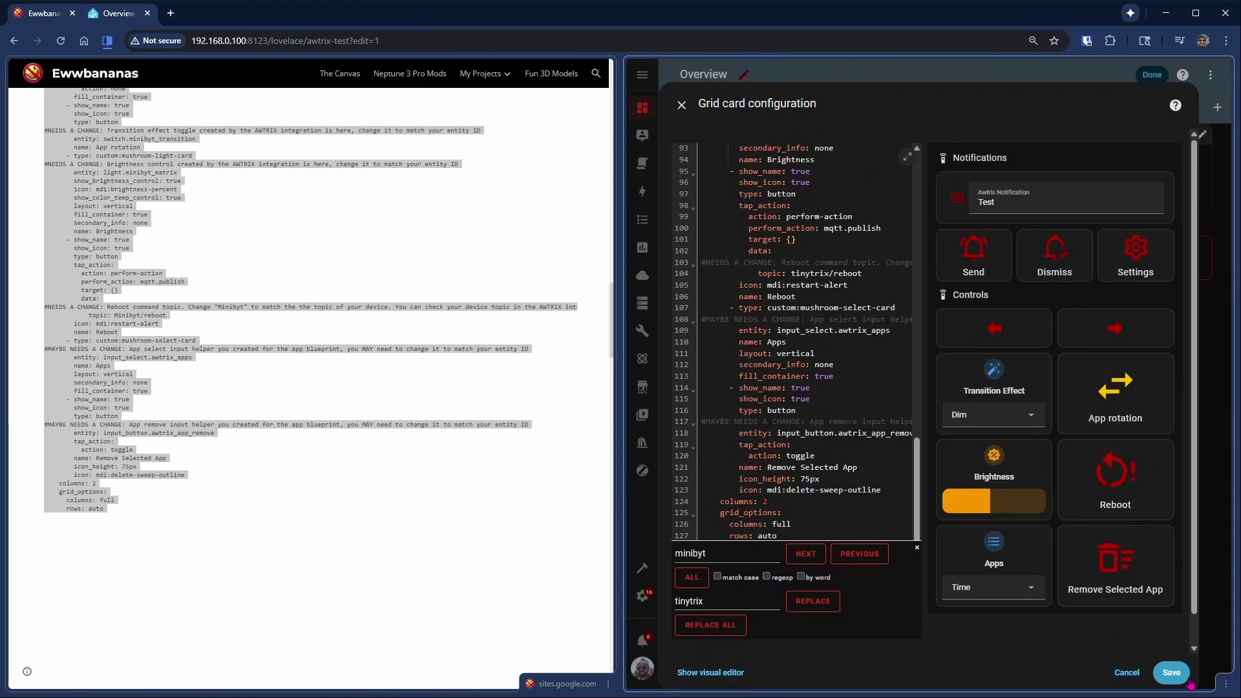
# - Select the Apps grid YAML code block on the tutorial page
pyautogui.scroll(-2, 1072, 474)
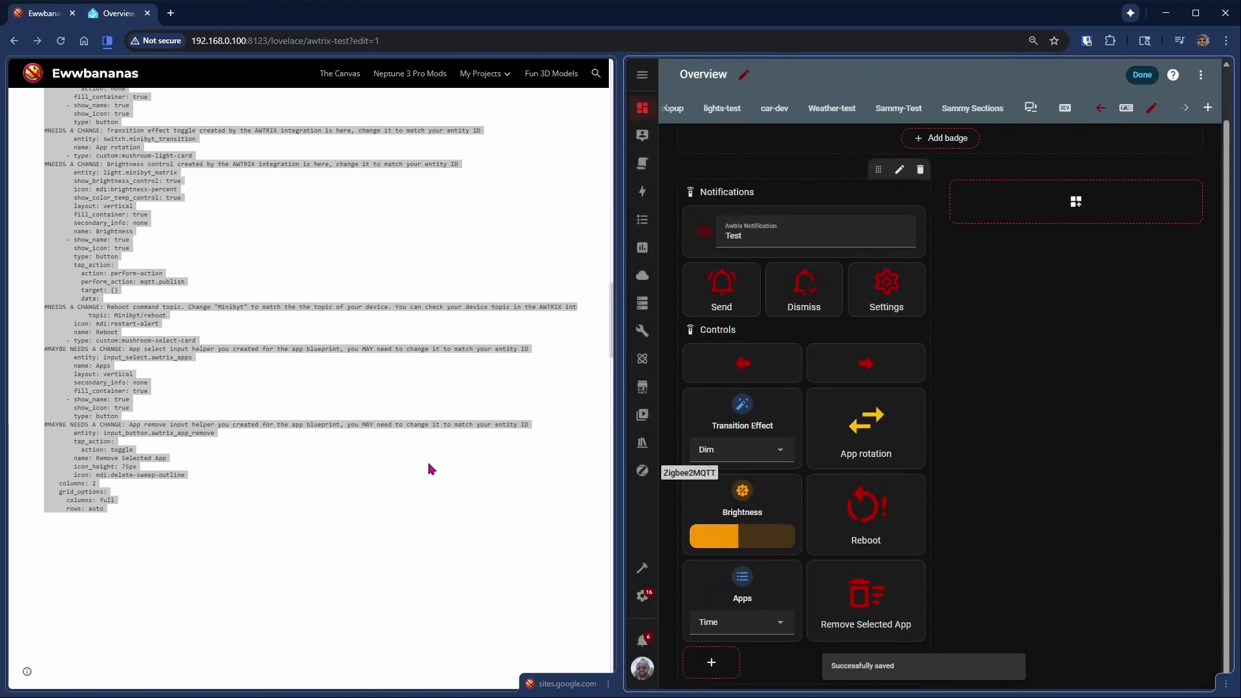
pyautogui.click(320, 486)
pyautogui.scroll(-6, 321, 485)
pyautogui.scroll(-3, 320, 487)
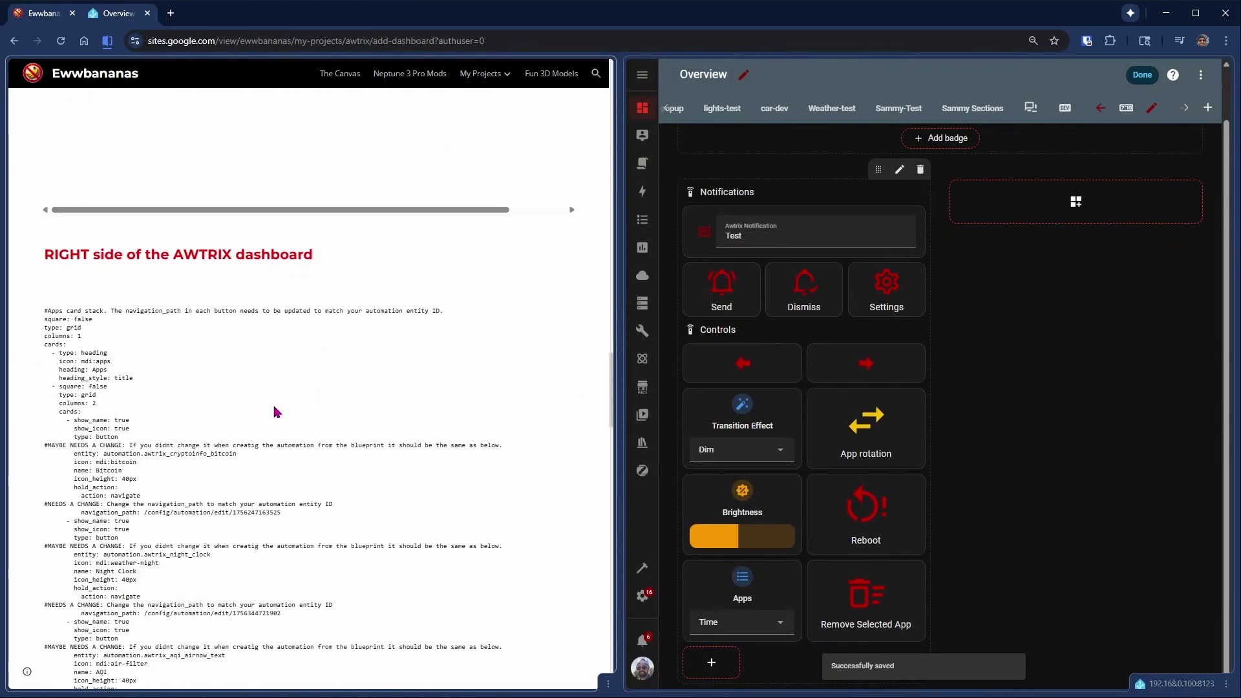
pyautogui.tripleClick(276, 412)
pyautogui.scroll(-1, 518, 368)
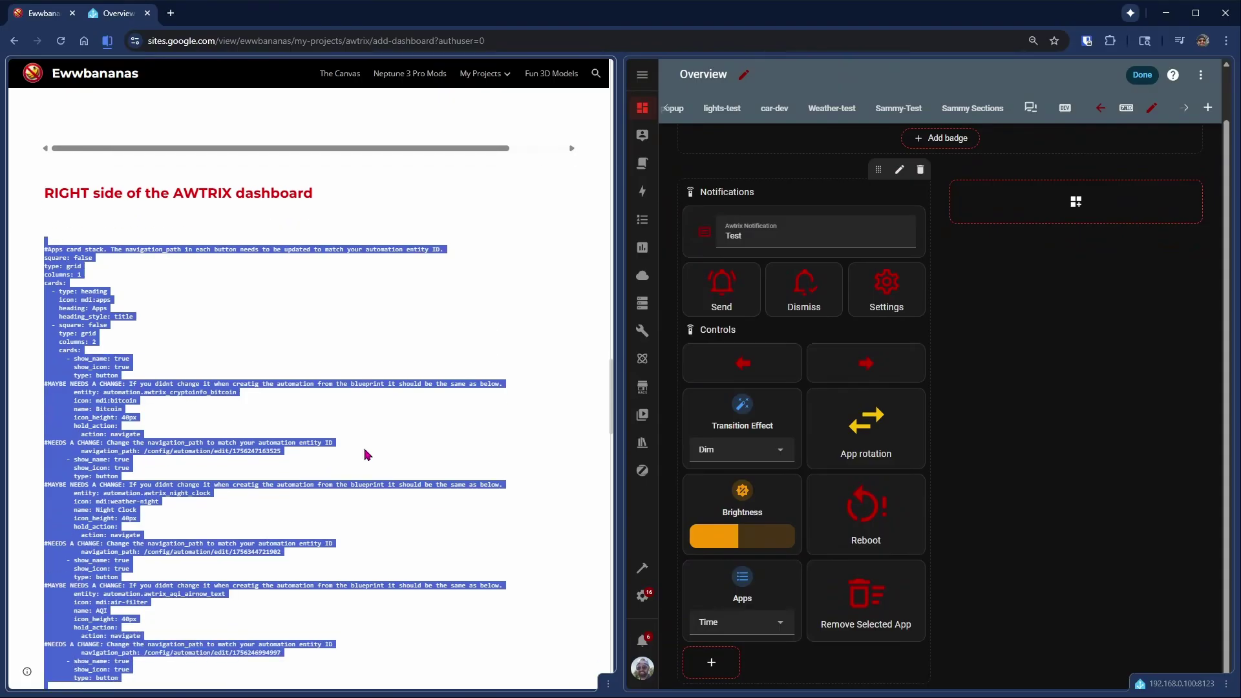
pyautogui.scroll(7, 363, 452)
pyautogui.scroll(-5, 355, 452)
# - Add a new section in the right column, then delete the empty section
pyautogui.click(1071, 209)
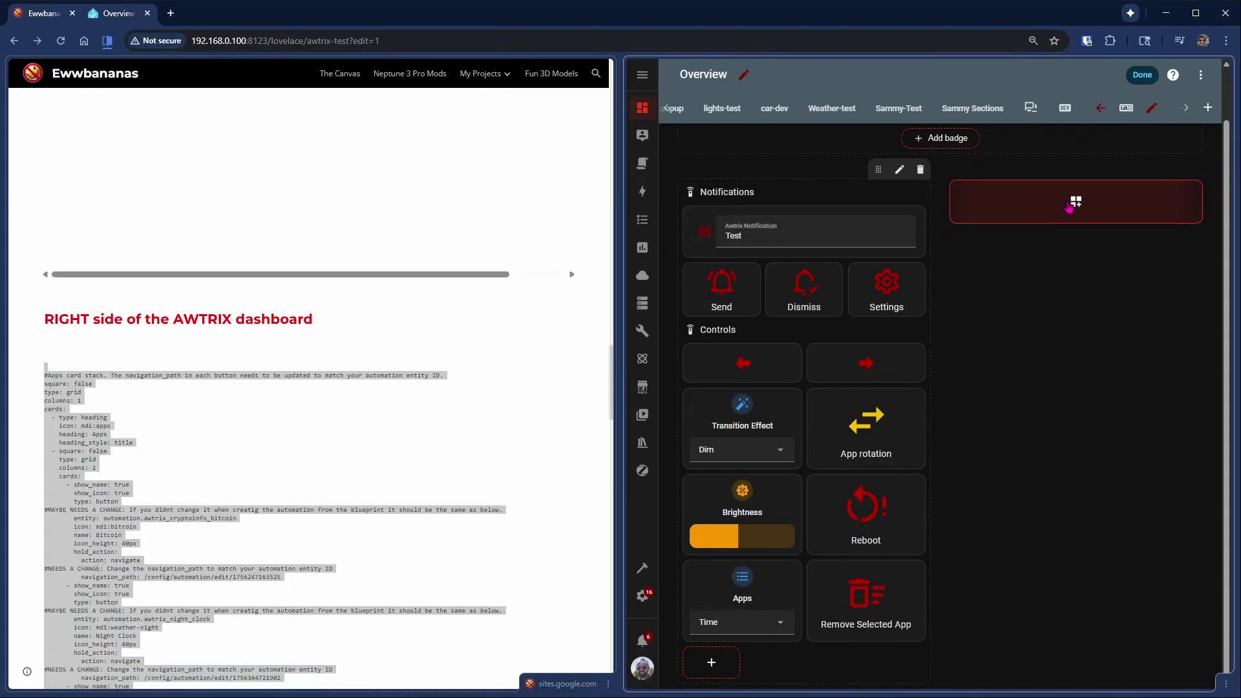
pyautogui.click(1191, 191)
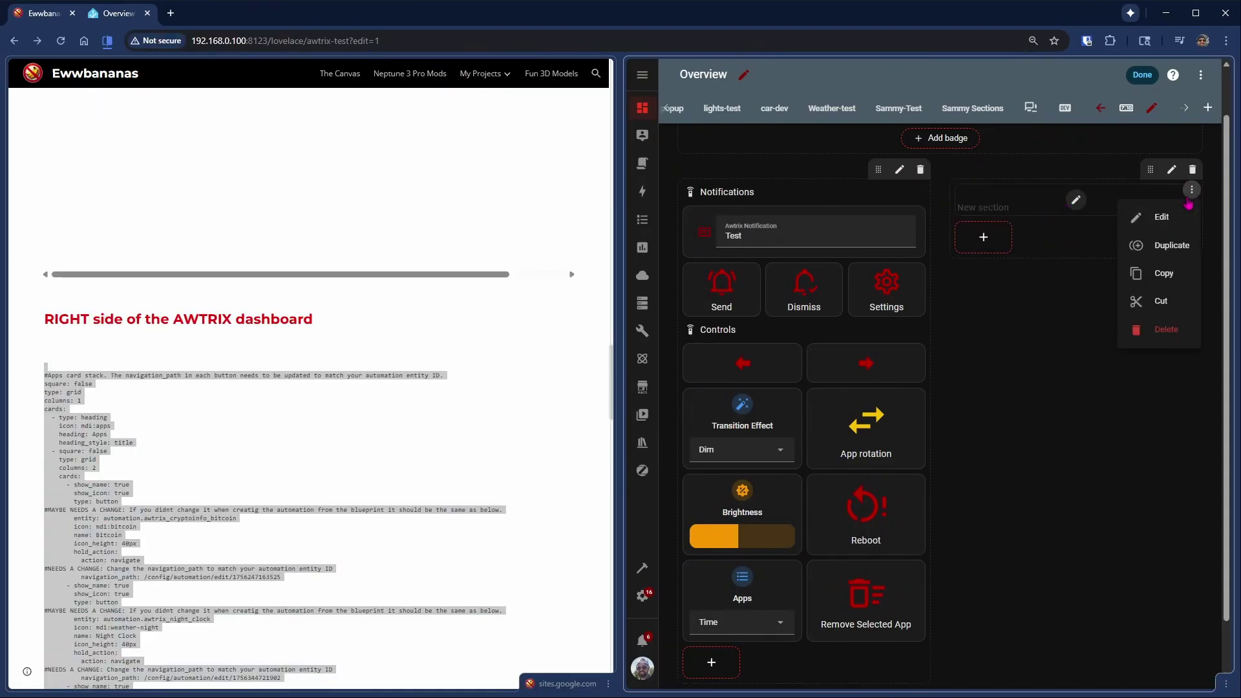
pyautogui.click(1146, 329)
# - Add a manual card, paste the Apps grid YAML into it, and save
pyautogui.click(982, 206)
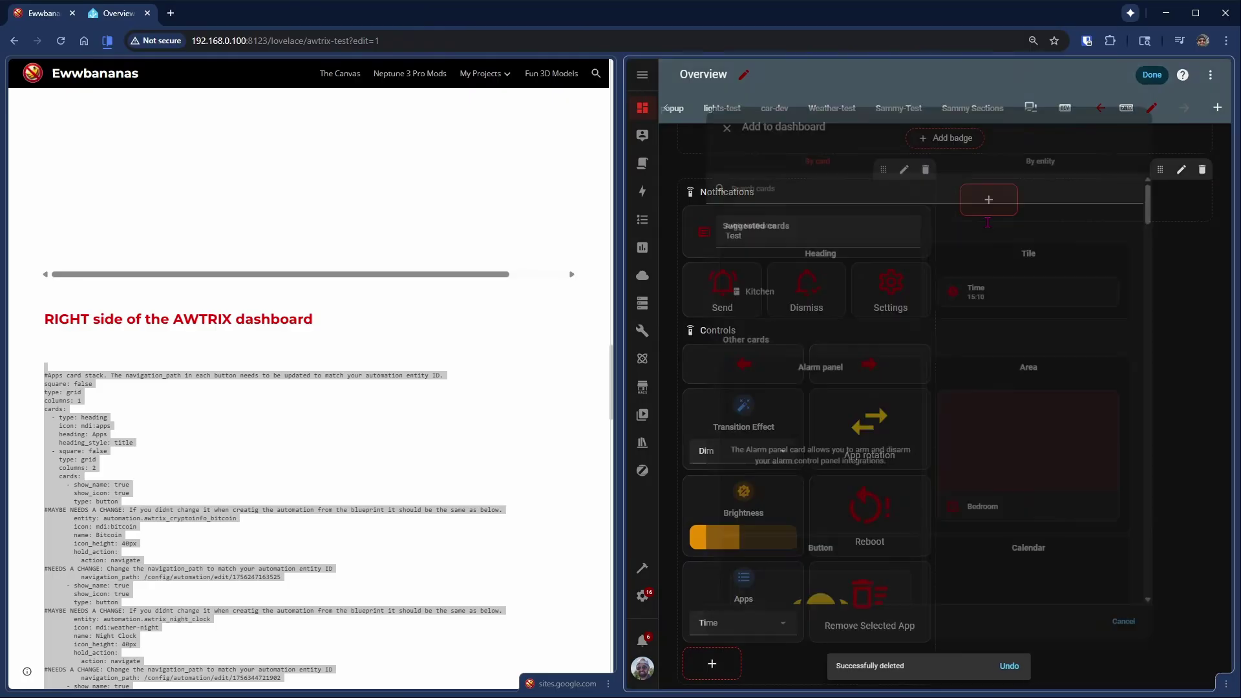
pyautogui.scroll(-20, 1096, 414)
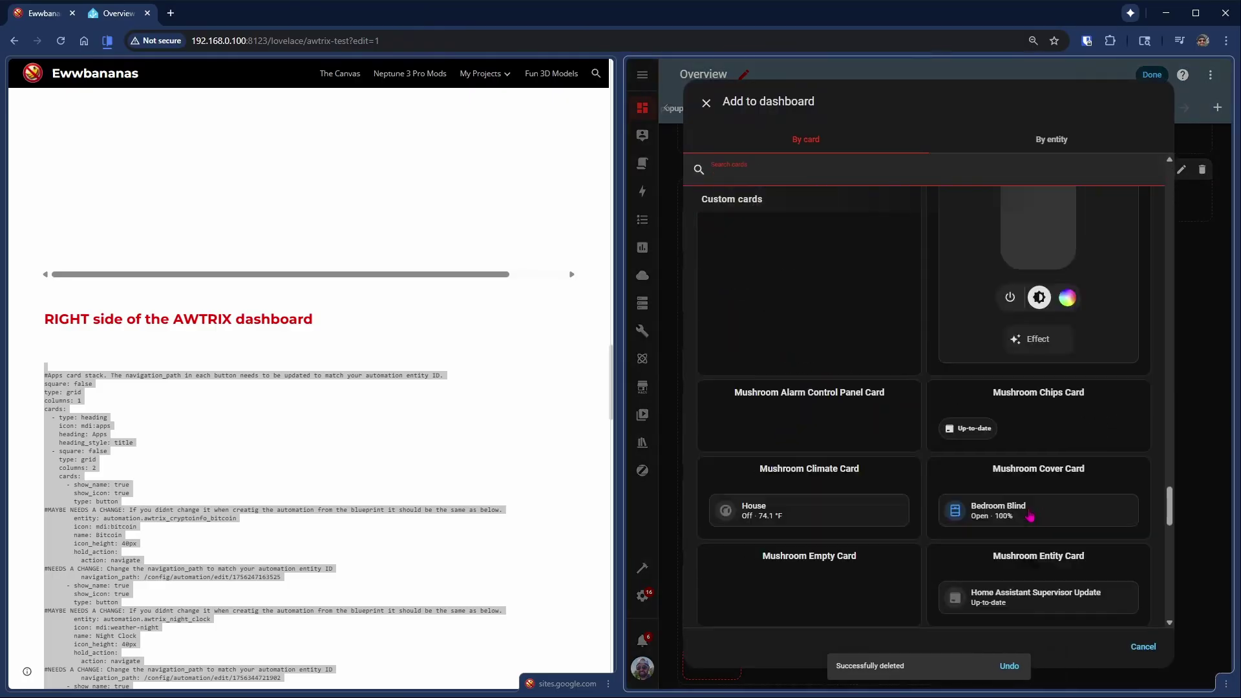
pyautogui.click(902, 584)
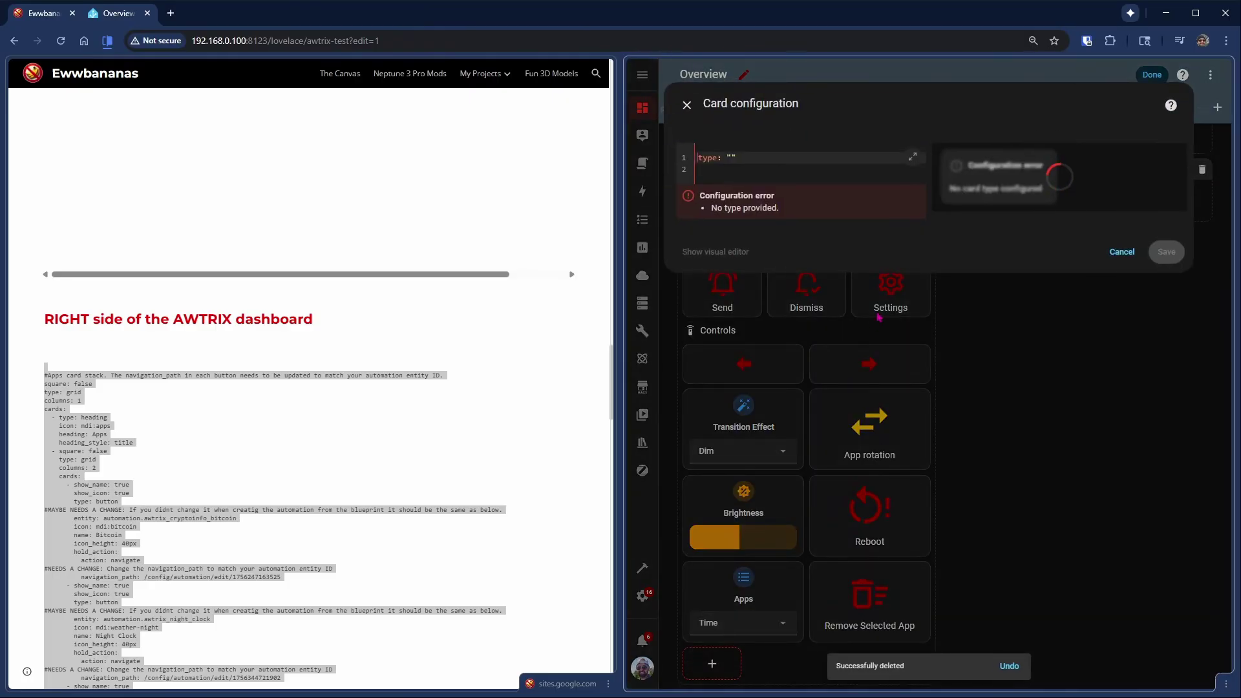
pyautogui.hotkey('ctrl', 'a')
pyautogui.hotkey('ctrl', 'v')
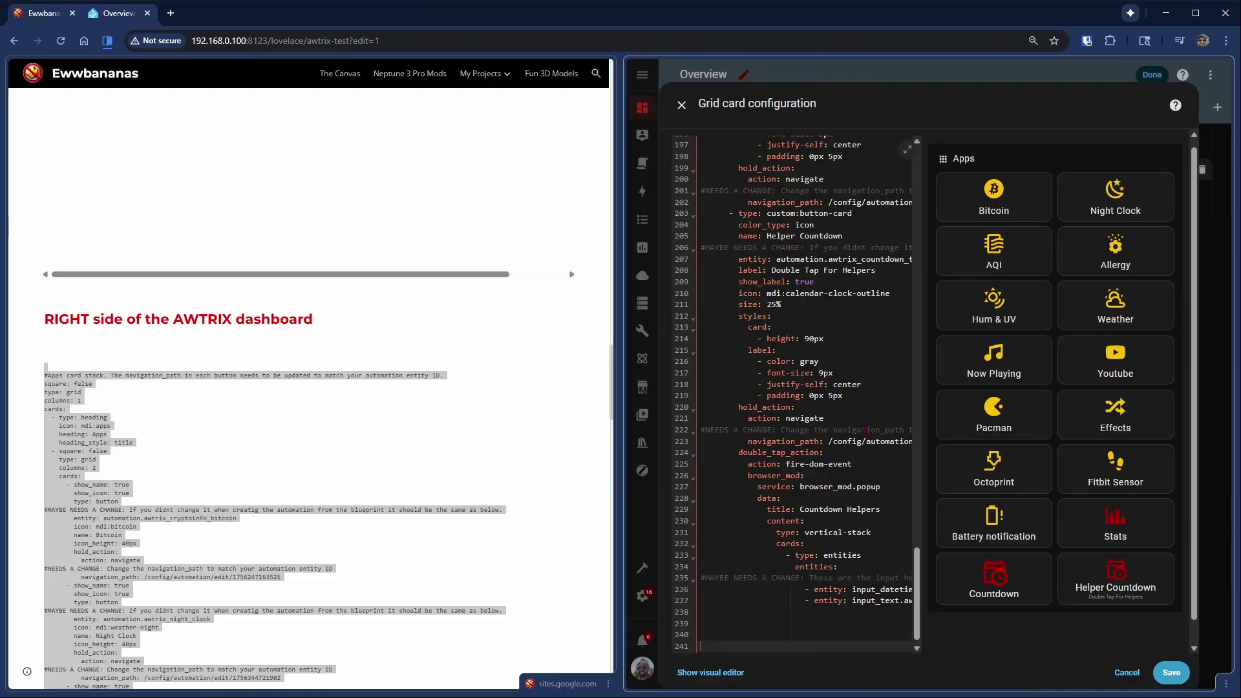
pyautogui.click(840, 259)
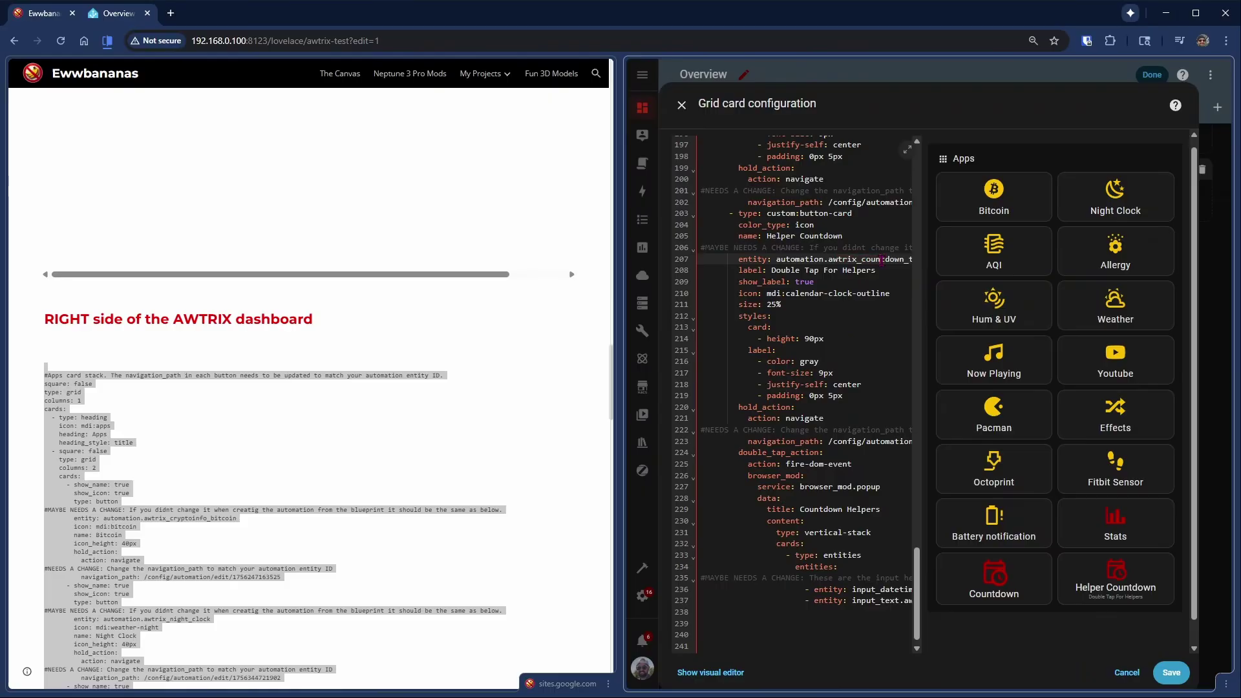
pyautogui.scroll(2, 883, 259)
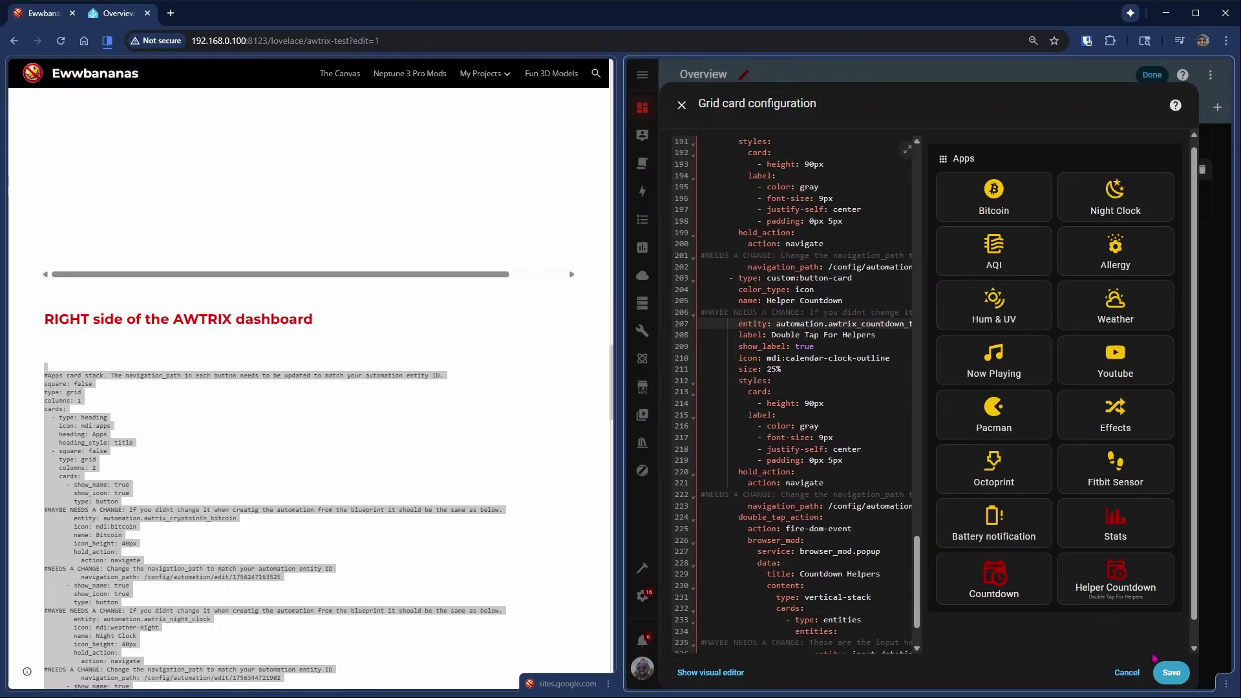
pyautogui.click(1170, 672)
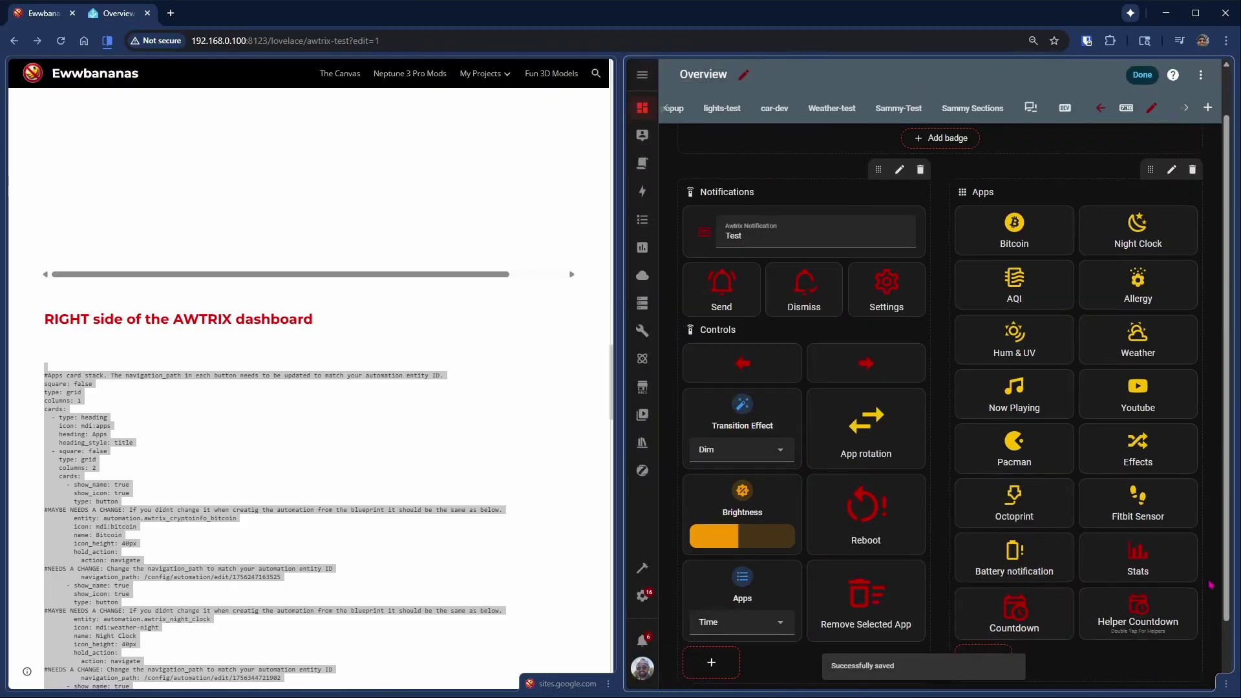
# - Re-enter dashboard edit mode and select the device-screen URL in the guide
pyautogui.click(1142, 75)
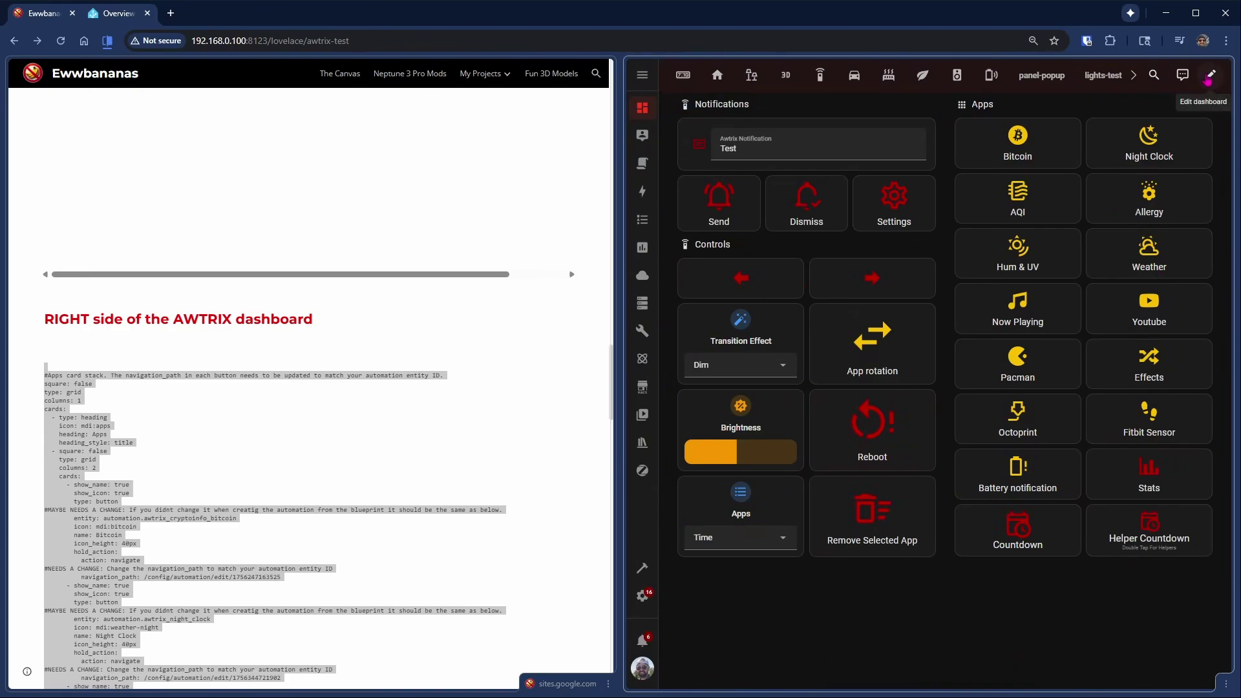
pyautogui.click(1210, 76)
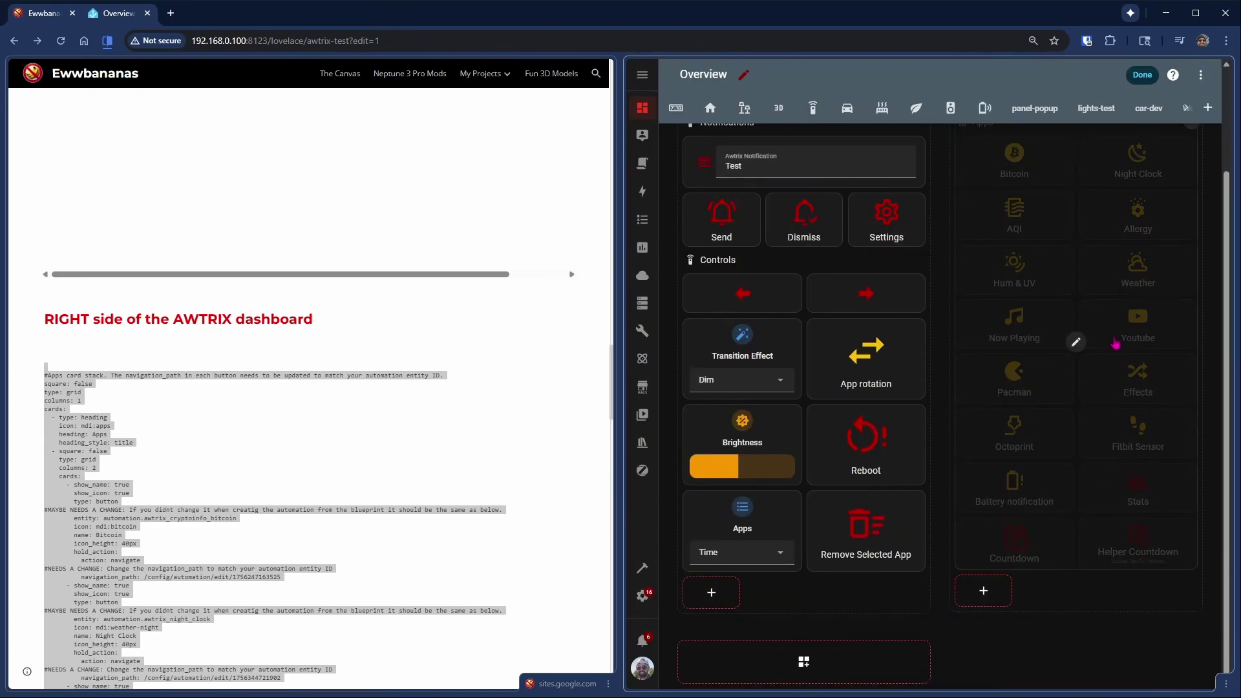
pyautogui.scroll(-20, 397, 420)
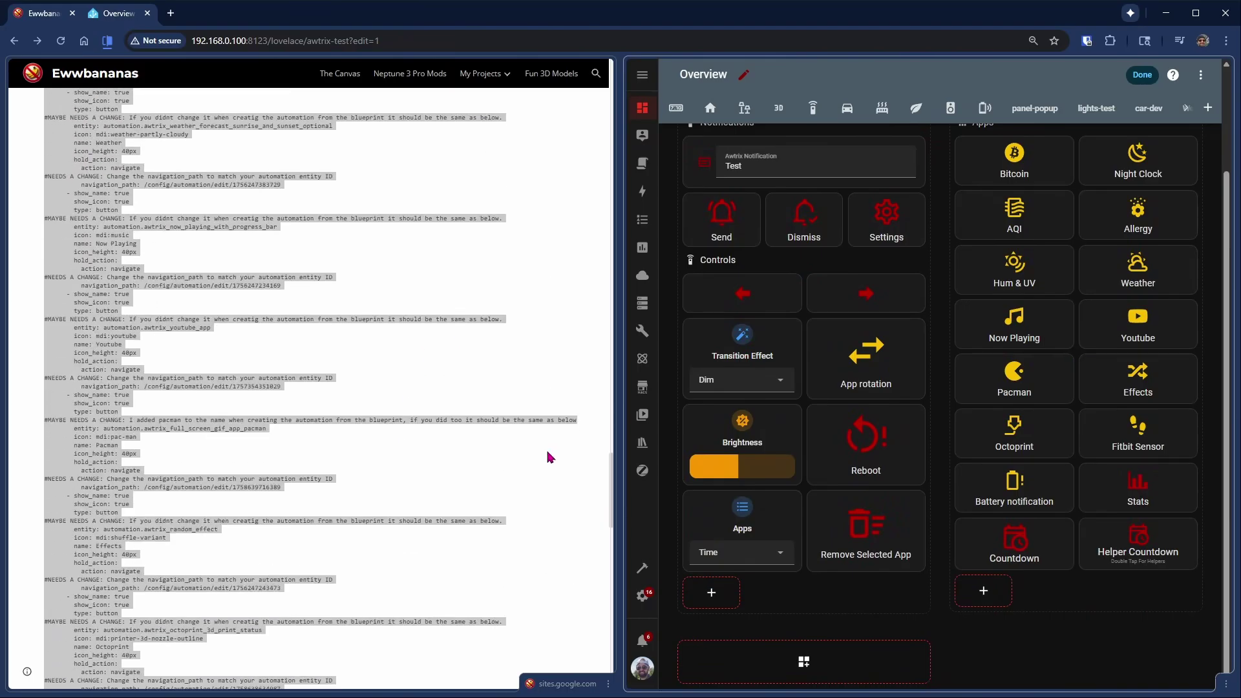
pyautogui.scroll(-5, 553, 514)
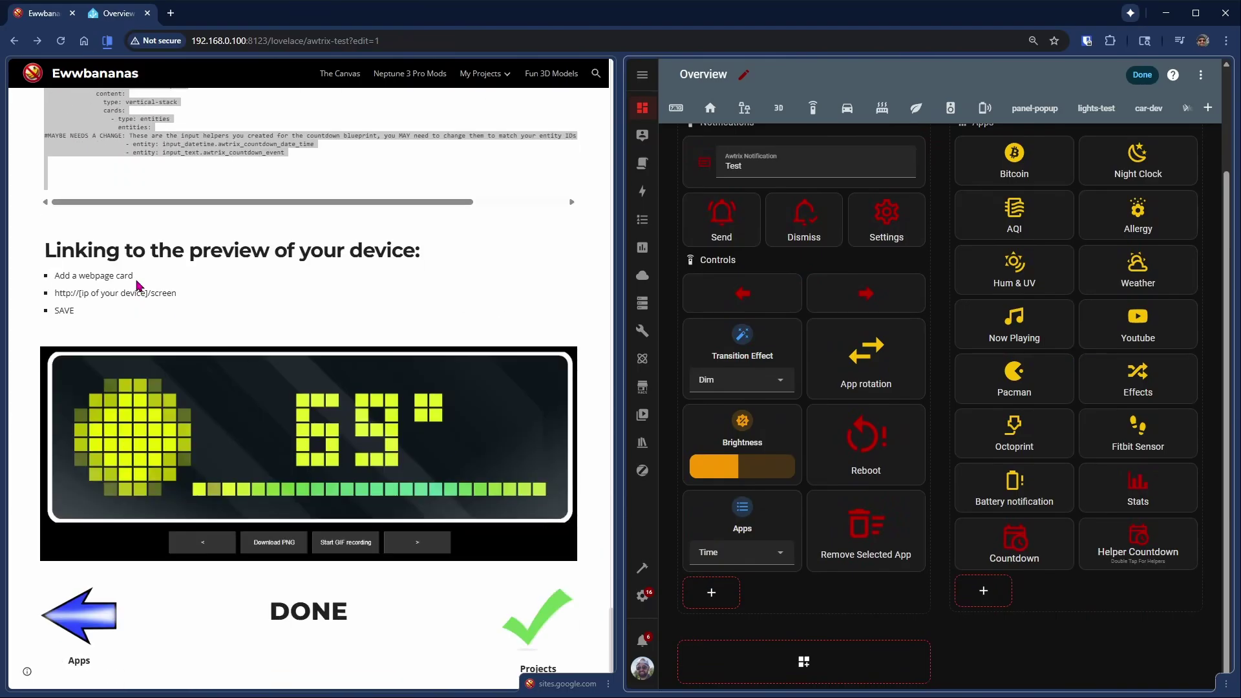
pyautogui.moveTo(190, 298); pyautogui.dragTo(55, 298)
pyautogui.hotkey('ctrl', 'c')
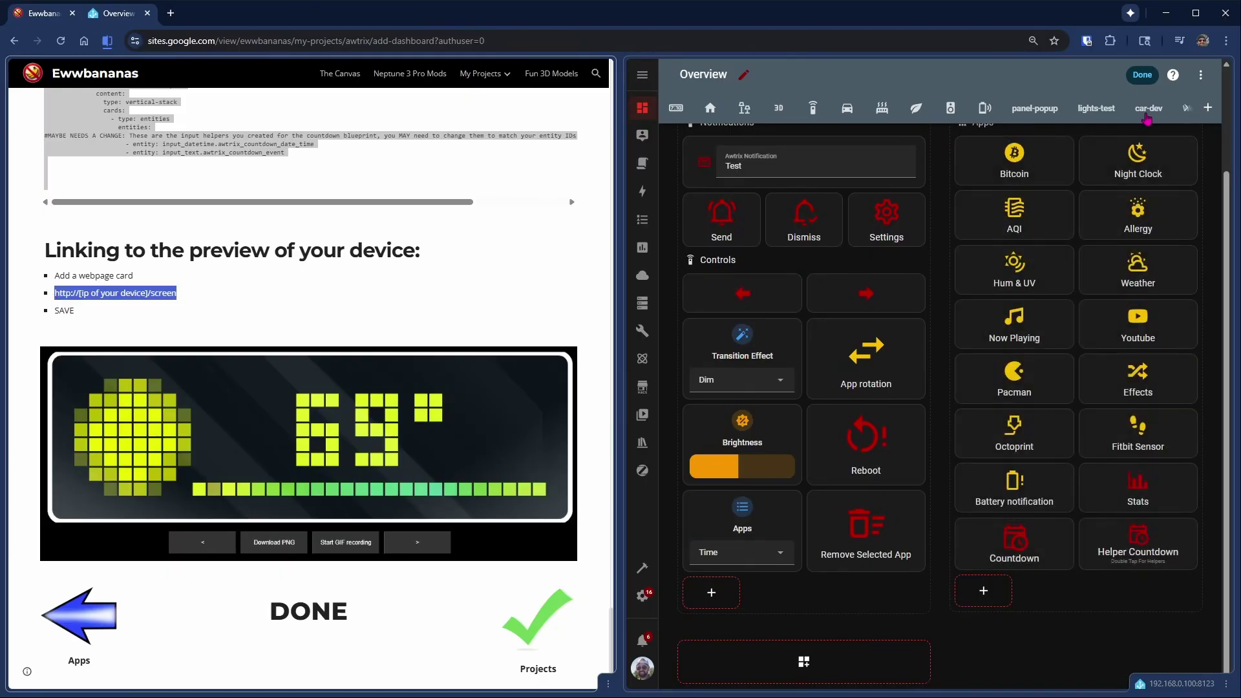
# - Add a new section to the dashboard, then delete the empty section
pyautogui.moveTo(1031, 345)
pyautogui.click(863, 663)
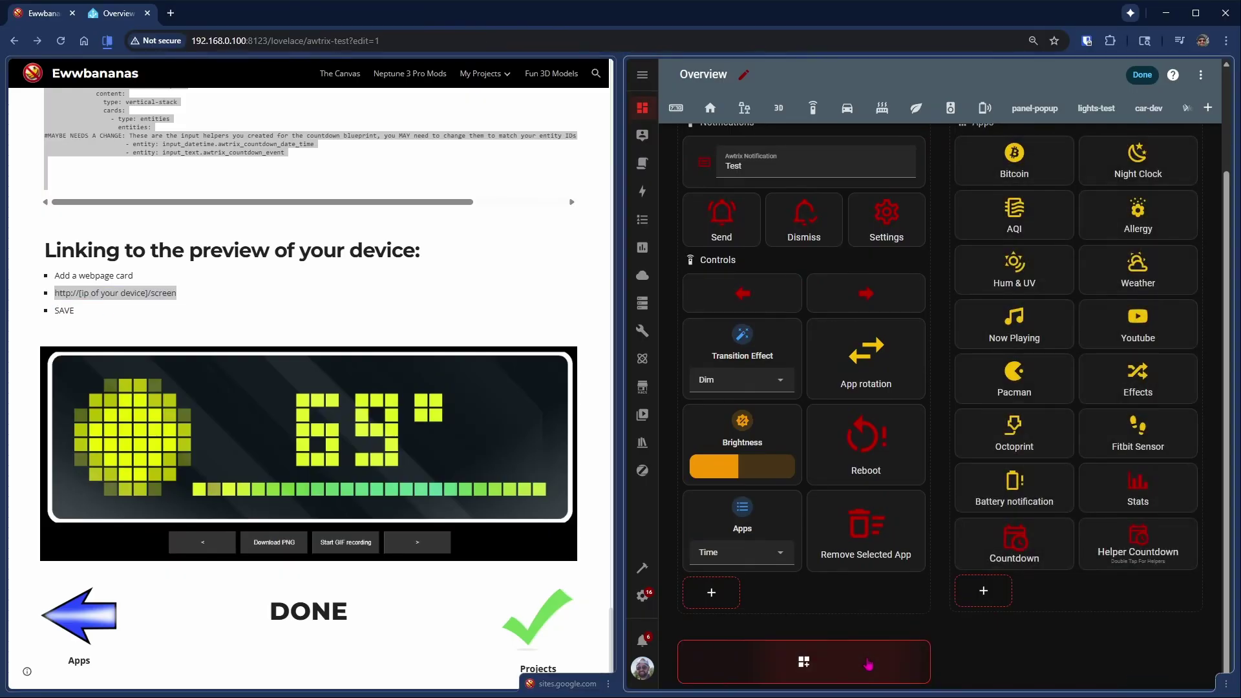
pyautogui.scroll(-1, 983, 617)
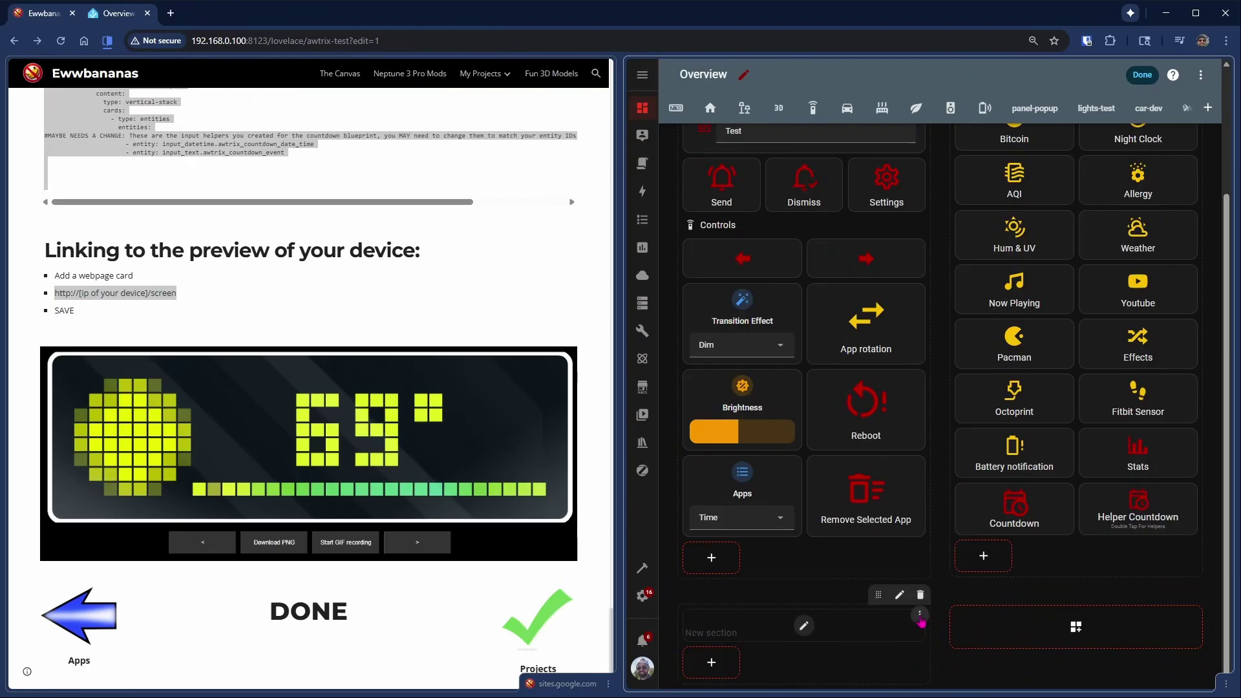
pyautogui.click(920, 616)
pyautogui.click(909, 599)
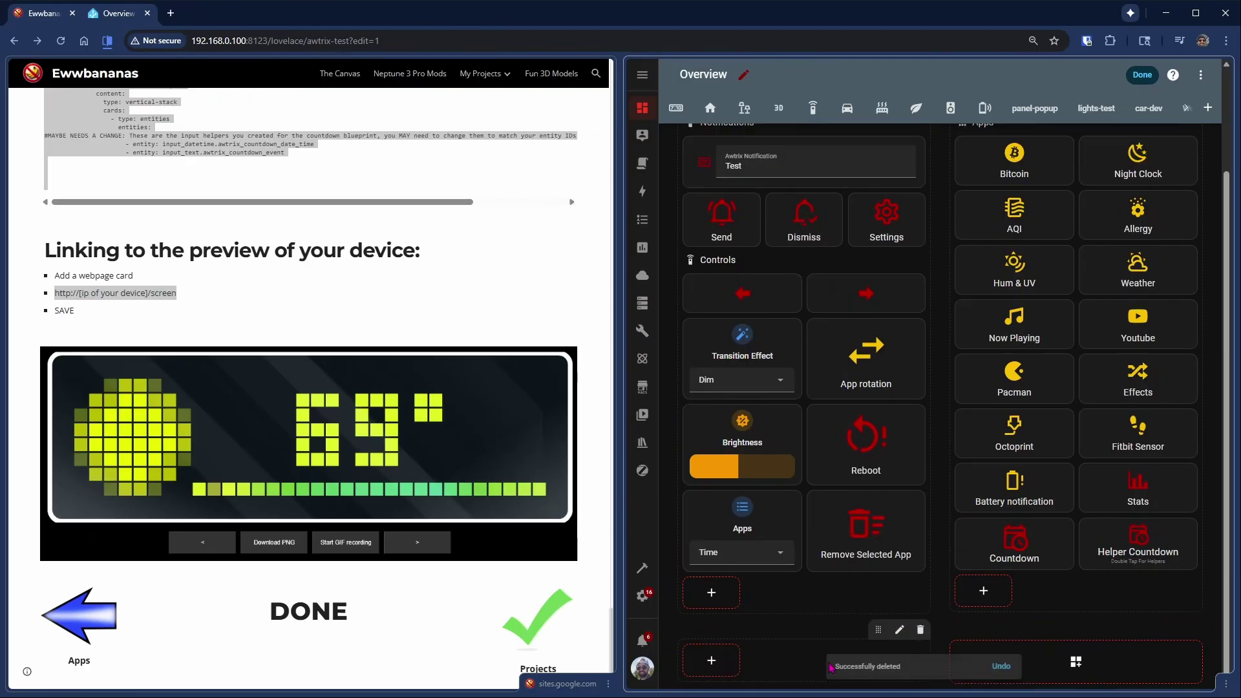
pyautogui.click(723, 661)
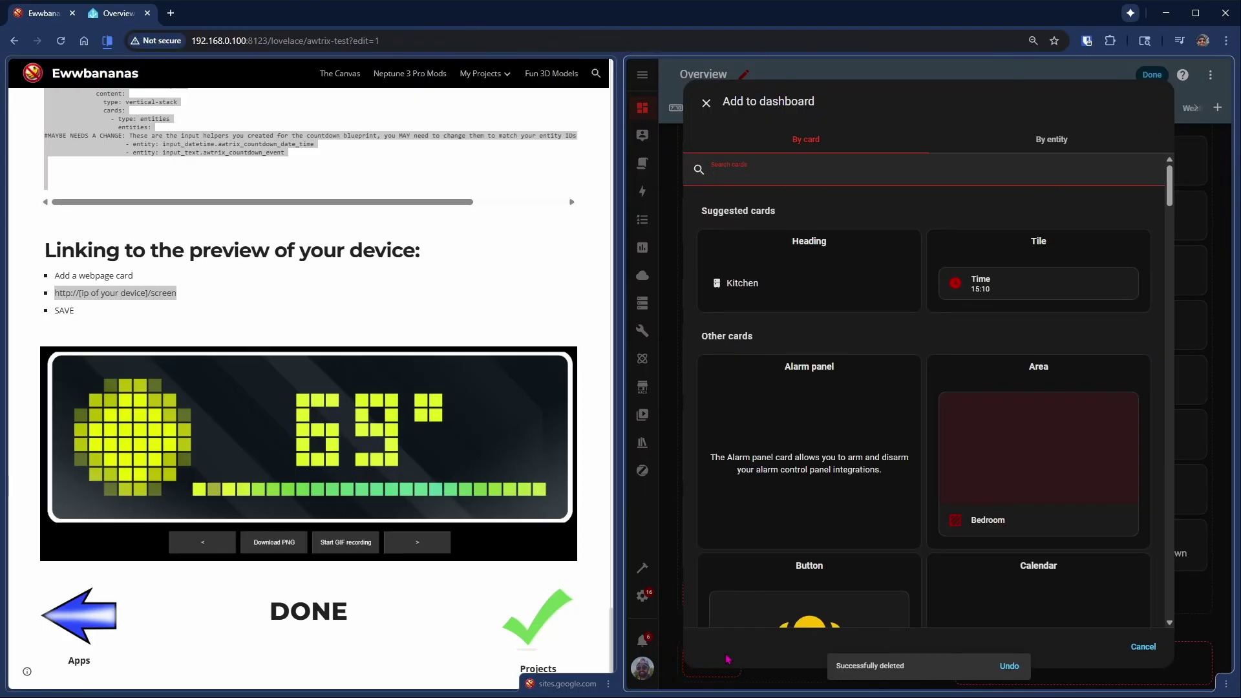
pyautogui.write('web')
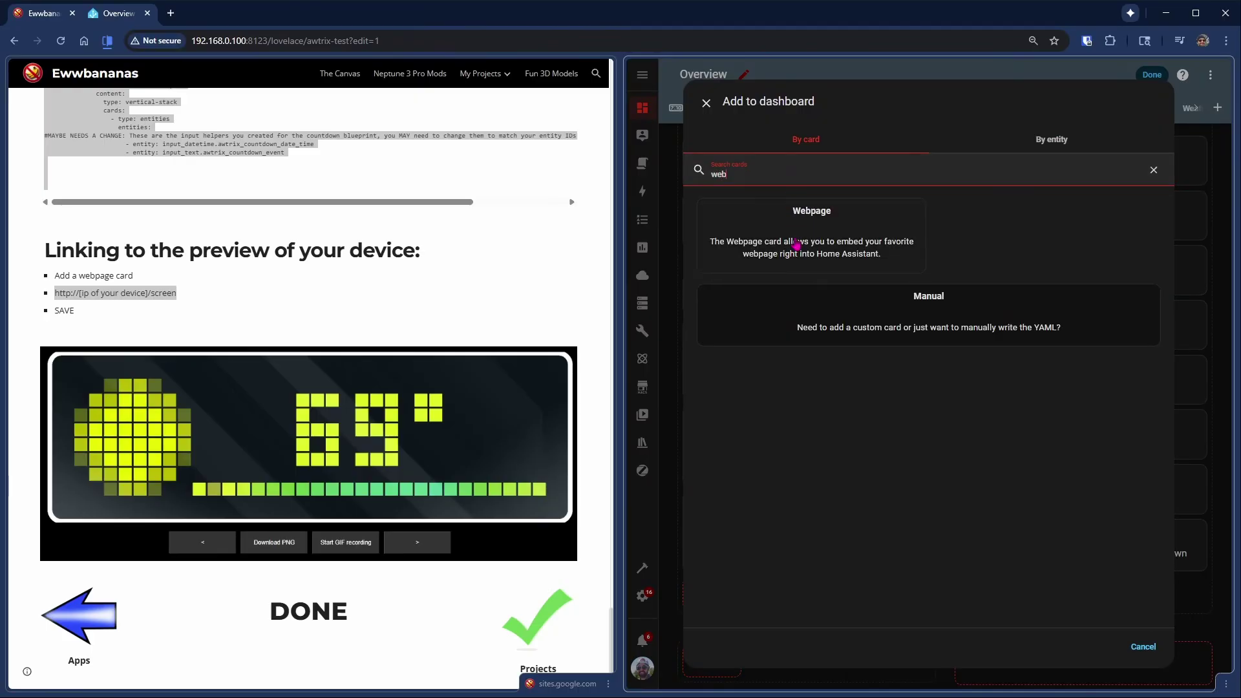
pyautogui.click(797, 246)
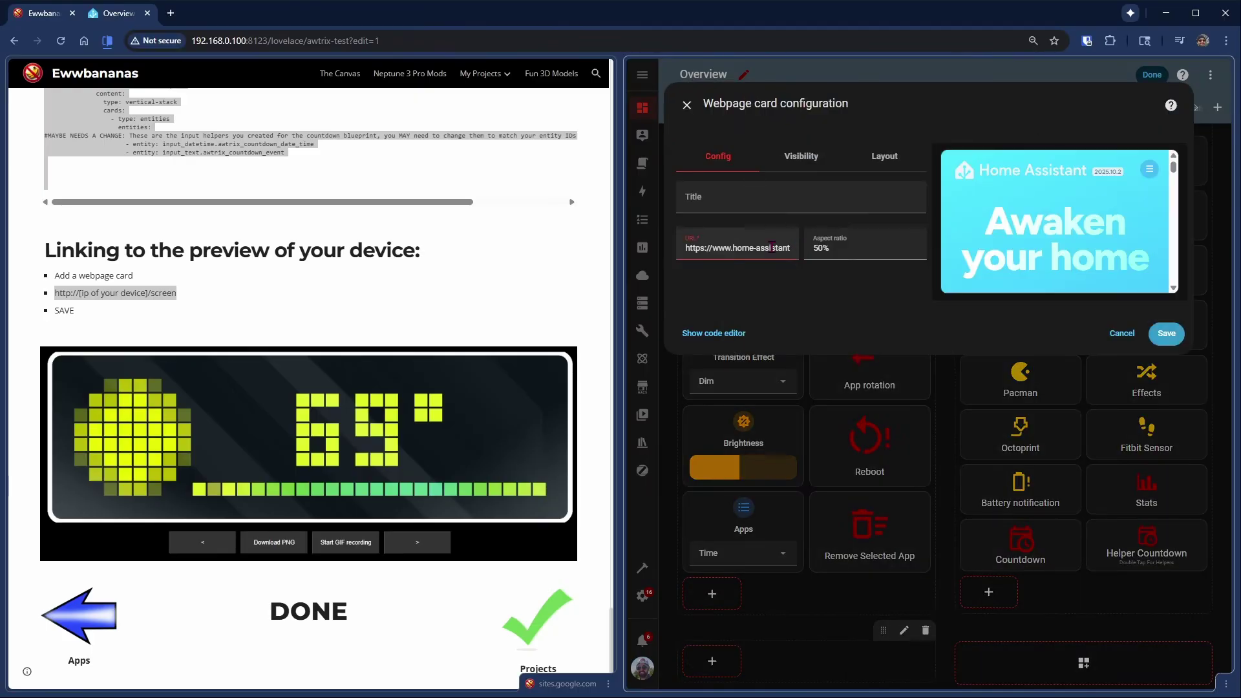
pyautogui.hotkey('ctrl', 'a')
pyautogui.hotkey('ctrl', 'v')
pyautogui.moveTo(776, 261); pyautogui.dragTo(696, 248)
pyautogui.write('192.168.0.214')
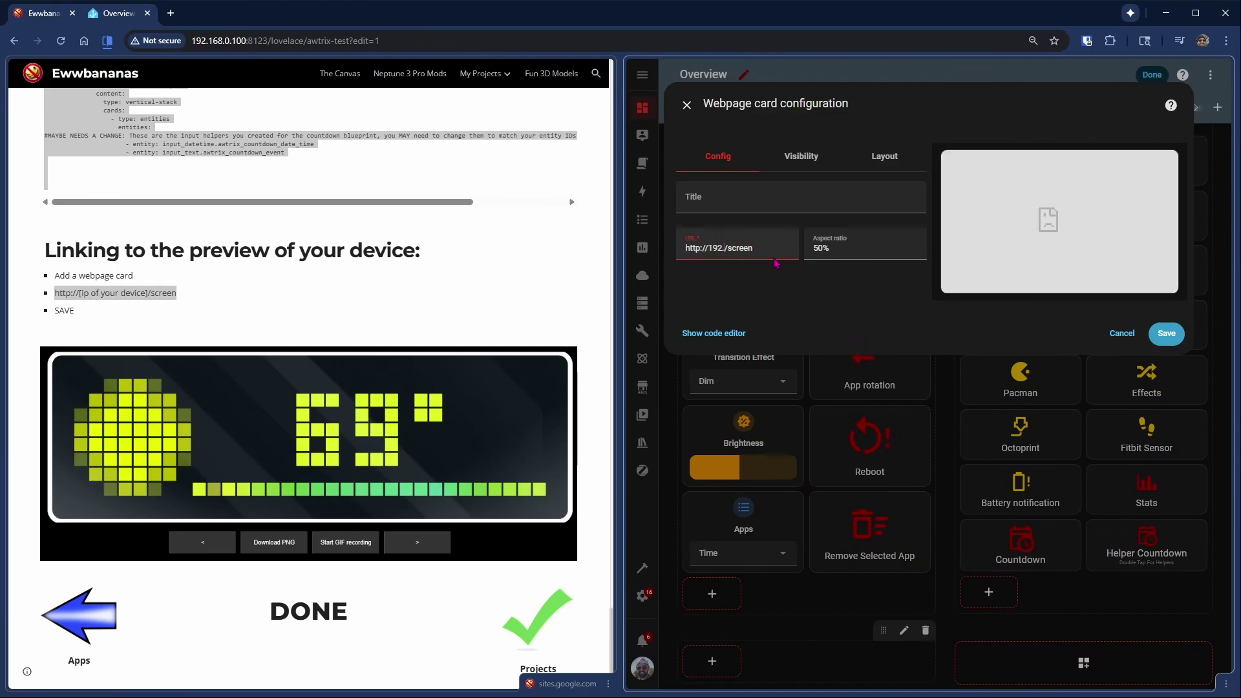
pyautogui.click(841, 248)
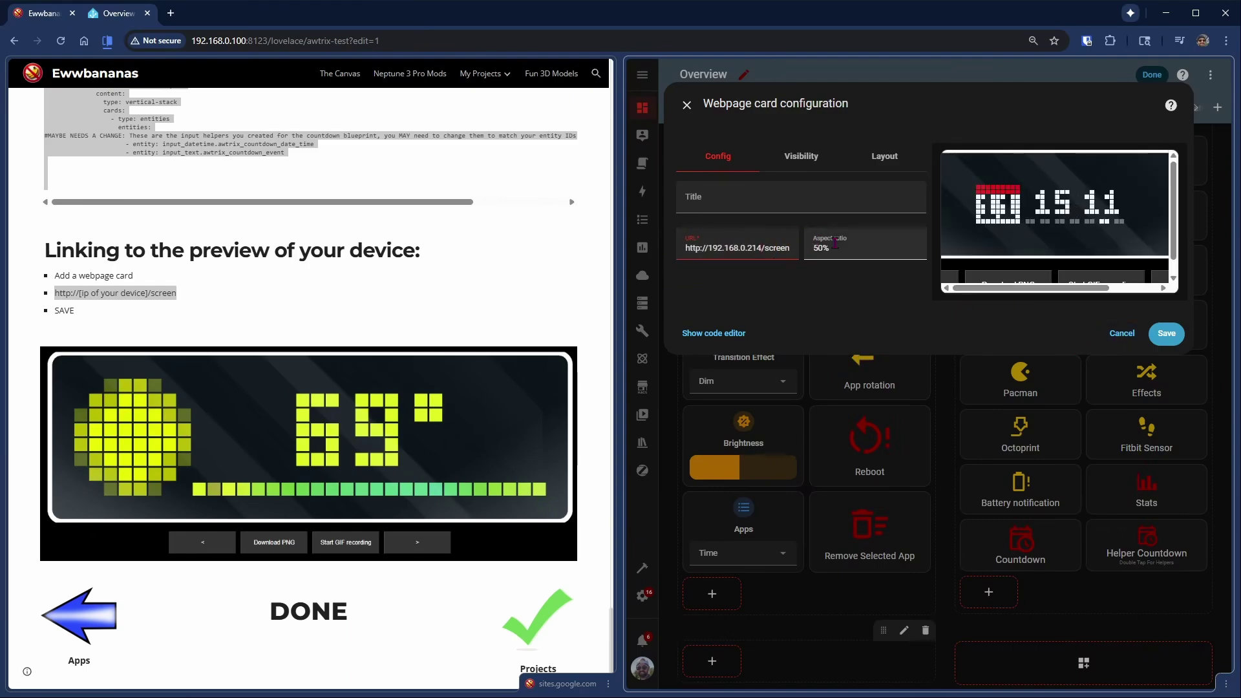
pyautogui.hotkey('ctrl', 'a')
pyautogui.press('BackSpace')
pyautogui.click(1157, 336)
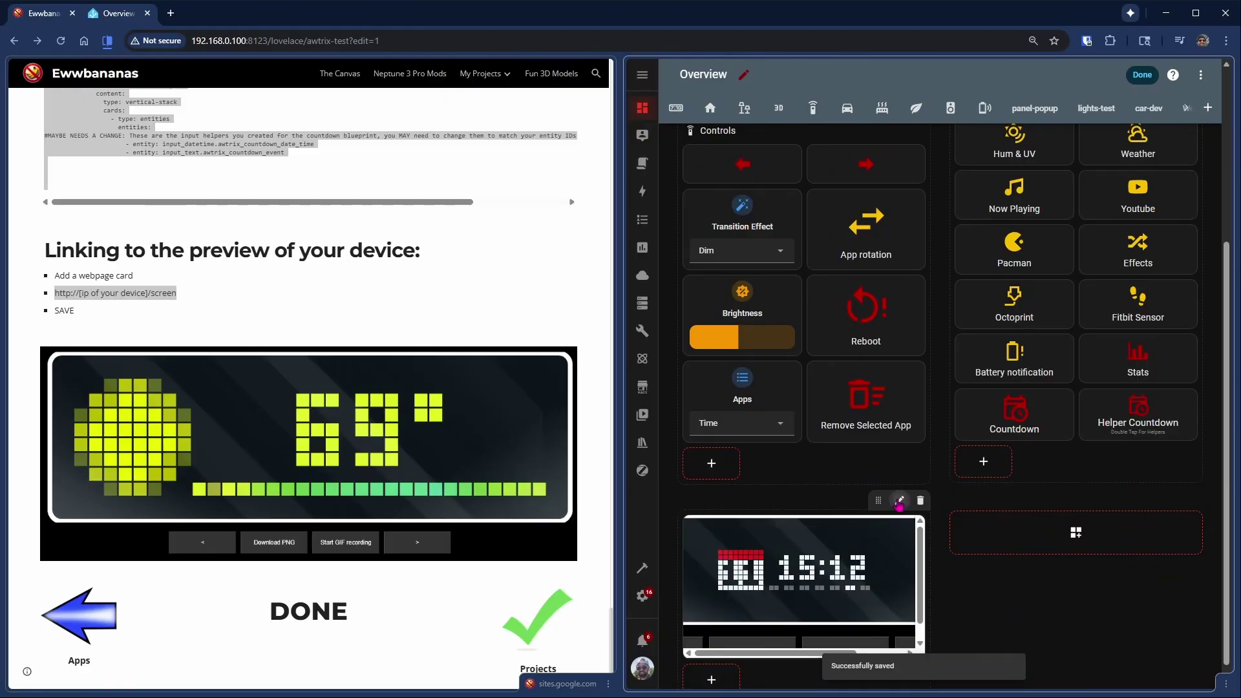
# - Widen the webpage card's section to its maximum width of 2
pyautogui.click(900, 501)
pyautogui.click(1031, 199)
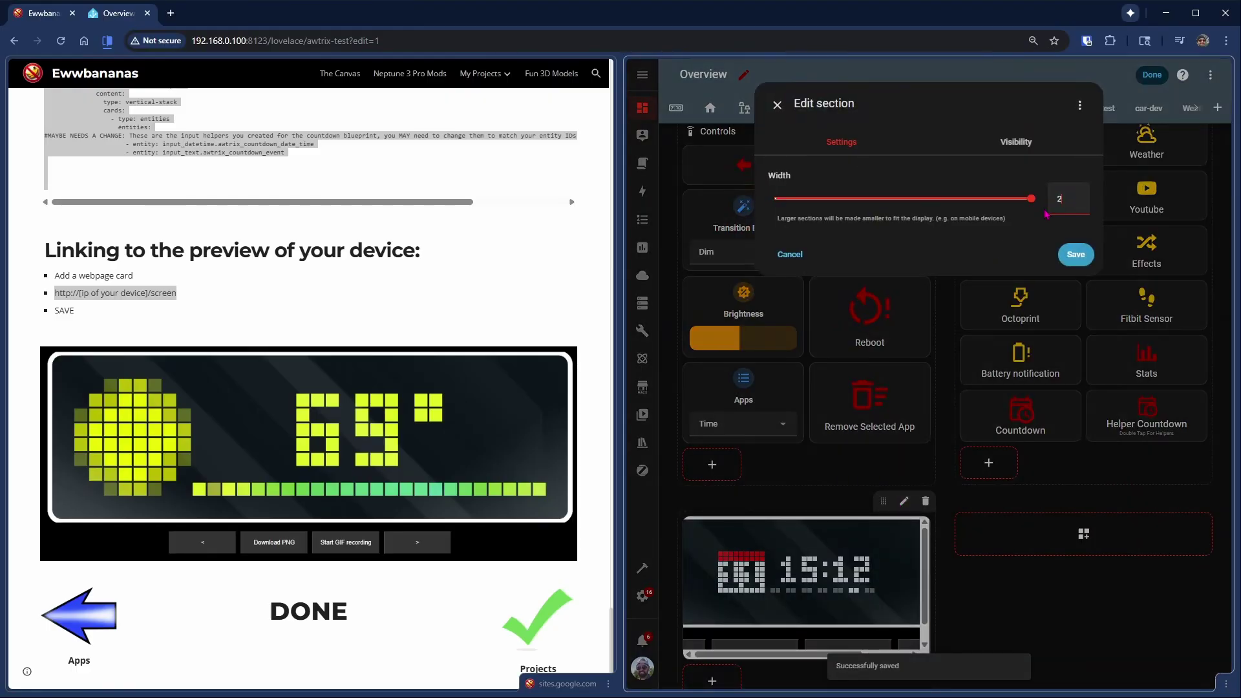
pyautogui.click(1076, 254)
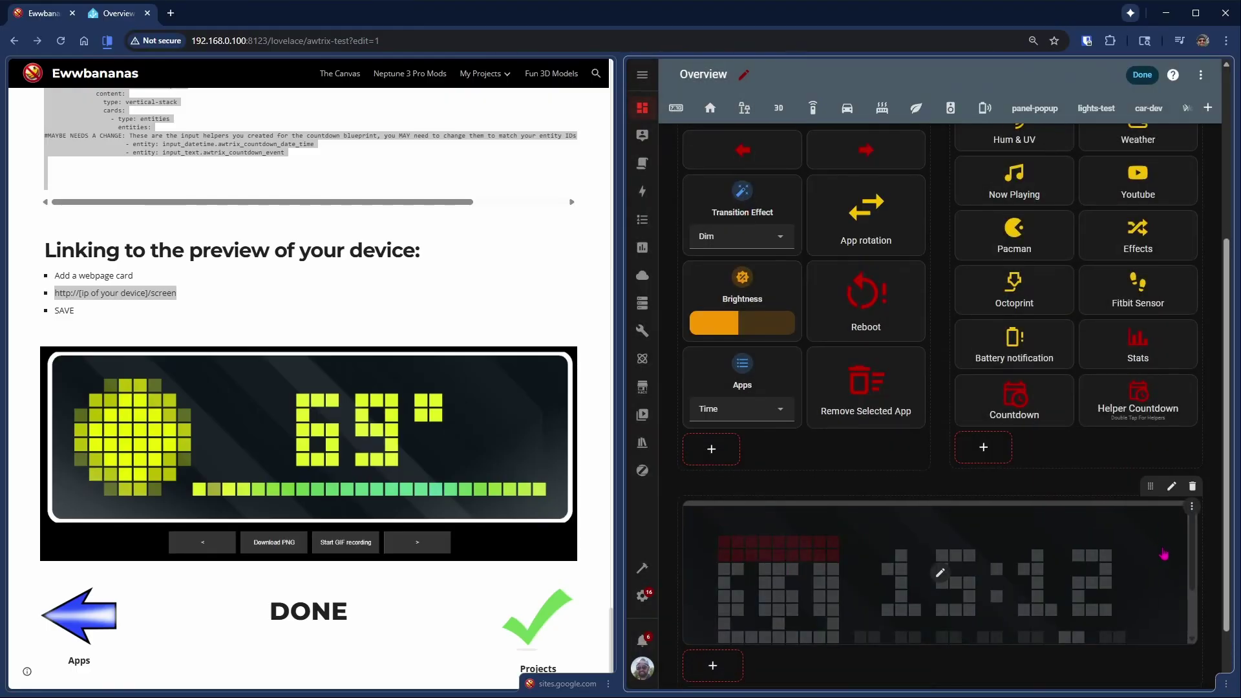
pyautogui.scroll(-2, 1196, 587)
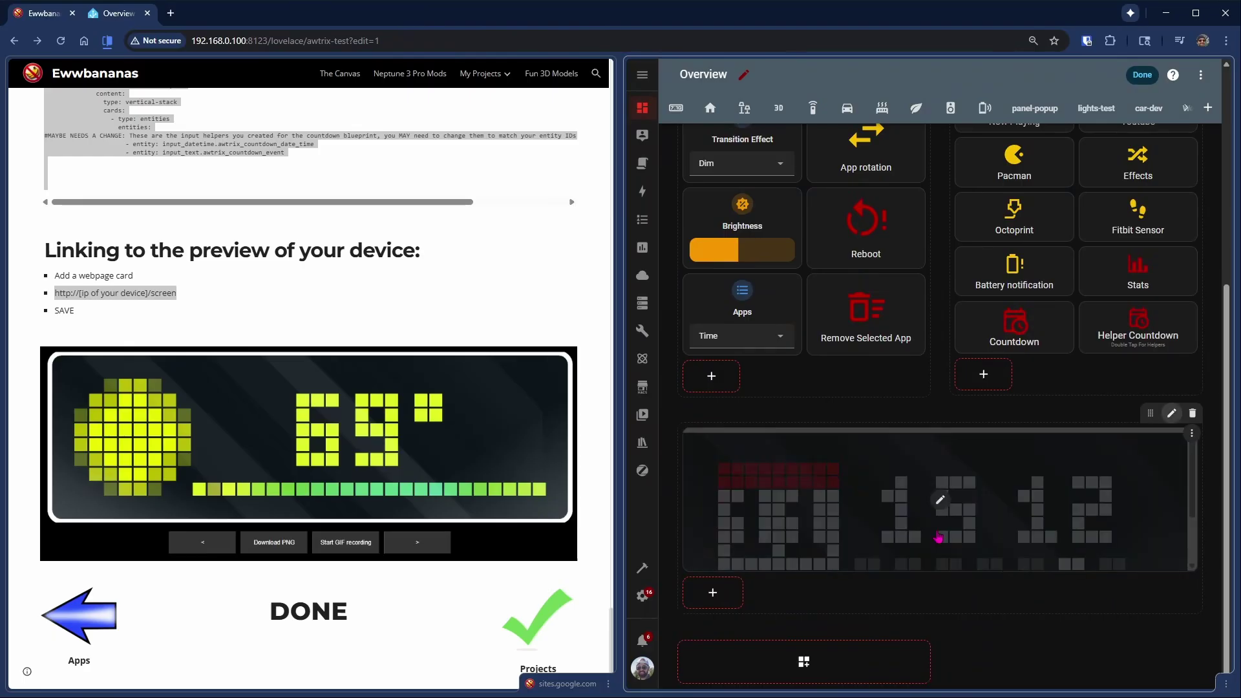
# - Set the webpage card's layout height to 7 rows and save it
pyautogui.click(942, 503)
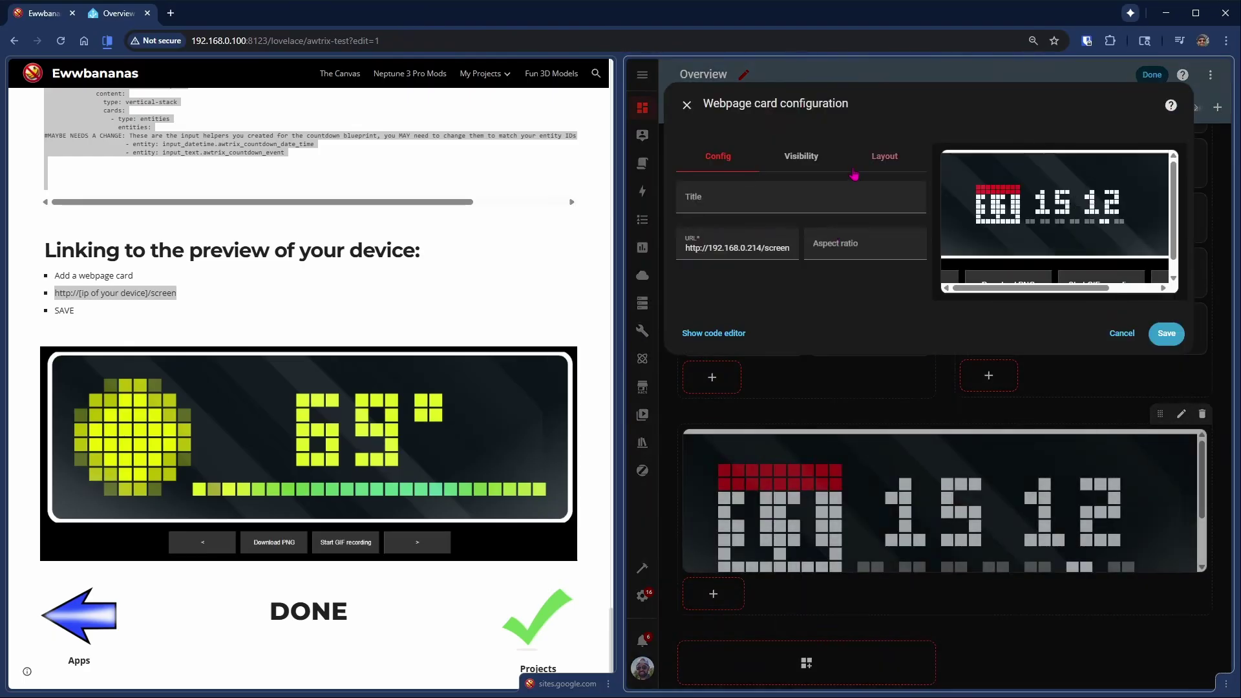
pyautogui.click(884, 157)
pyautogui.moveTo(680, 313); pyautogui.dragTo(686, 360)
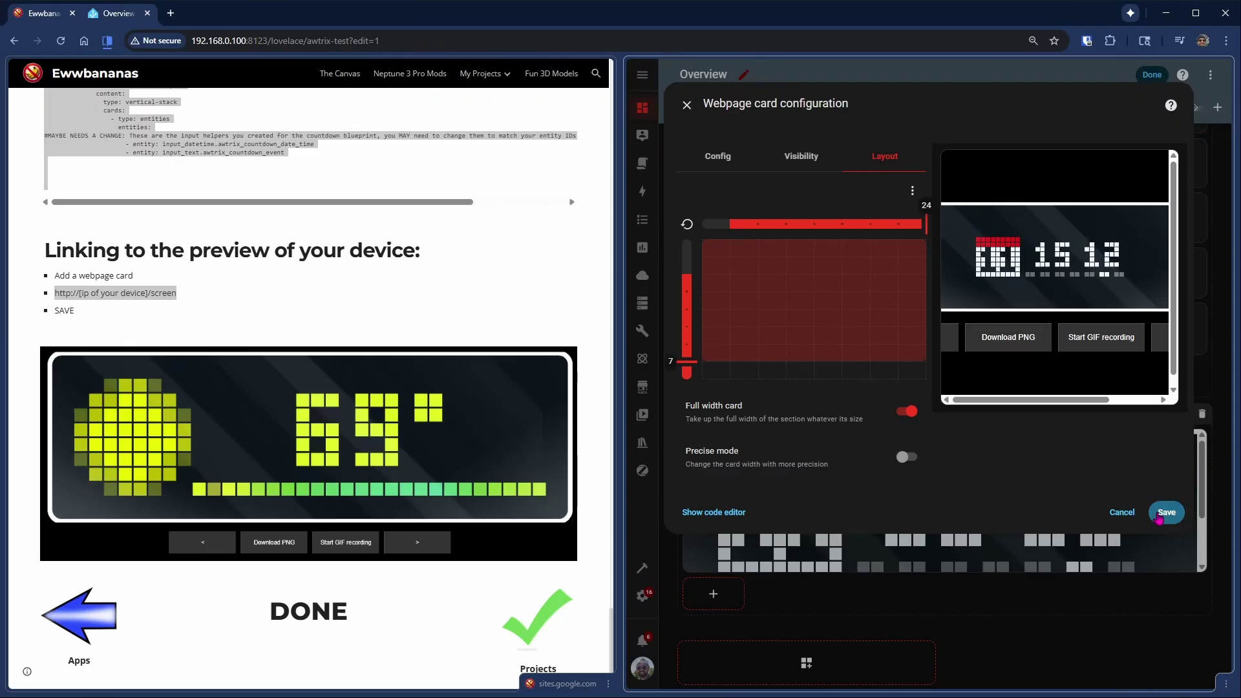
pyautogui.click(1167, 512)
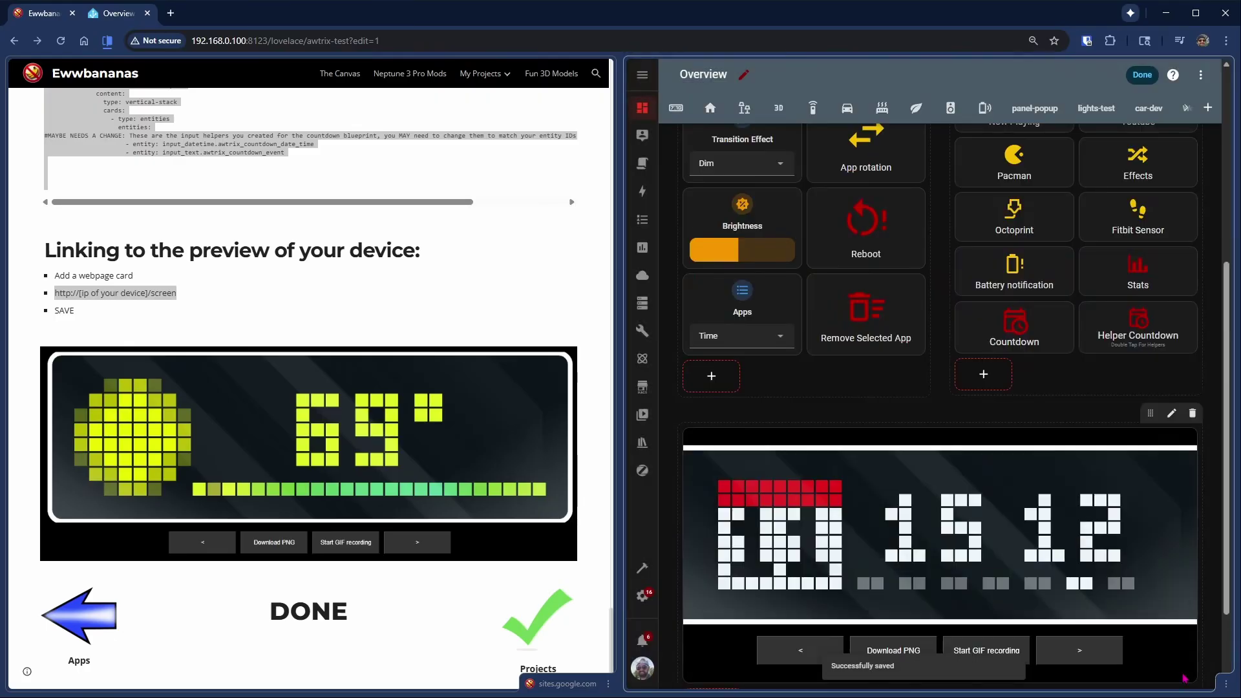
# - Exit edit mode, close the guide tab, and scroll through the finished AWTRIX dashboard
pyautogui.click(1142, 75)
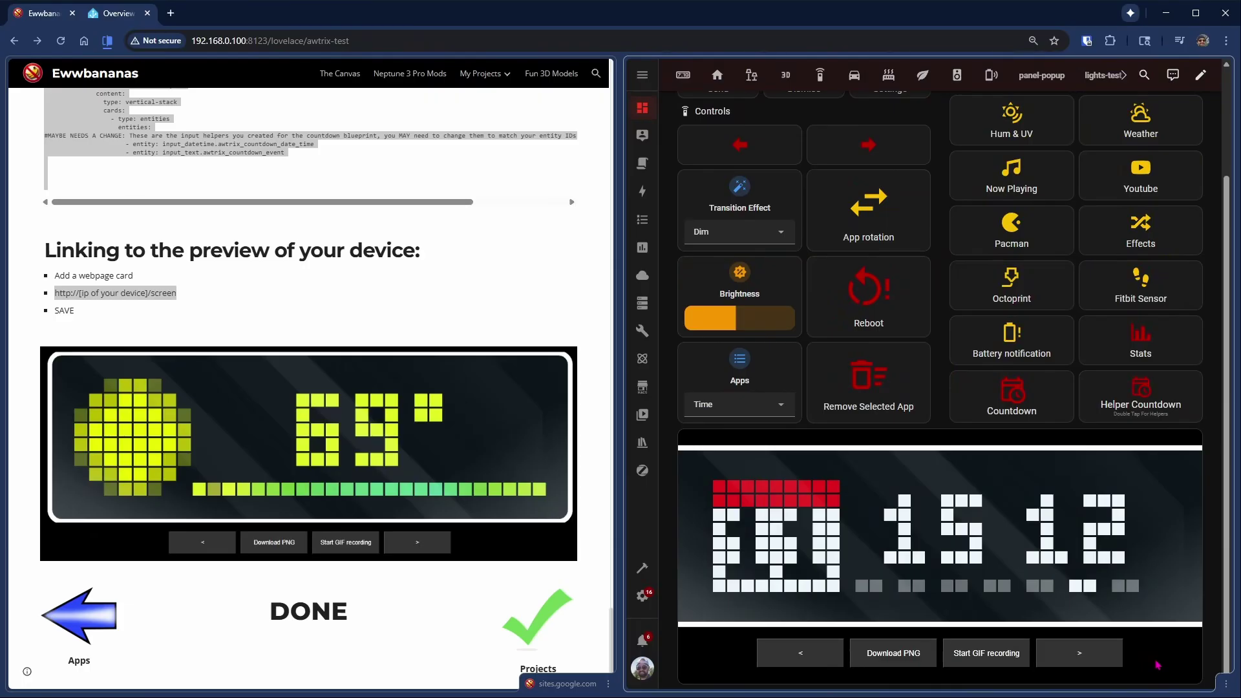
pyautogui.scroll(2, 1157, 665)
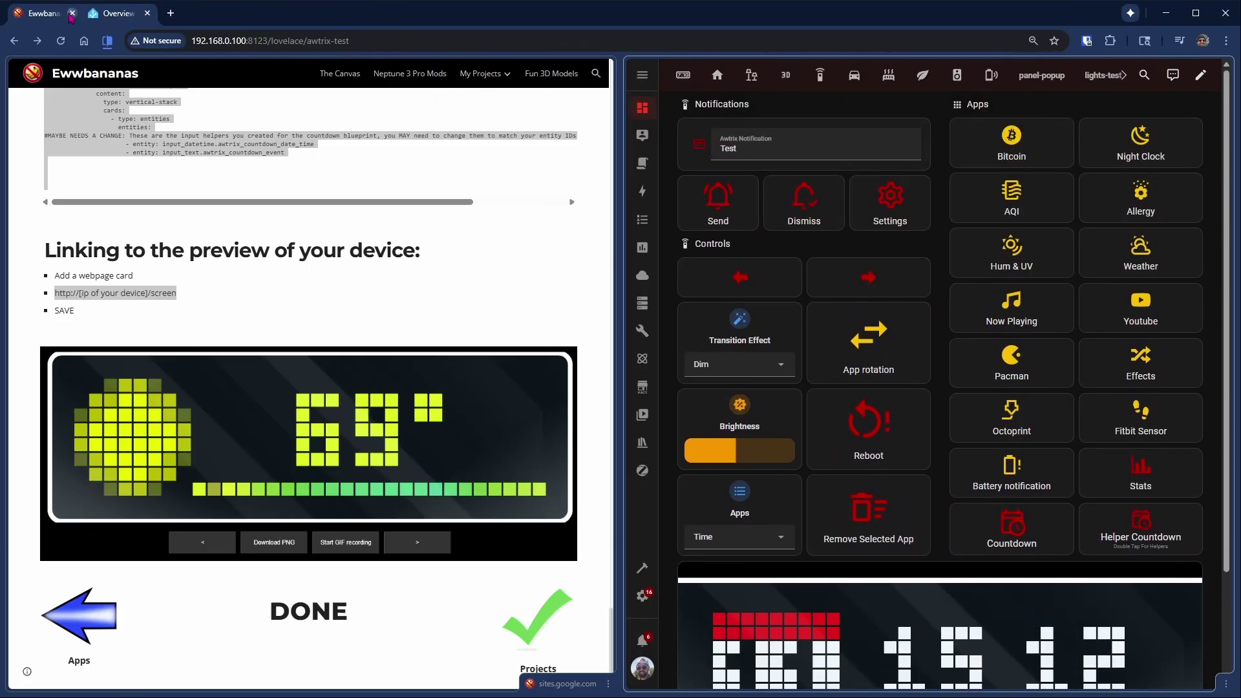
pyautogui.click(72, 12)
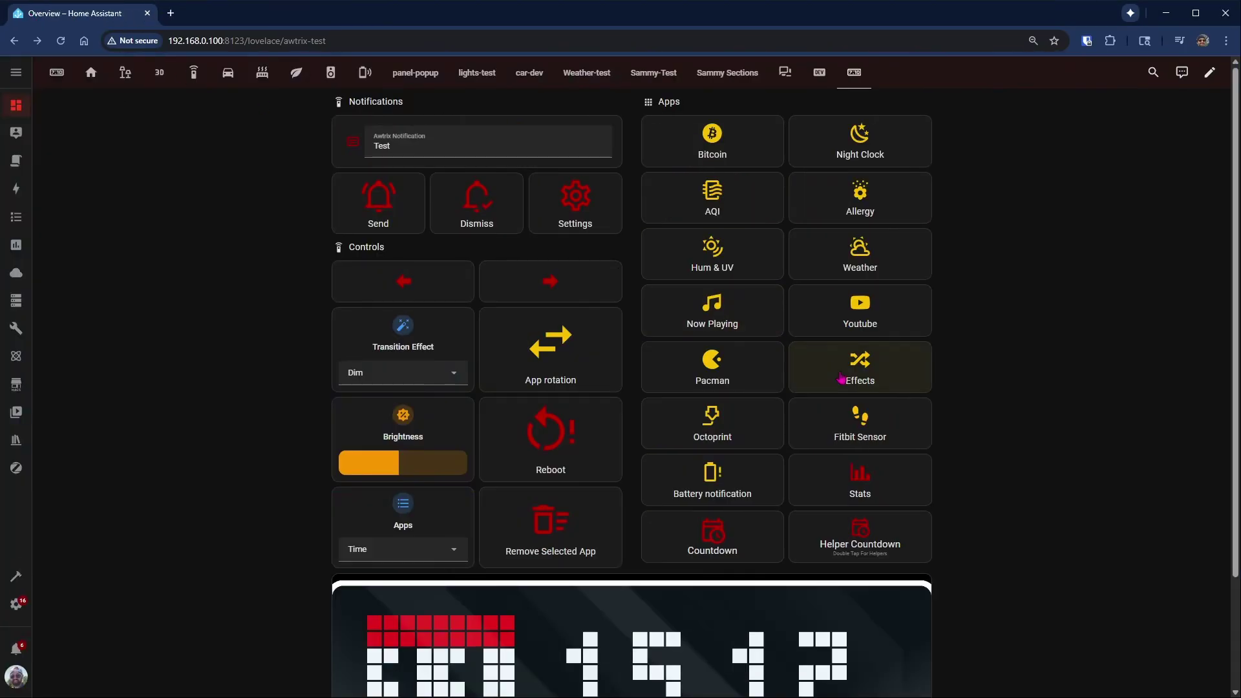
pyautogui.scroll(-1, 891, 427)
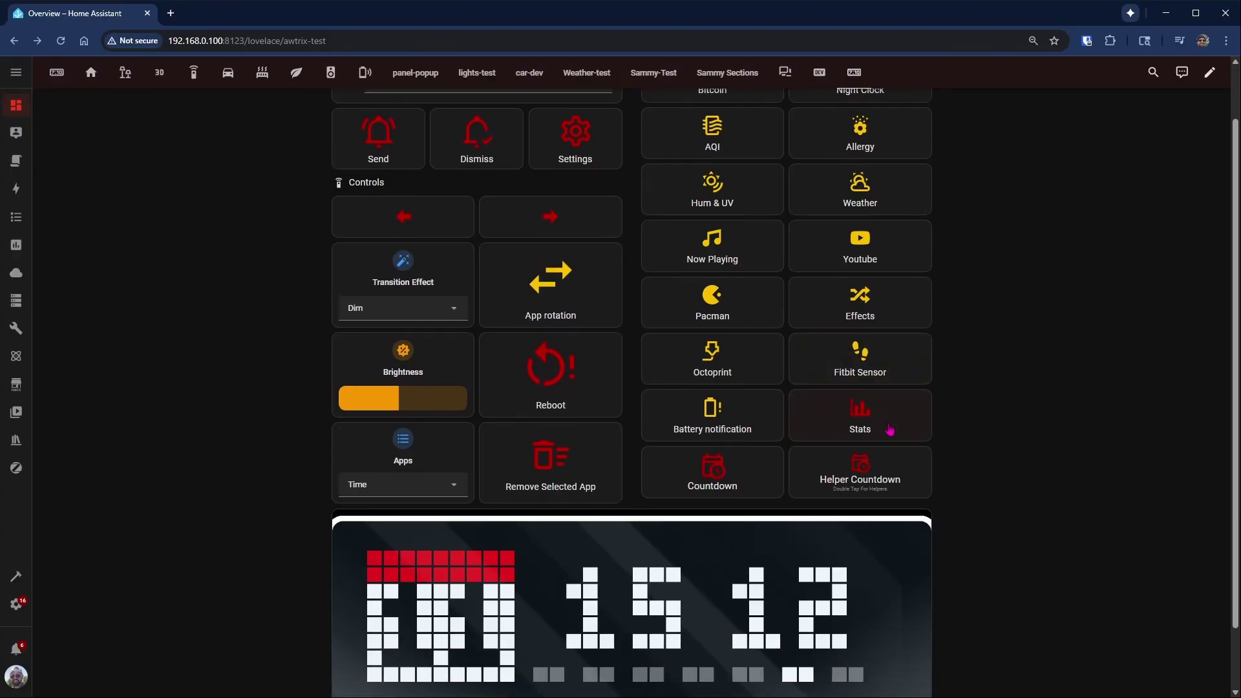
pyautogui.scroll(1, 890, 429)
pyautogui.scroll(-2, 891, 430)
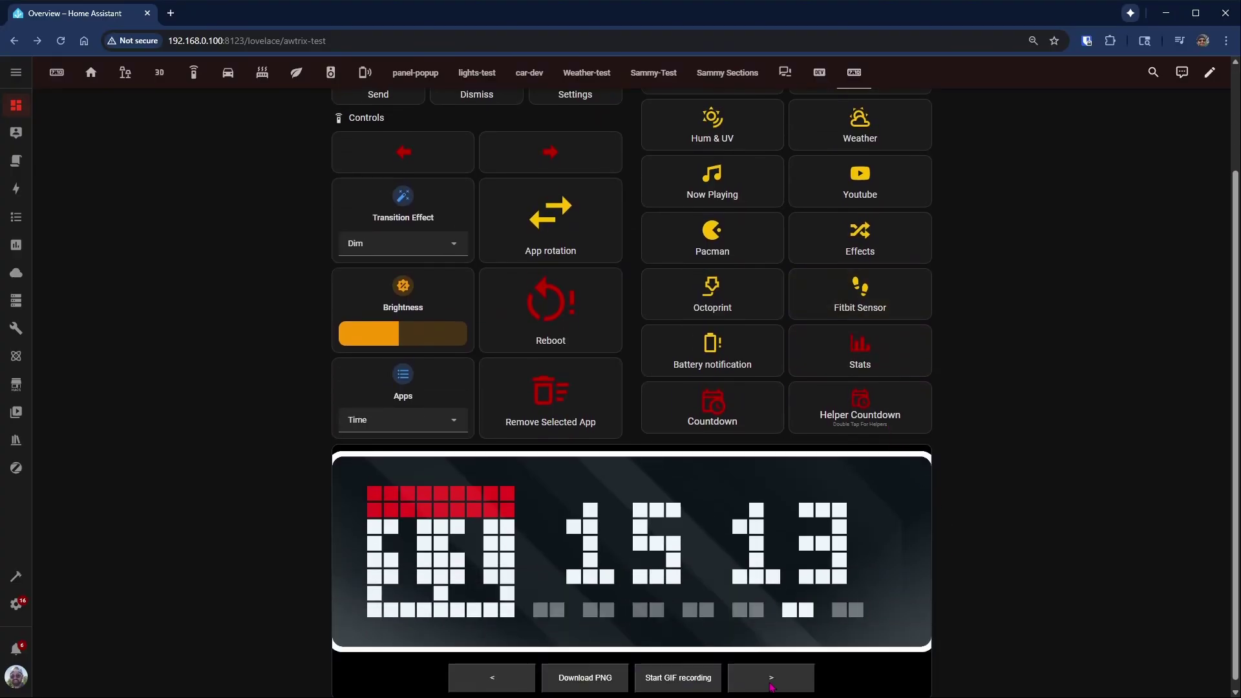
pyautogui.scroll(2, 1041, 653)
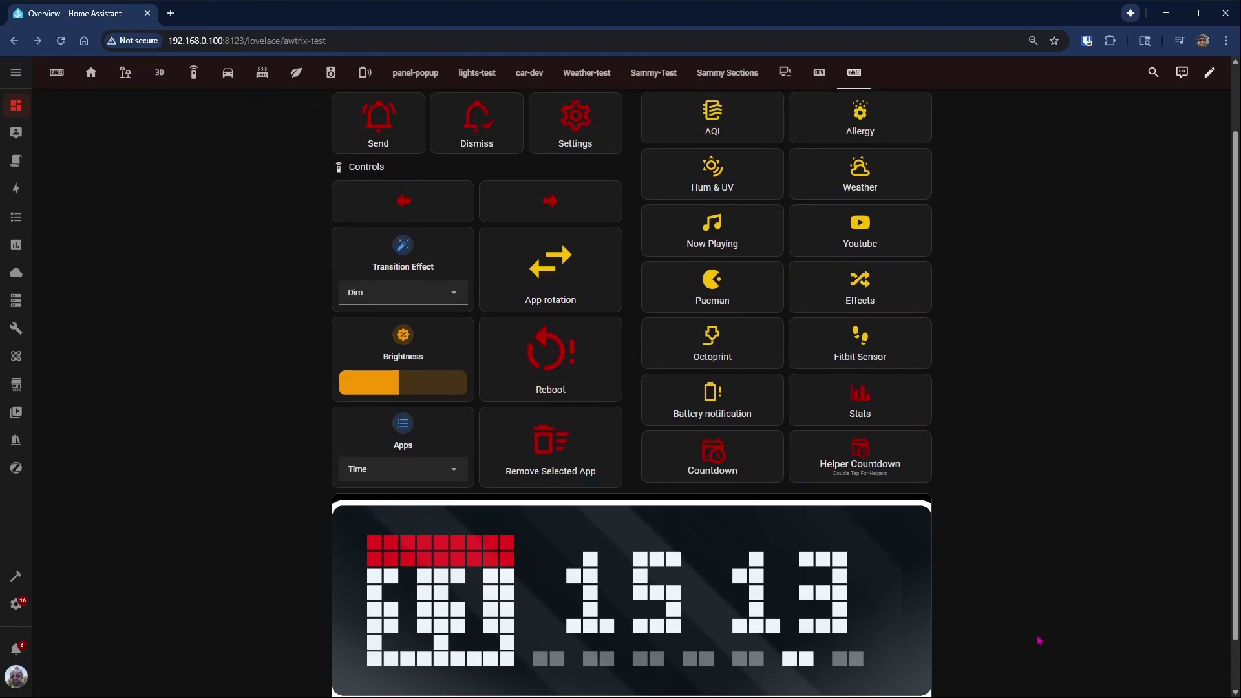